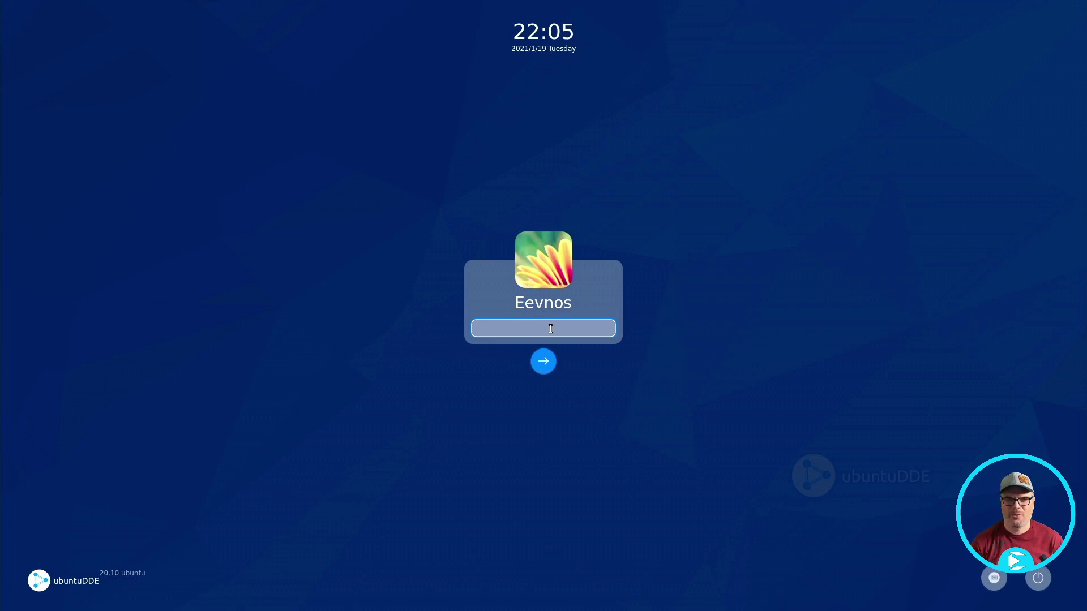
- Log in with the account password and expand the dock's hidden system tray icons
text(*******)
key(Return)
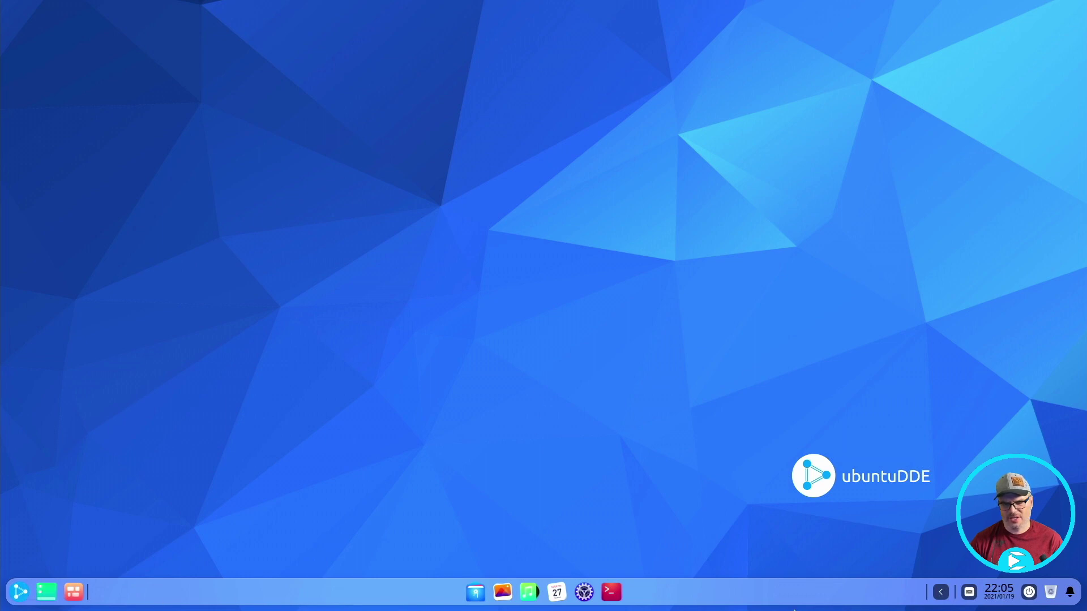
click(940, 592)
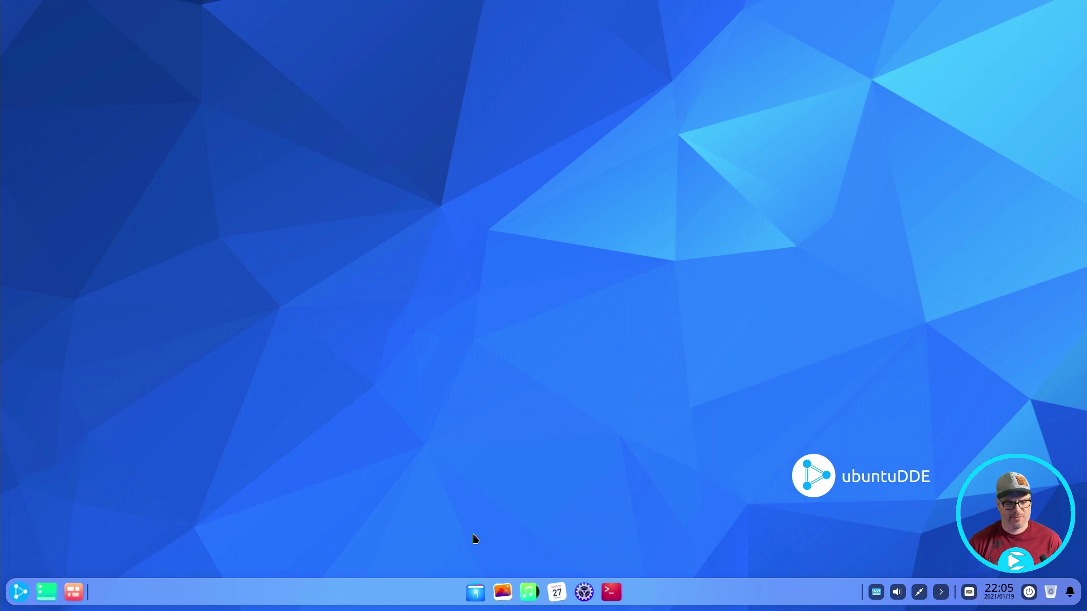
- Open the launcher, browse by category, and show Internet apps: Thunderbird Mail and Firefox Web Browser
click(19, 593)
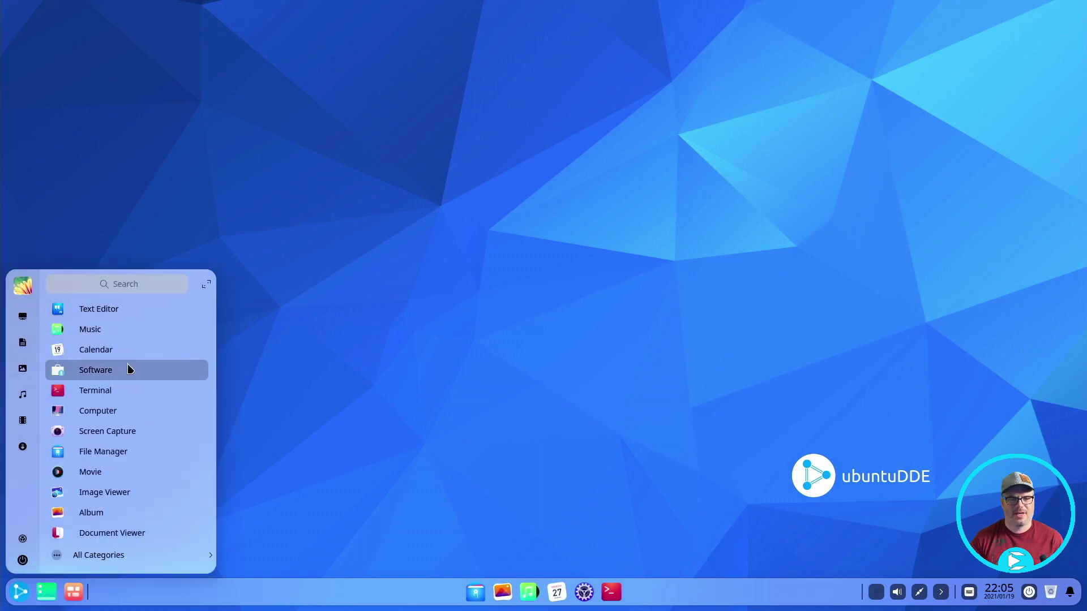
scroll(127, 367, down, 2)
scroll(135, 395, down, 10)
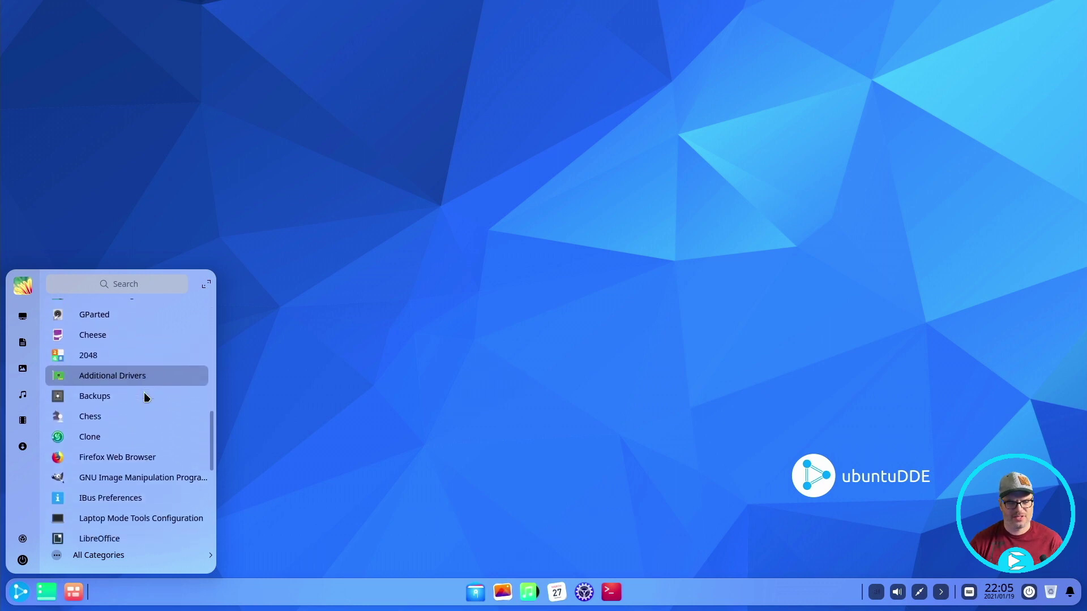
click(93, 555)
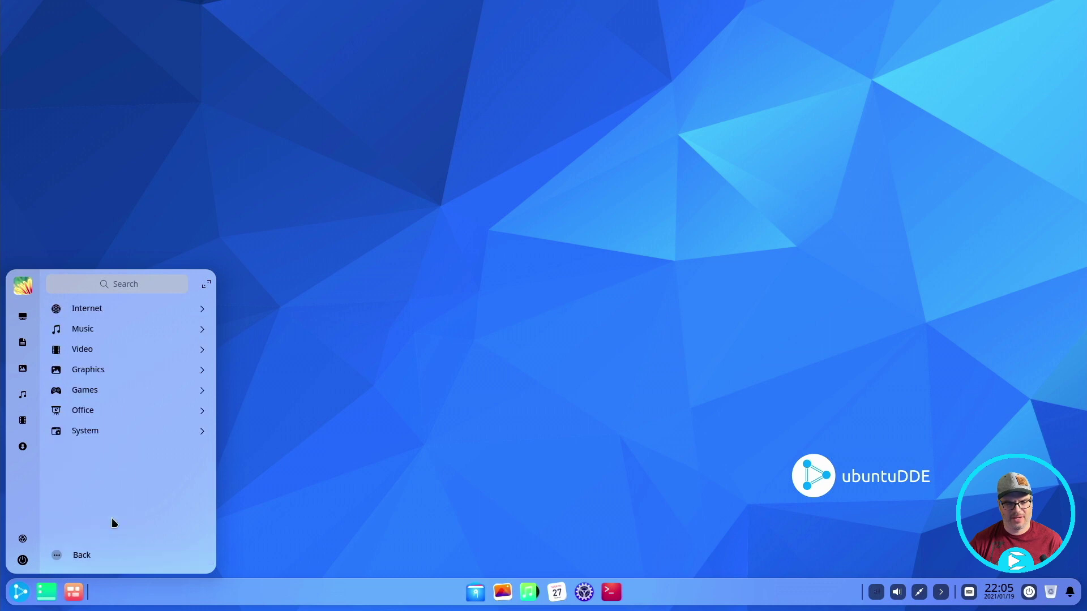
click(100, 309)
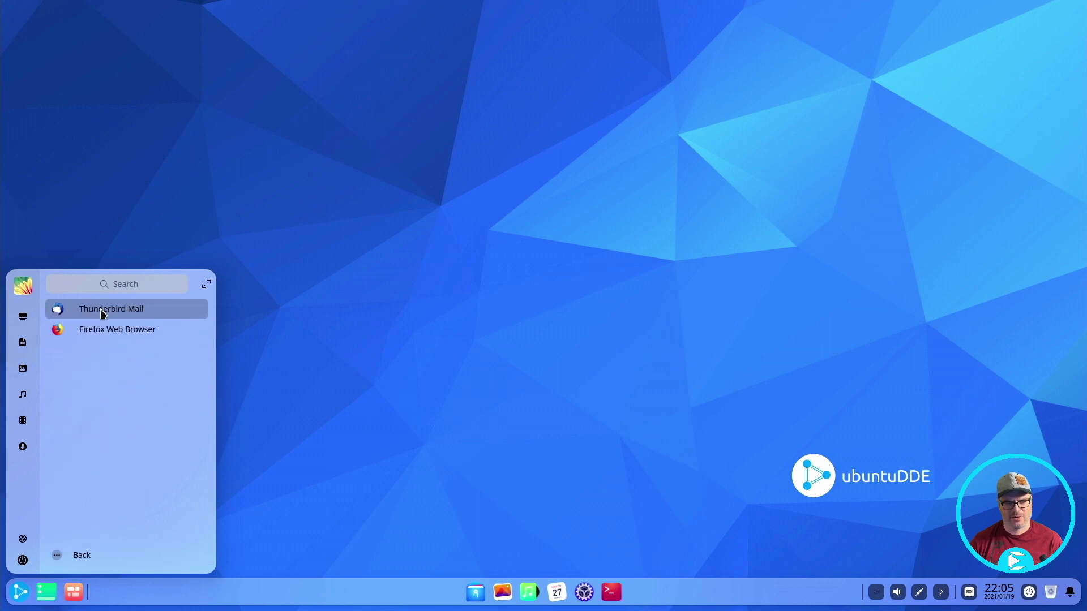
- Return to all apps and switch the launcher to full-screen mode, scrolling through its pages
click(215, 316)
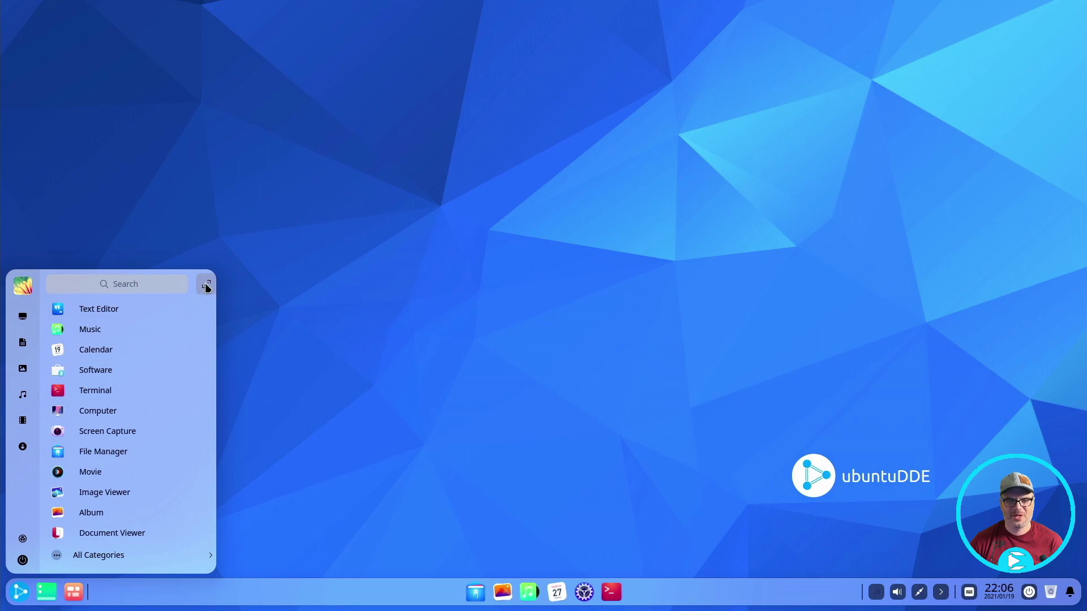
click(205, 285)
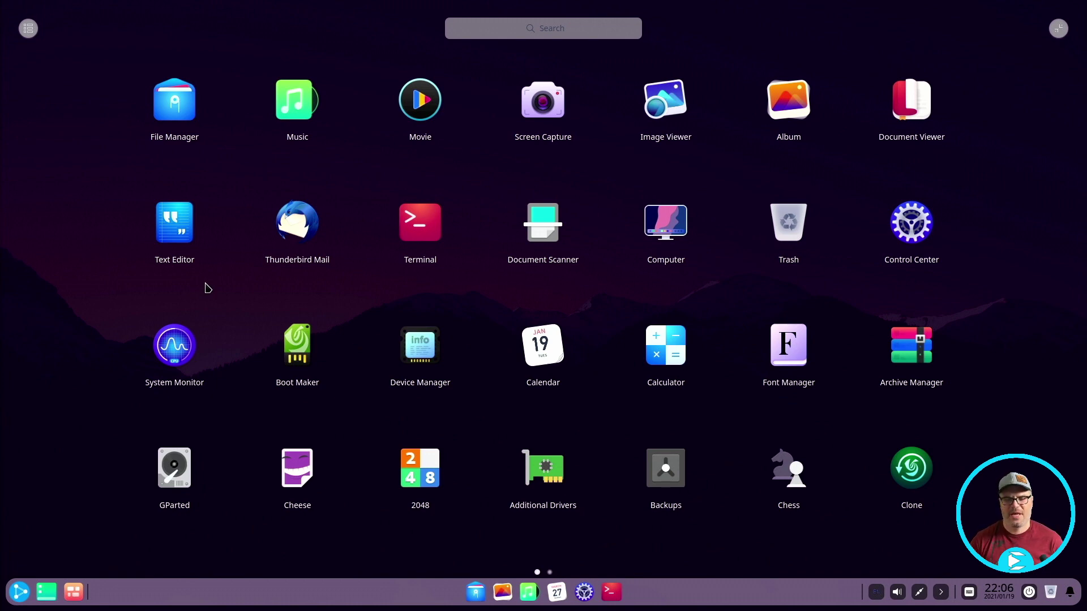
scroll(364, 319, down, 1)
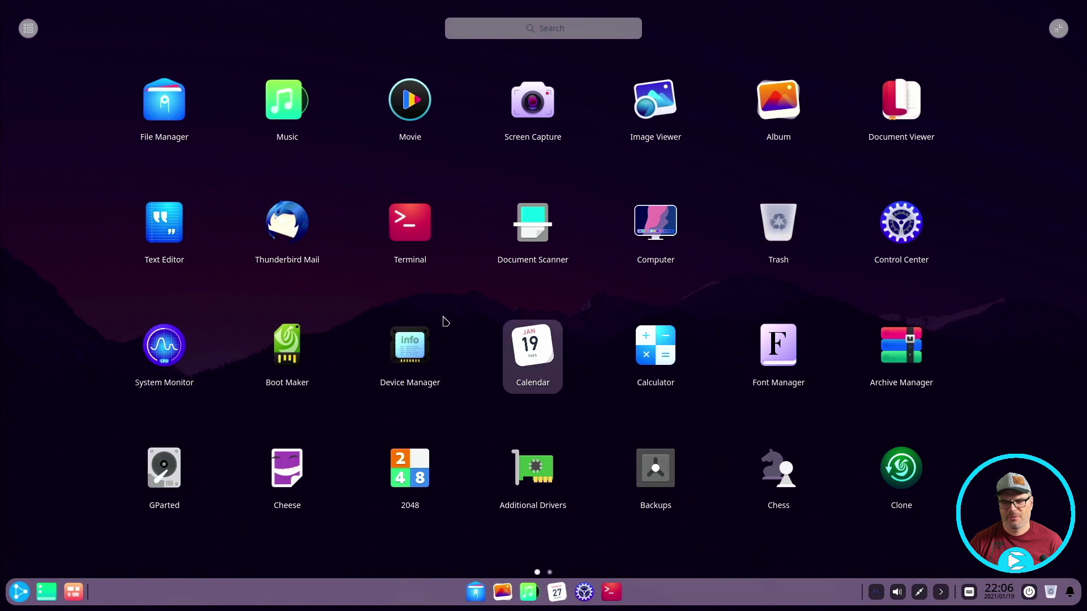
scroll(395, 304, up, 1)
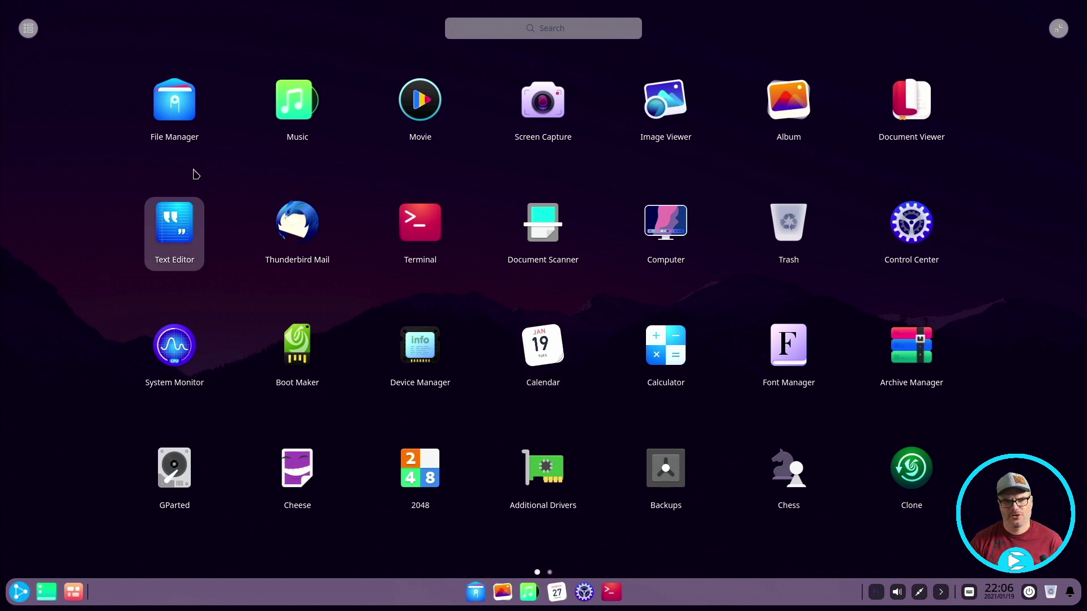
scroll(815, 180, down, 1)
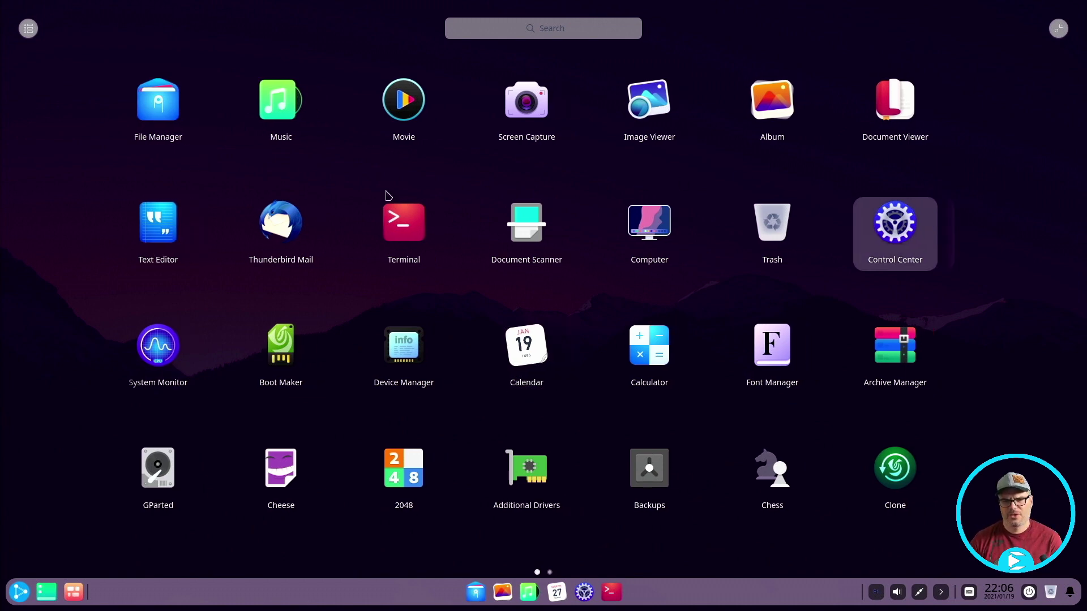
- In category view, step through Music, Video, Graphics, Game, Office and System, scrolling to System's third page
click(28, 28)
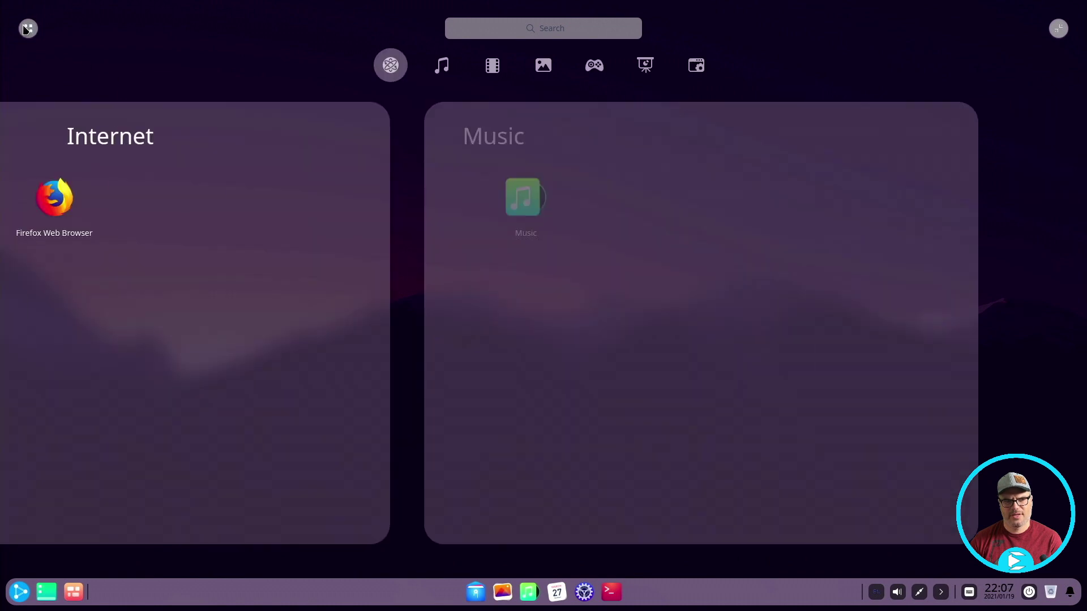
click(443, 68)
click(491, 67)
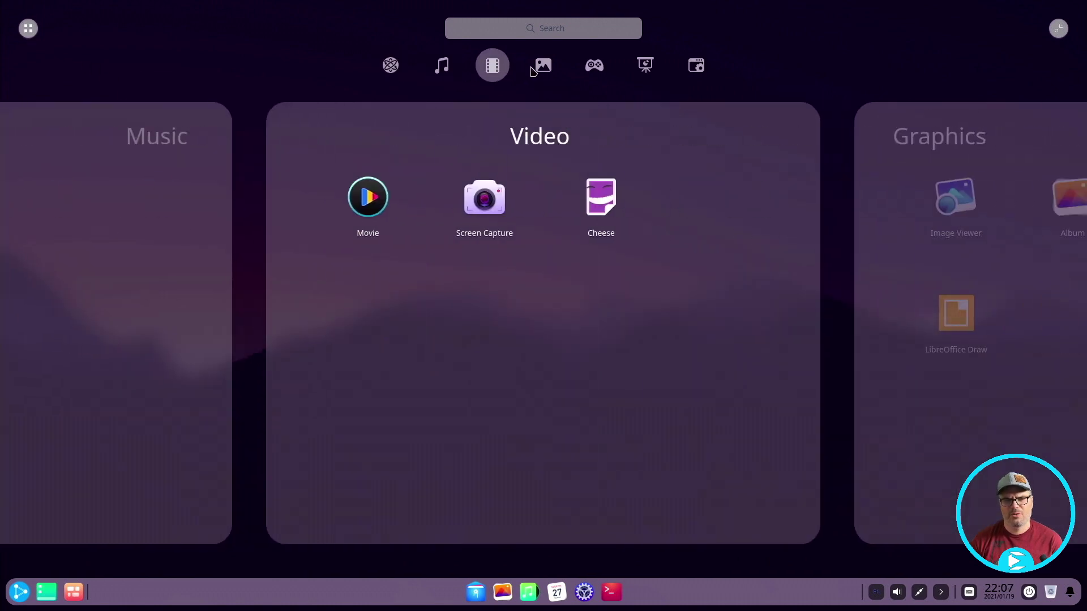
click(542, 67)
click(601, 65)
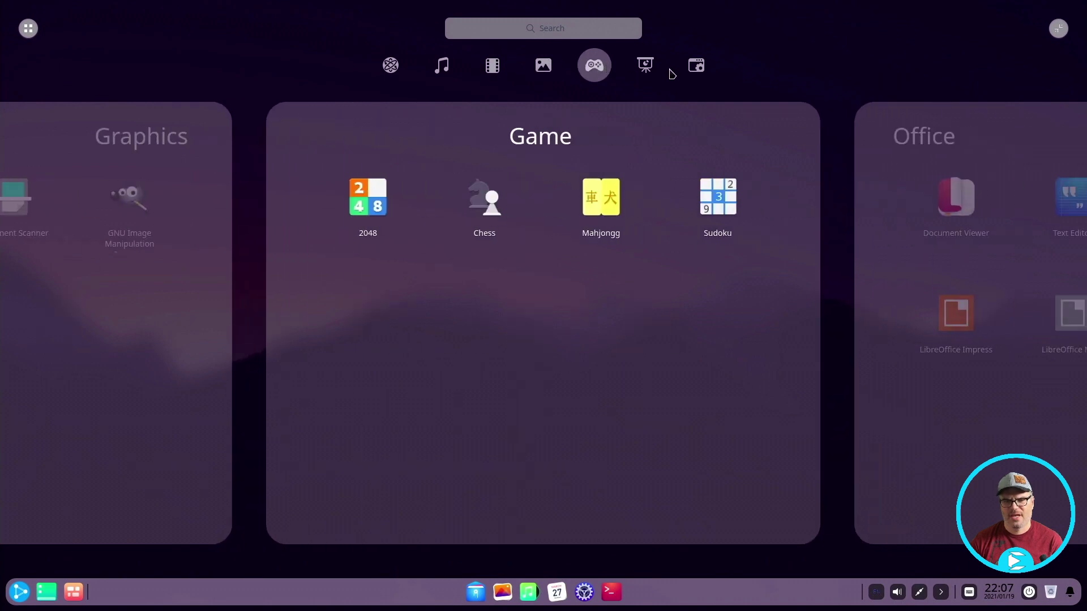
click(648, 68)
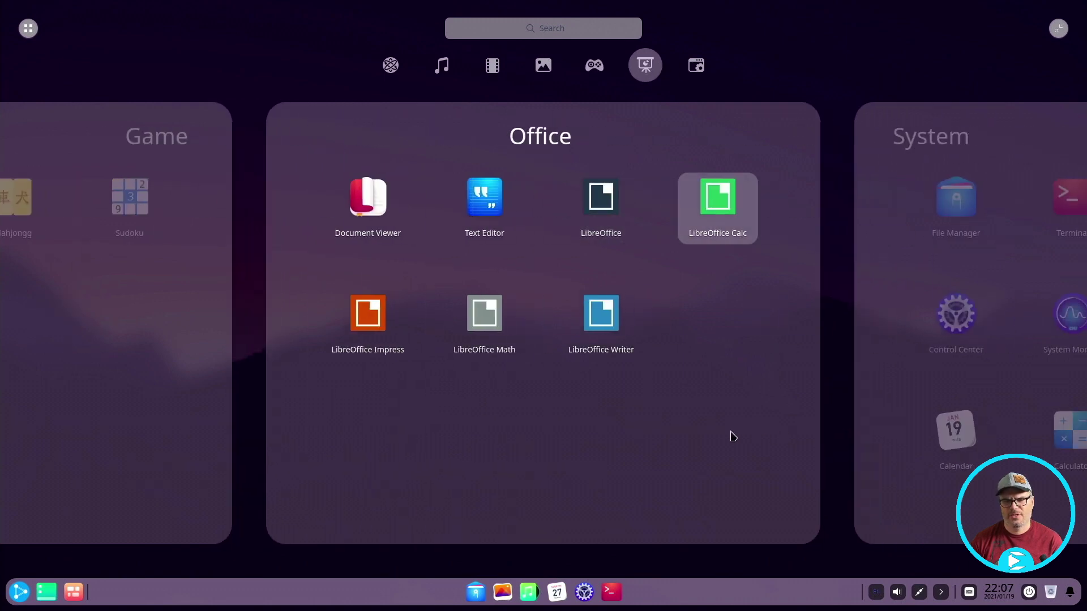
click(703, 65)
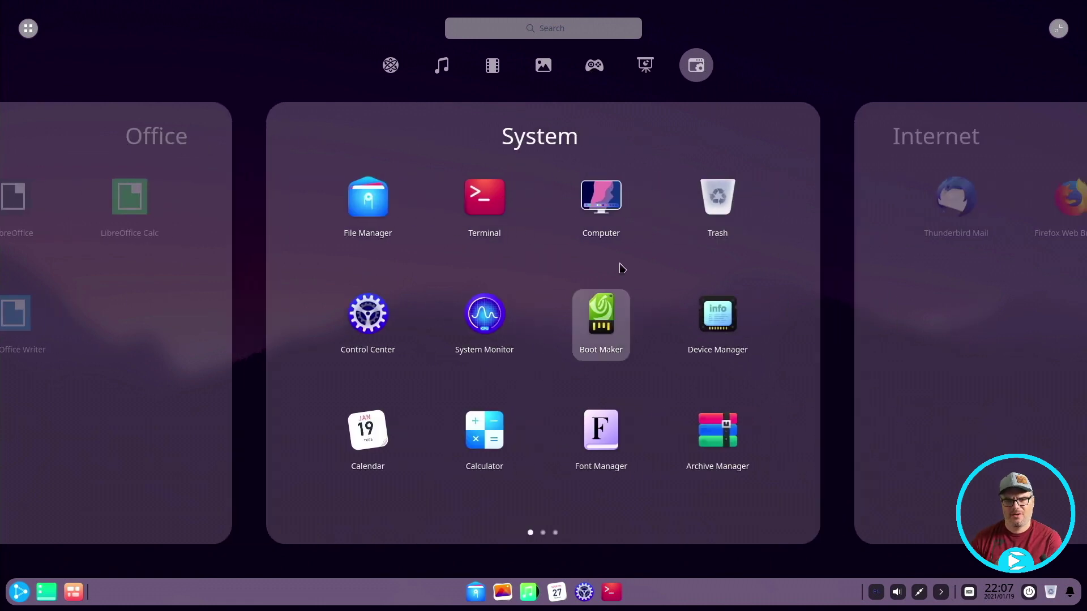
scroll(492, 286, down, 1)
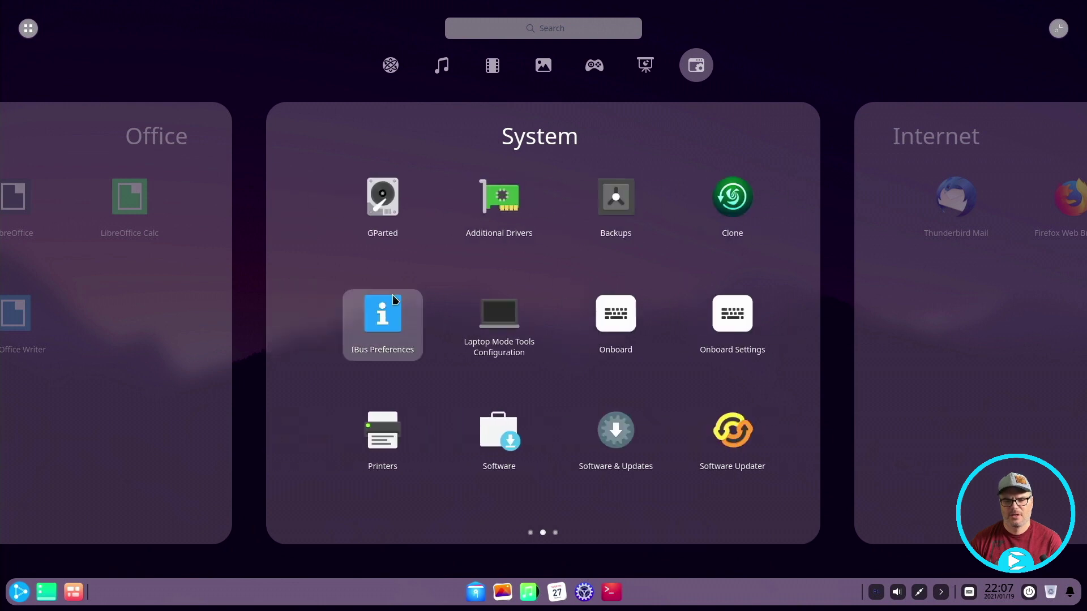
scroll(460, 282, down, 1)
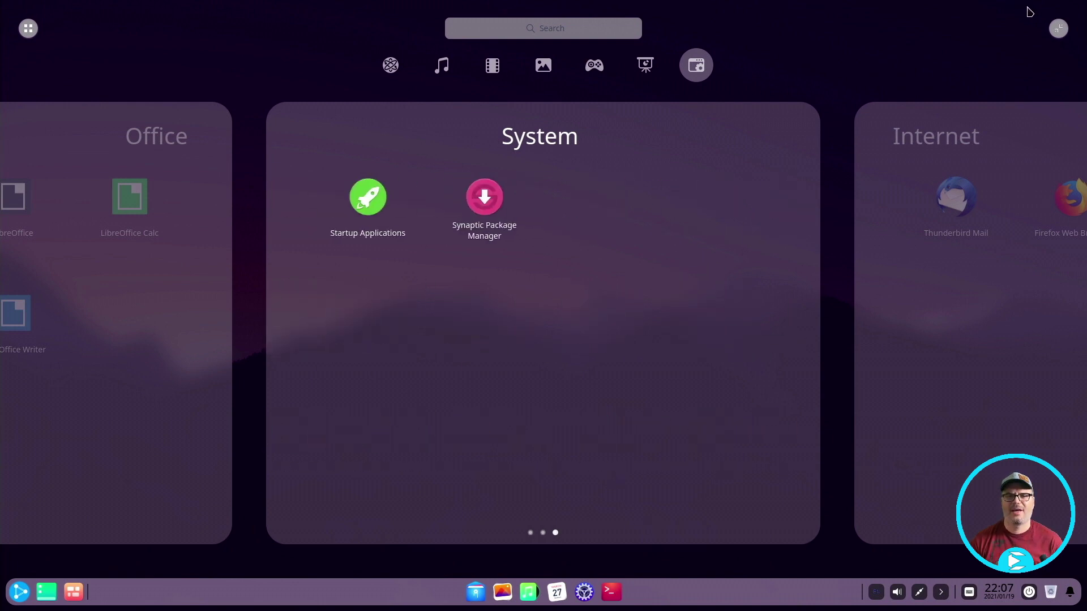
- Close the launcher, then open the File Manager, toggle show-desktop, and close the File Manager
click(1059, 29)
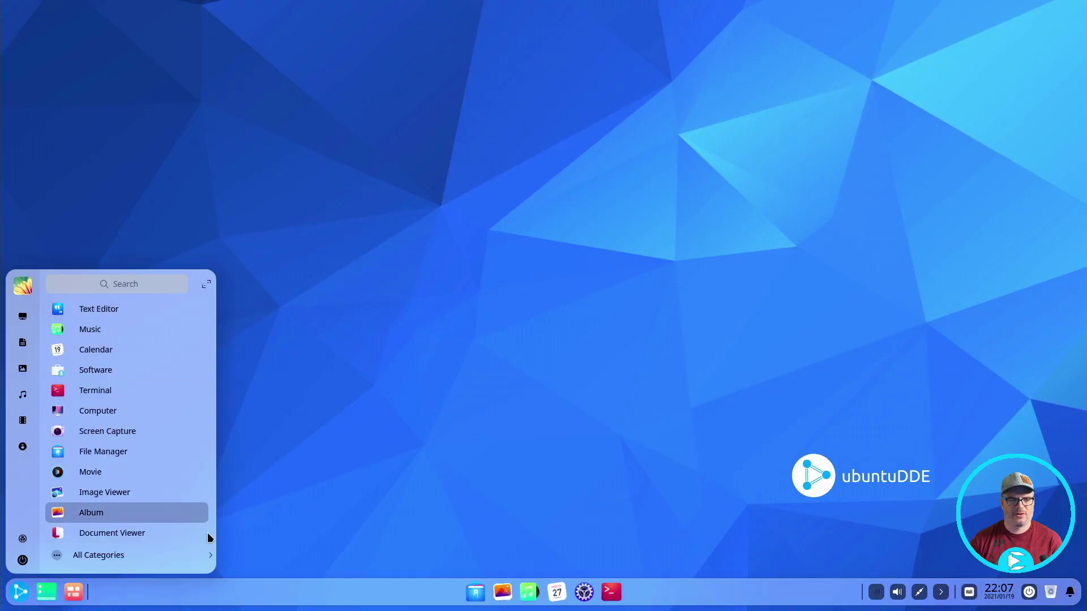
click(473, 308)
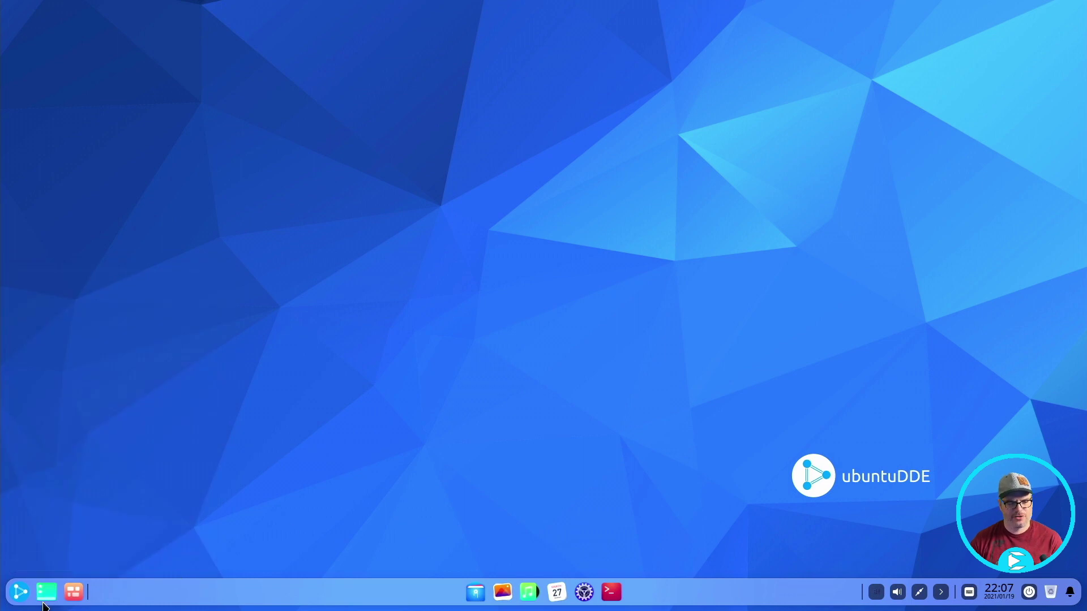
click(475, 592)
click(49, 595)
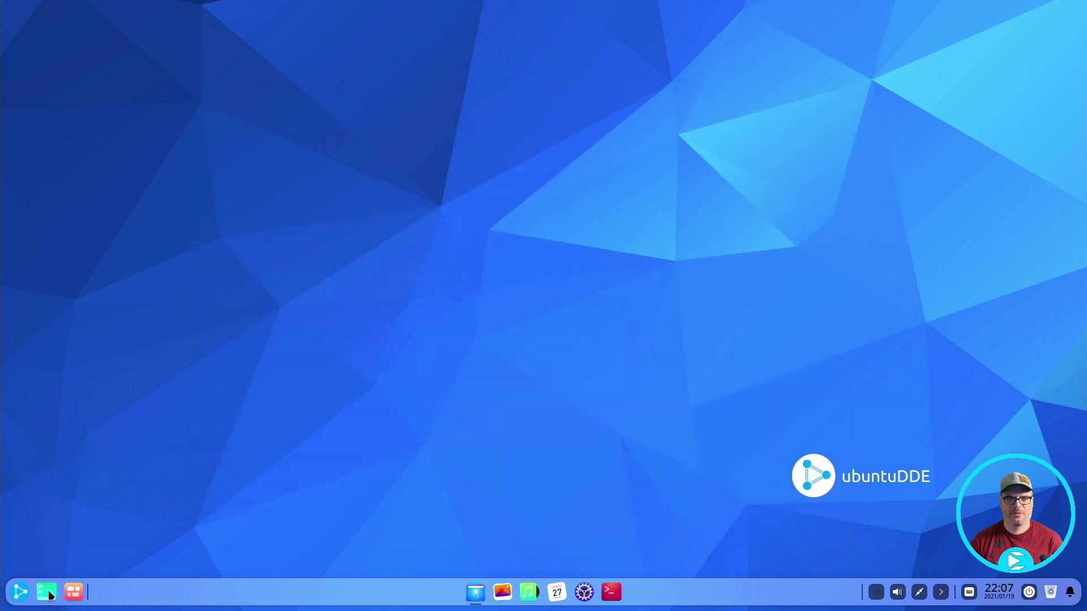
click(49, 595)
click(842, 119)
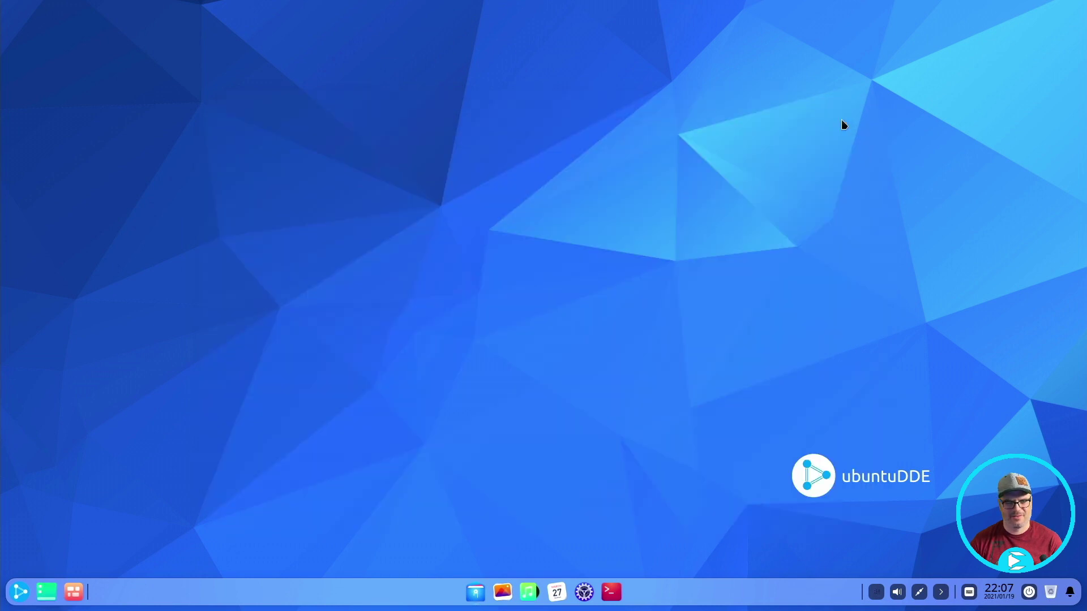
- Add a third and fourth workspace in Multitasking View, then cycle workspaces with Super+Right
click(80, 595)
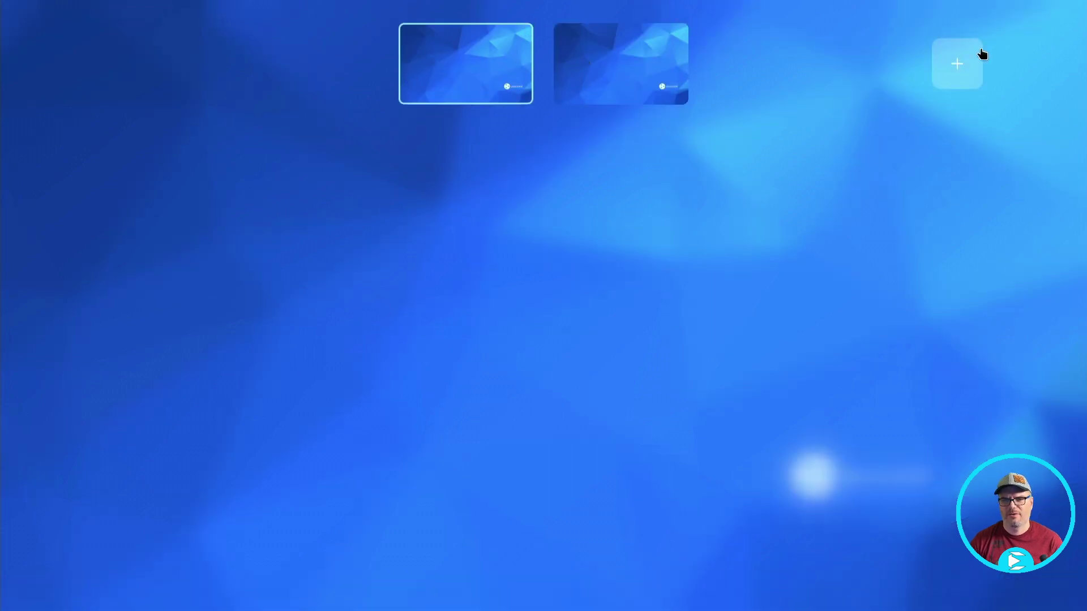
click(958, 56)
click(953, 69)
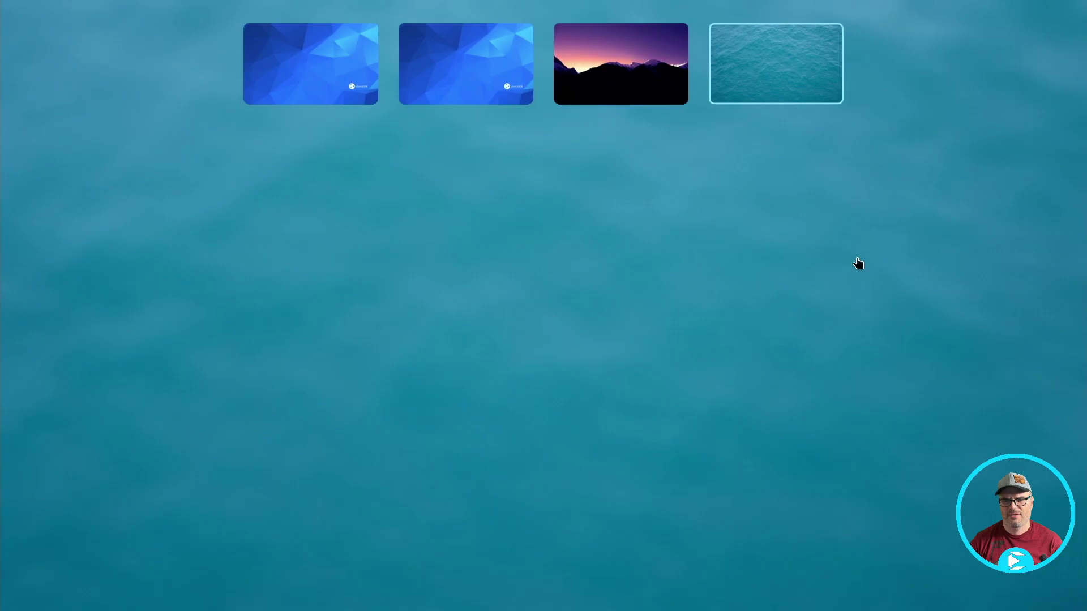
click(302, 78)
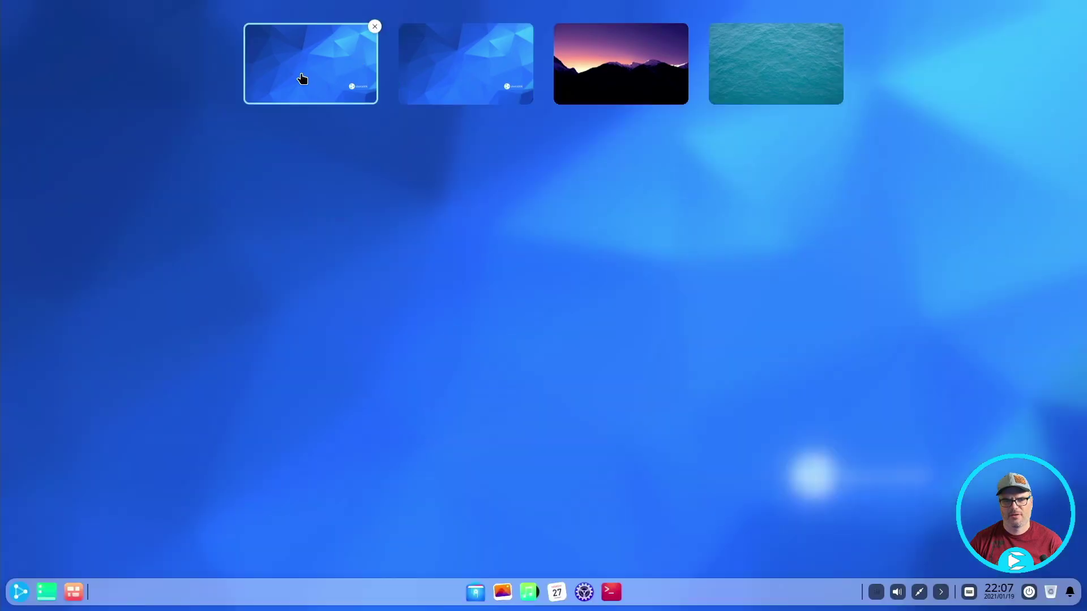
click(470, 324)
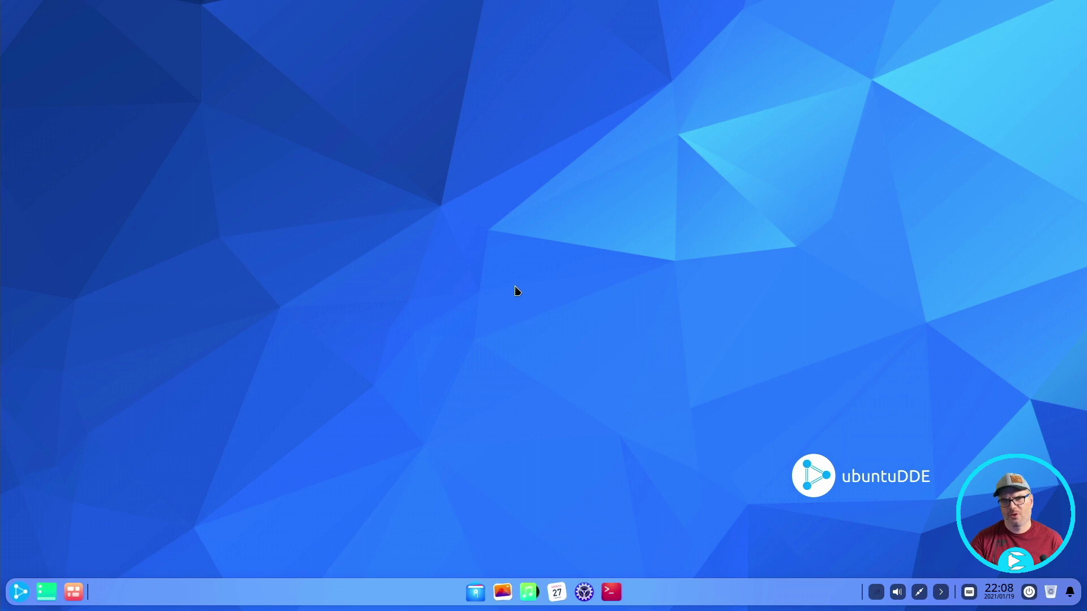
key(super+Right)
key(super+Right)
key(super+Right)
key(super+Right)
key(super+Right)
key(super+Right)
key(super+Right)
key(super+Right)
key(super+Right)
key(super+Right)
key(super+Right)
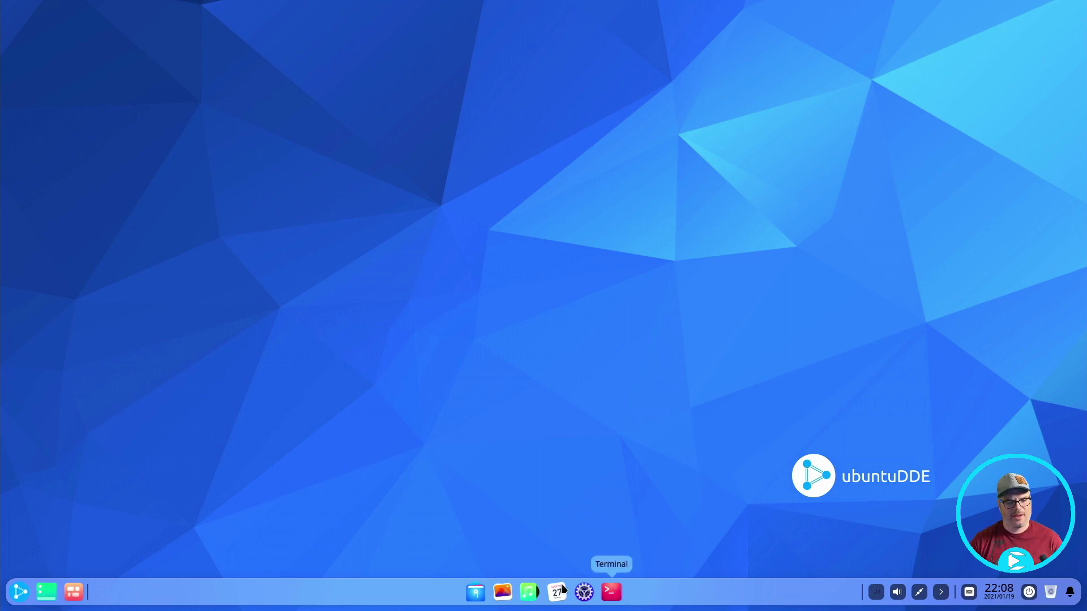
- Launch Image Viewer from the launcher, check its dock menu, and close its window
click(20, 592)
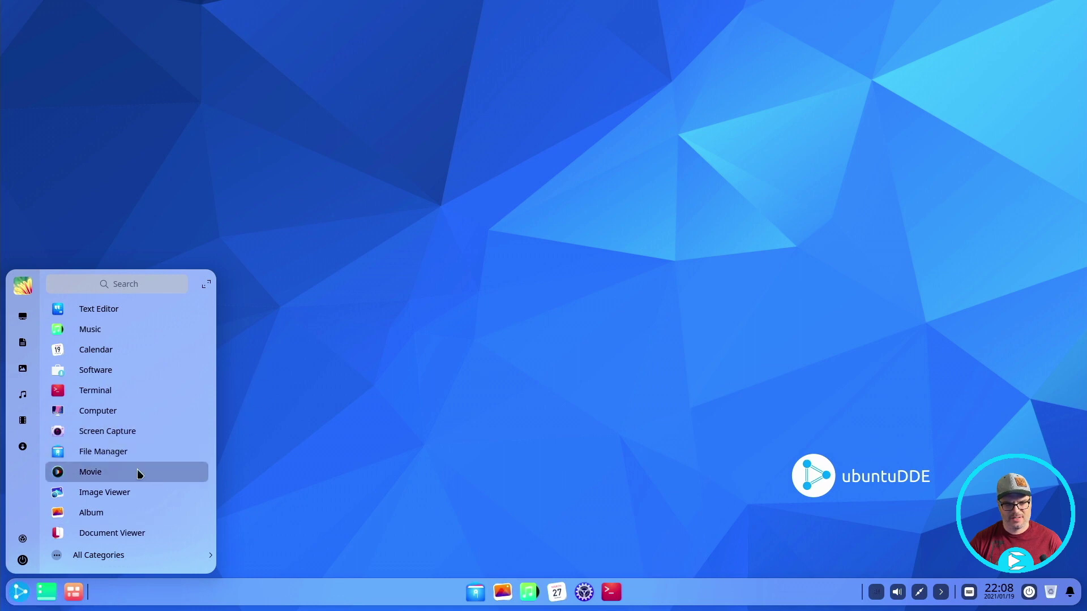
click(123, 493)
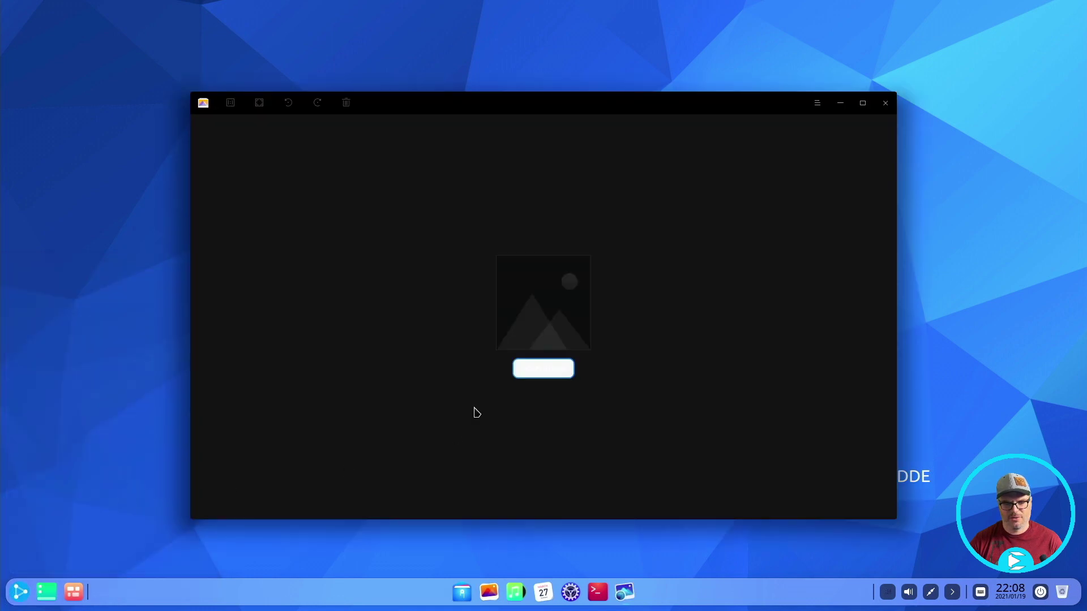
right_click(623, 591)
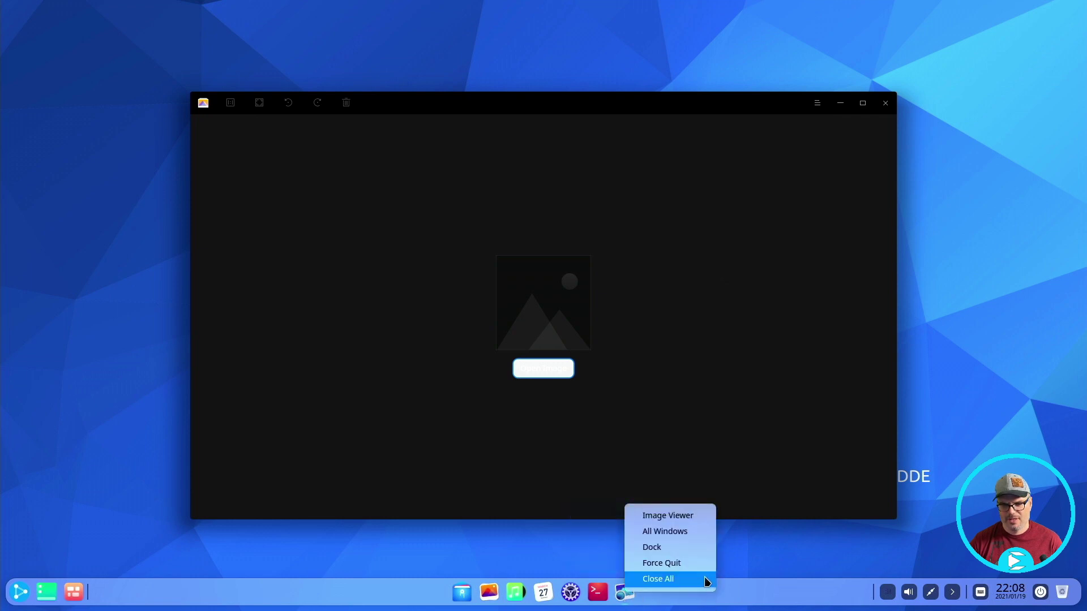
click(674, 547)
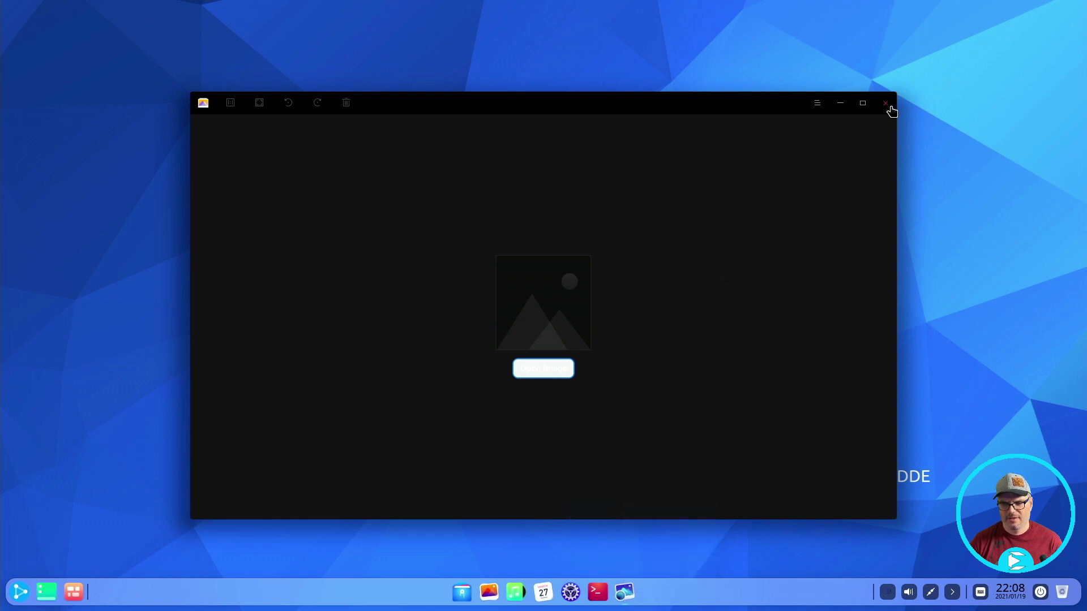
click(886, 104)
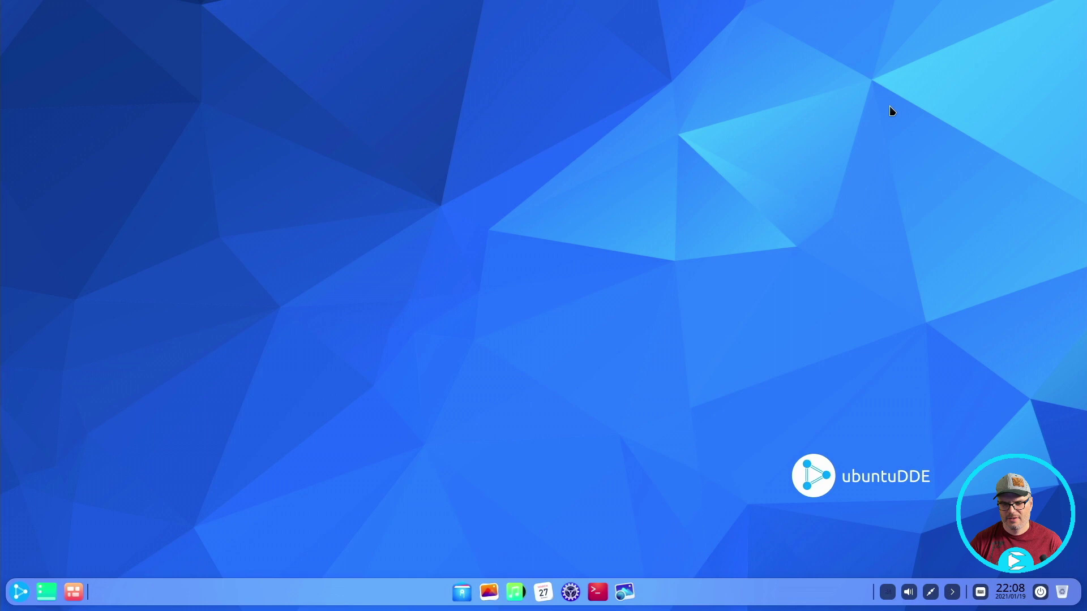
- Drag the Image Viewer icon off the dock to unpin it, then open and close the launcher
click(628, 592)
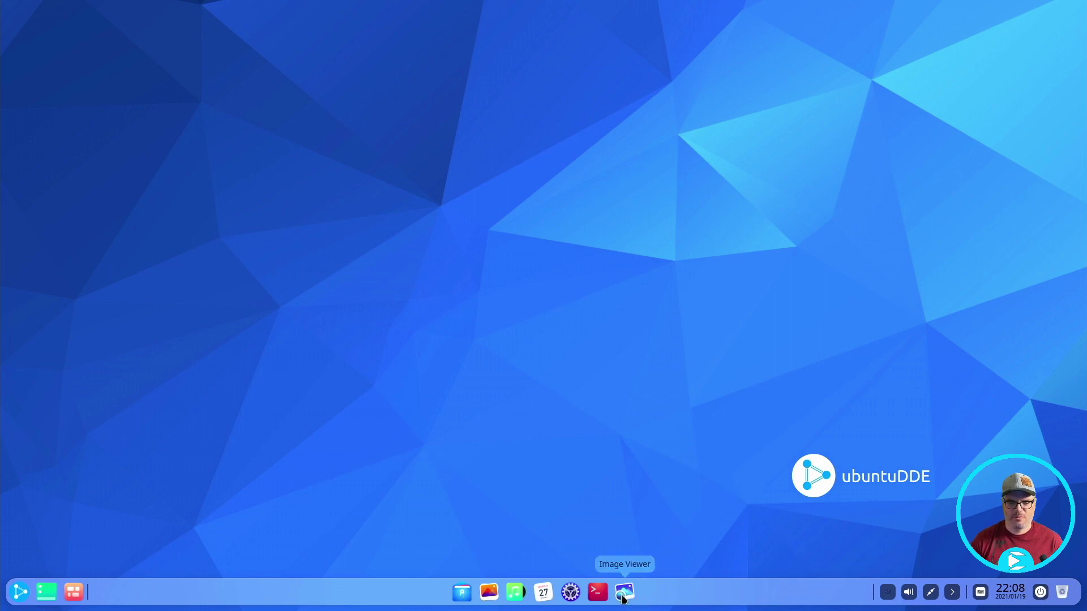
drag(623, 598, 623, 450)
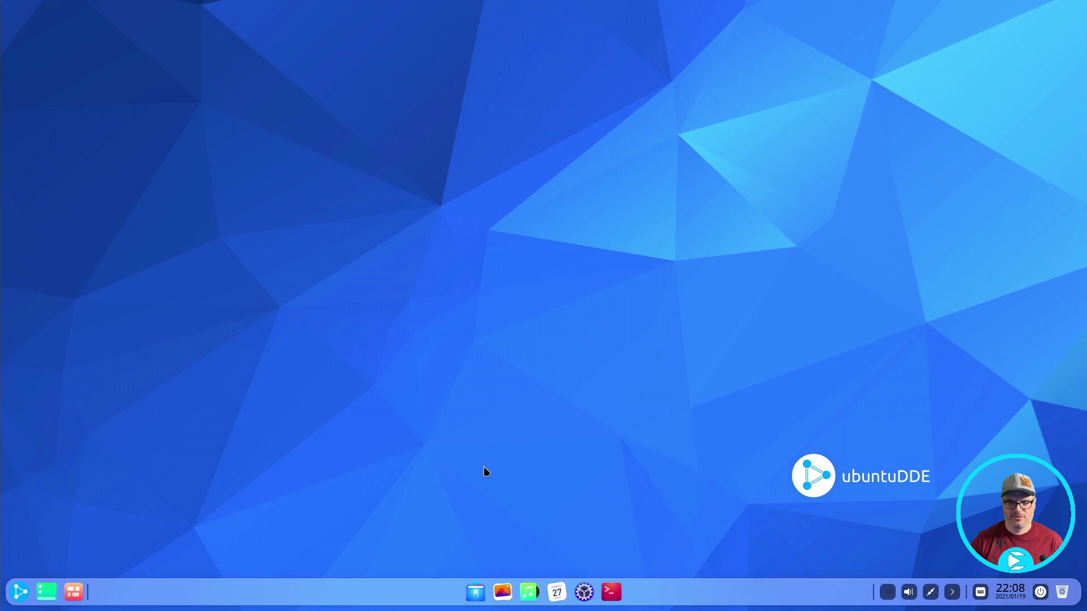
click(18, 594)
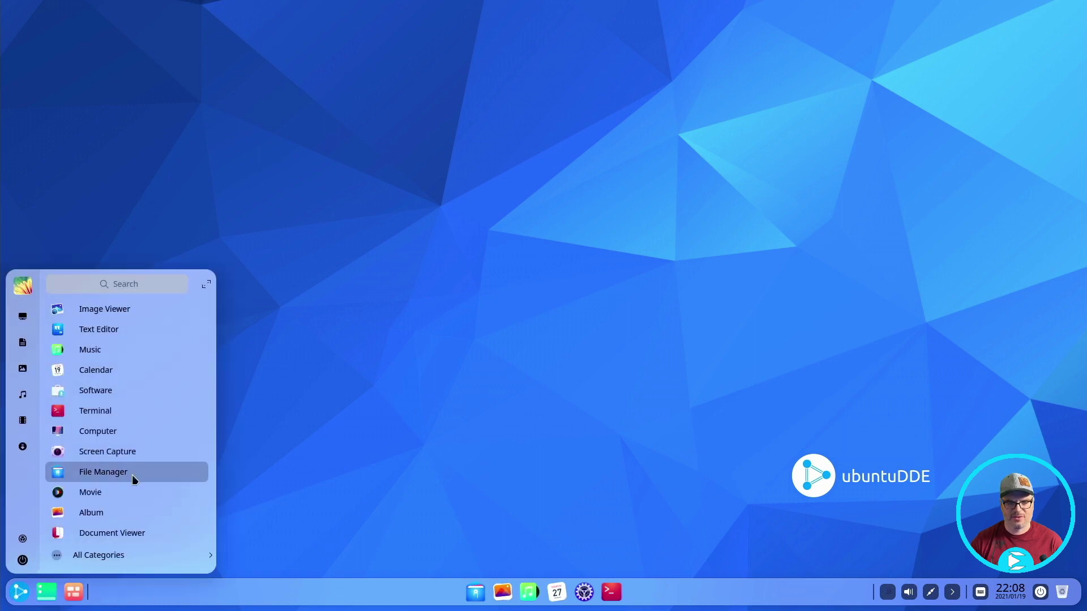
click(460, 567)
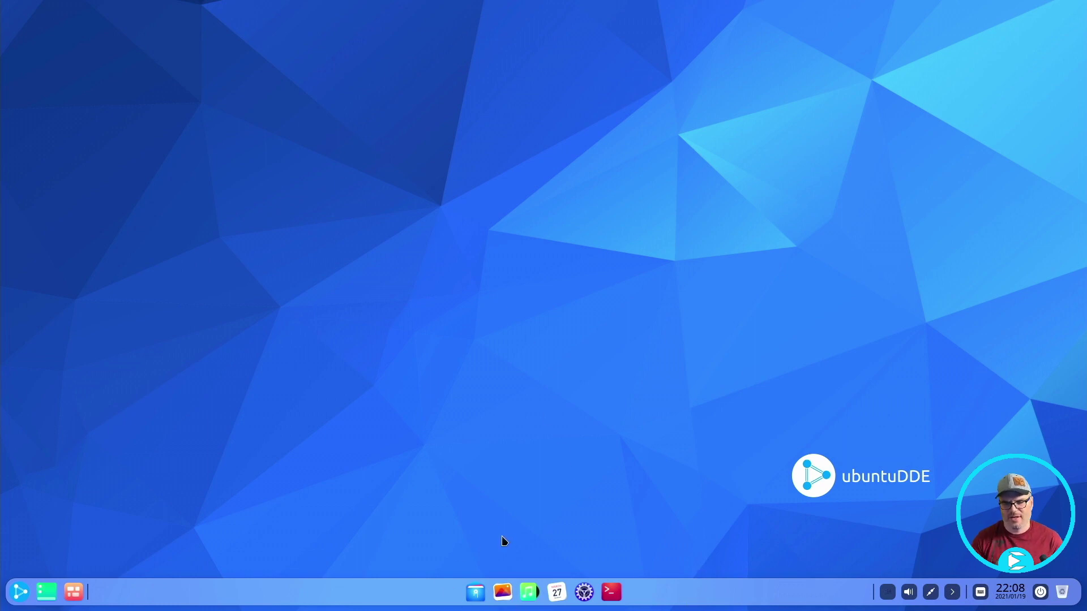
- Check the volume and network settings from the tray, then collapse the extra tray indicators
click(907, 592)
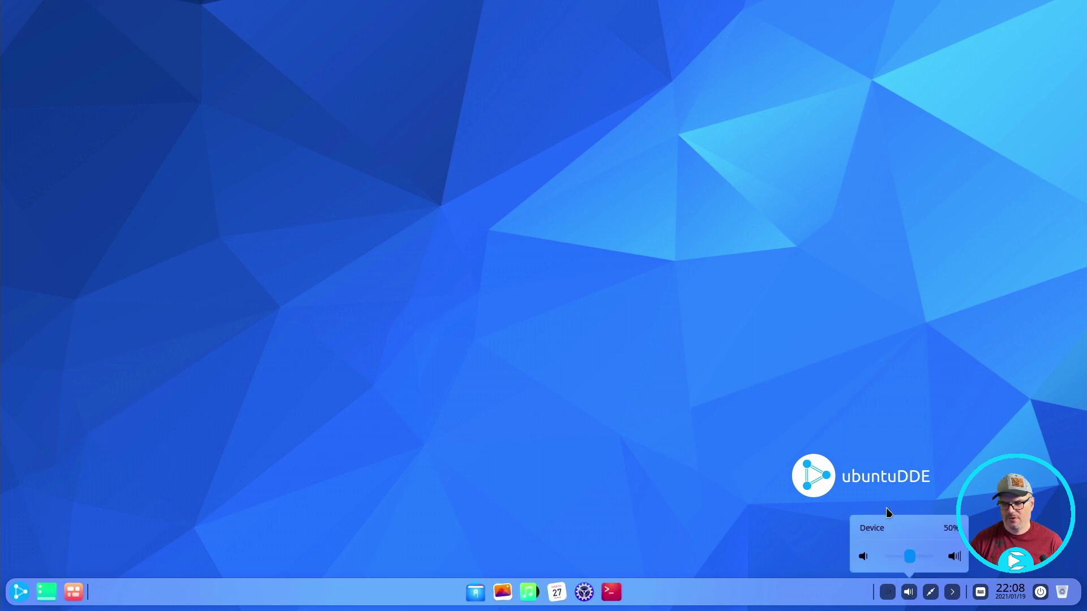
click(929, 592)
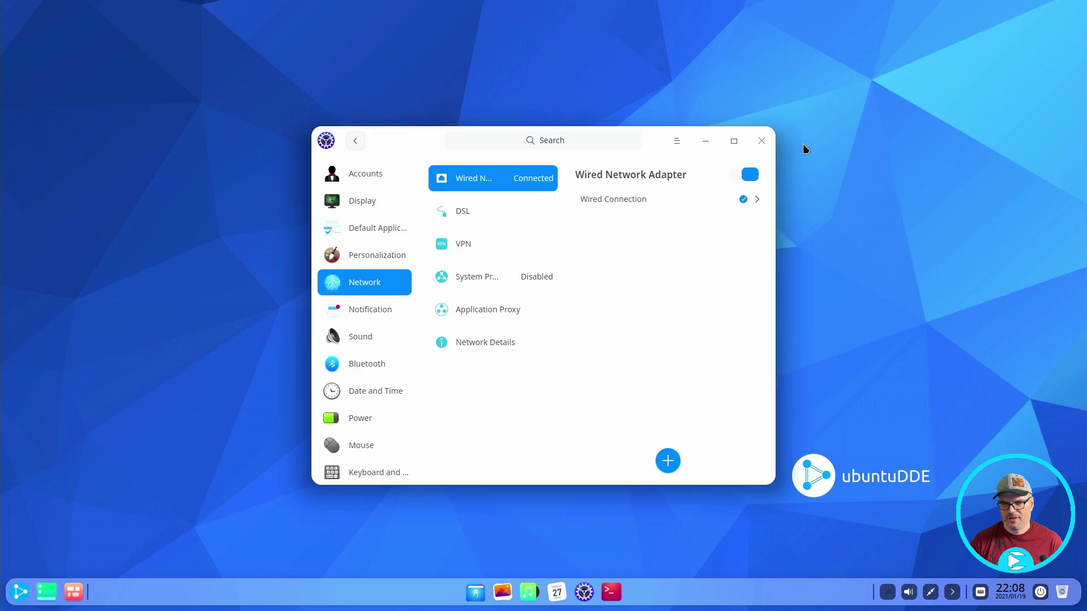
click(762, 141)
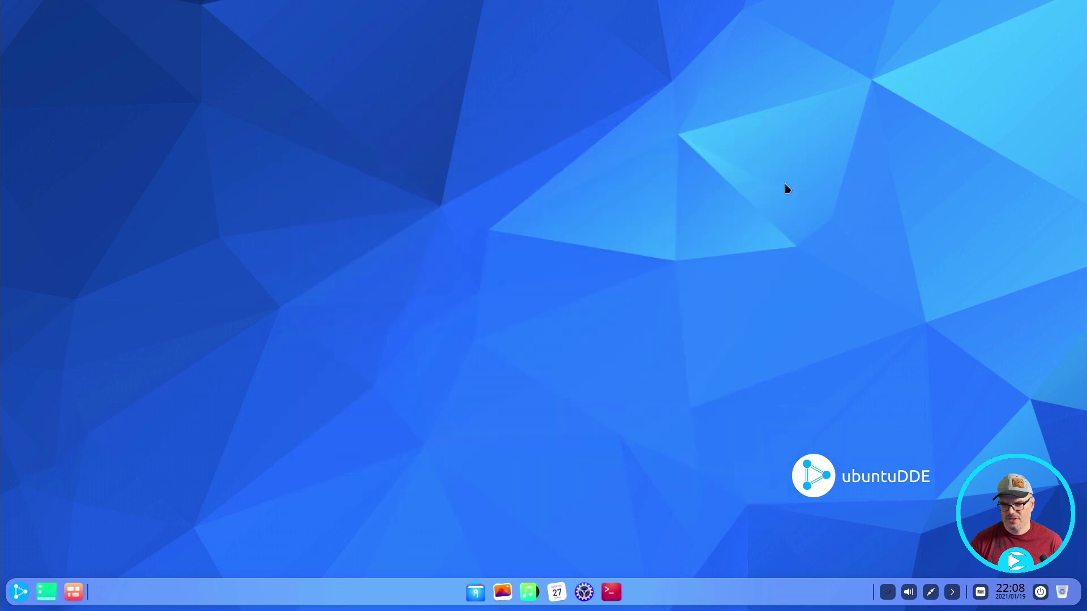
click(952, 592)
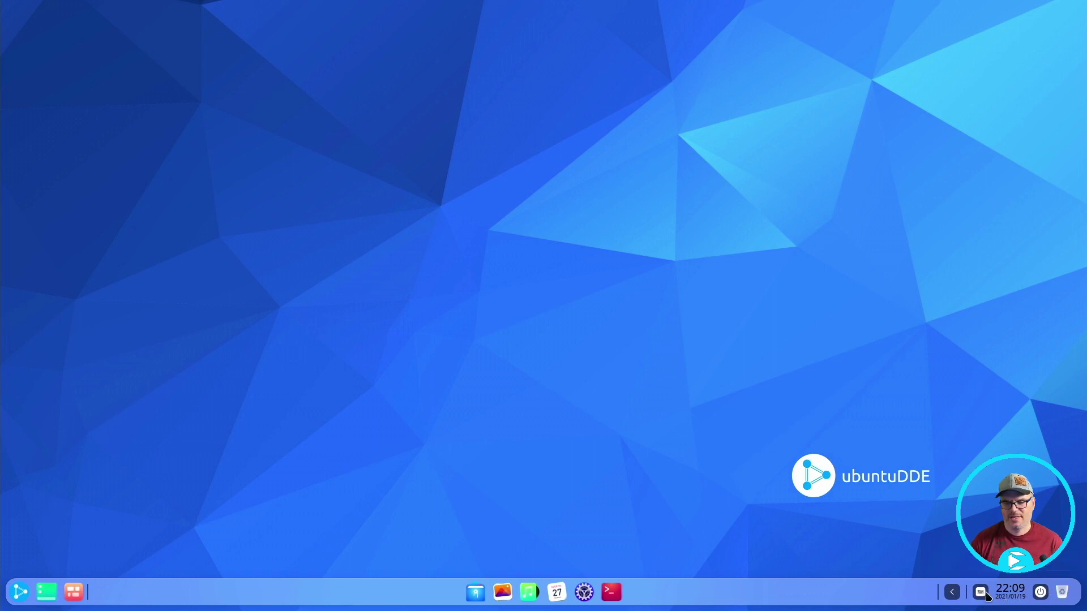
- Open the on-screen keyboard, enlarge it, and close it again
click(985, 593)
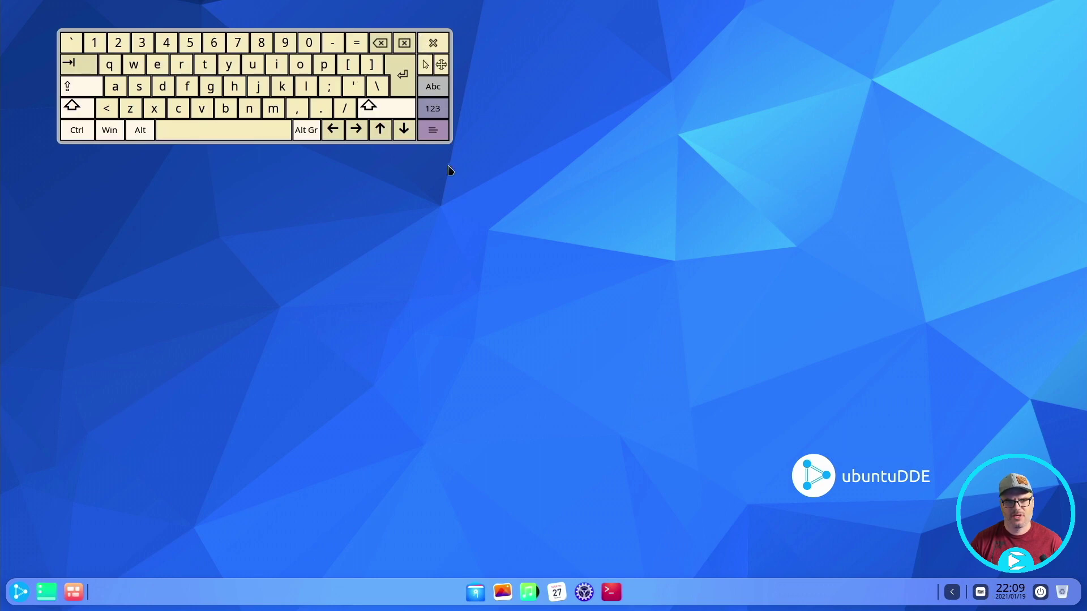
drag(451, 142, 753, 271)
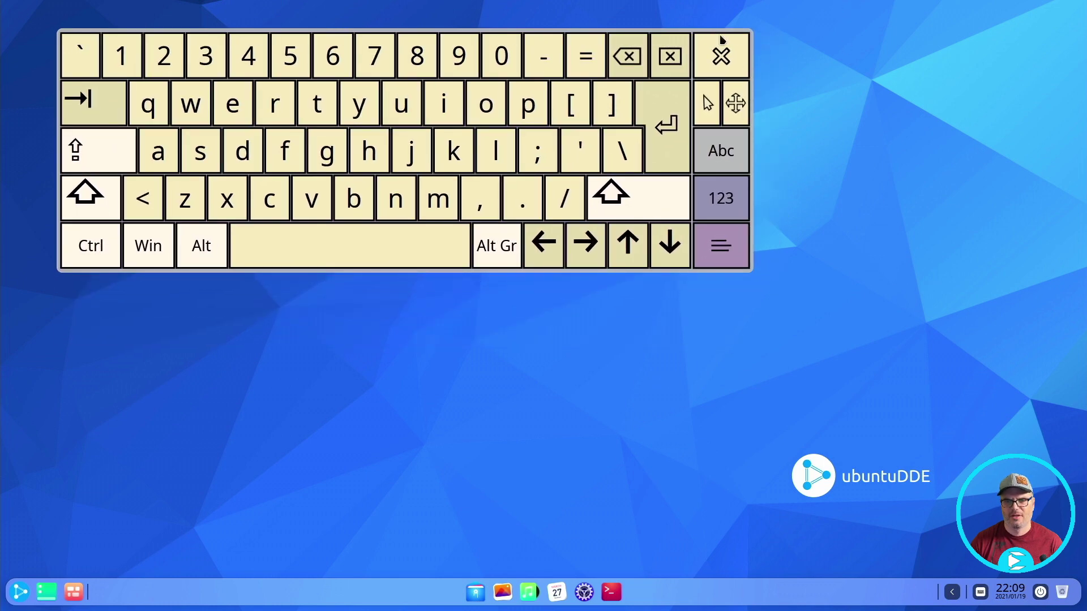
click(721, 54)
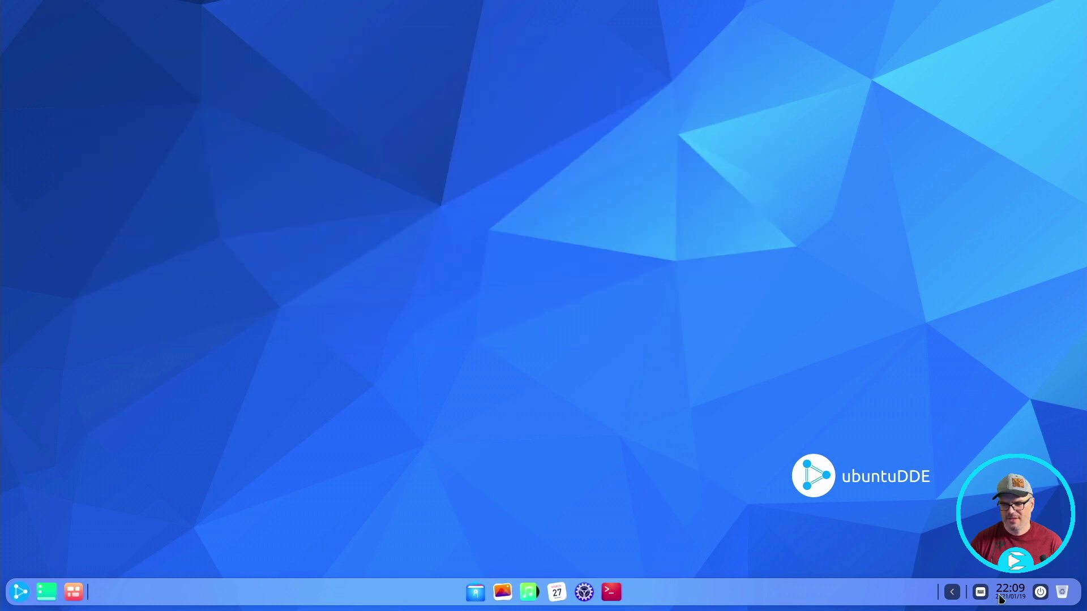
click(1040, 595)
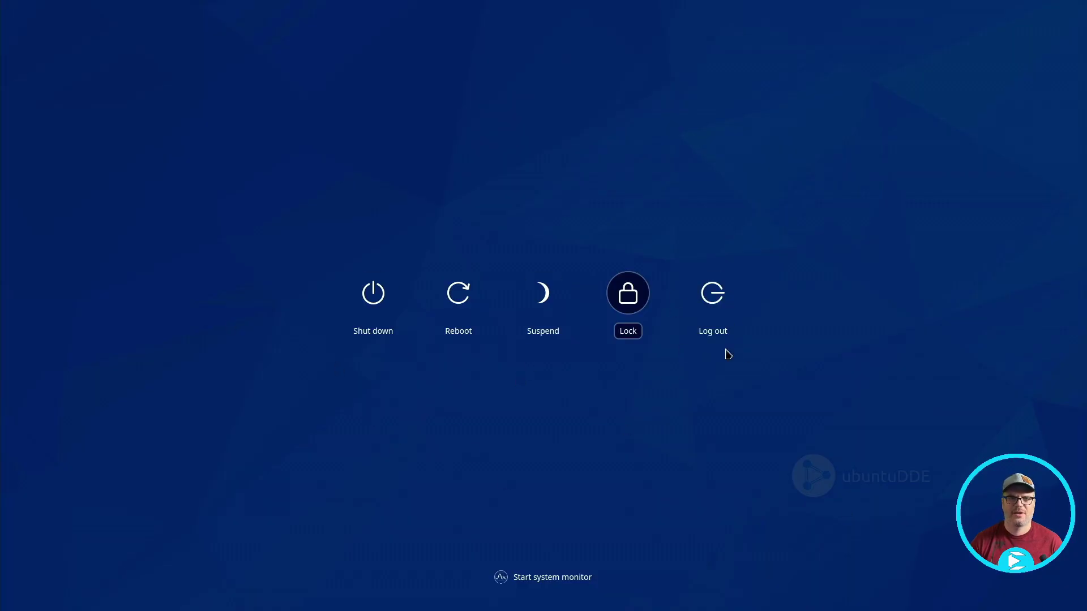
click(674, 420)
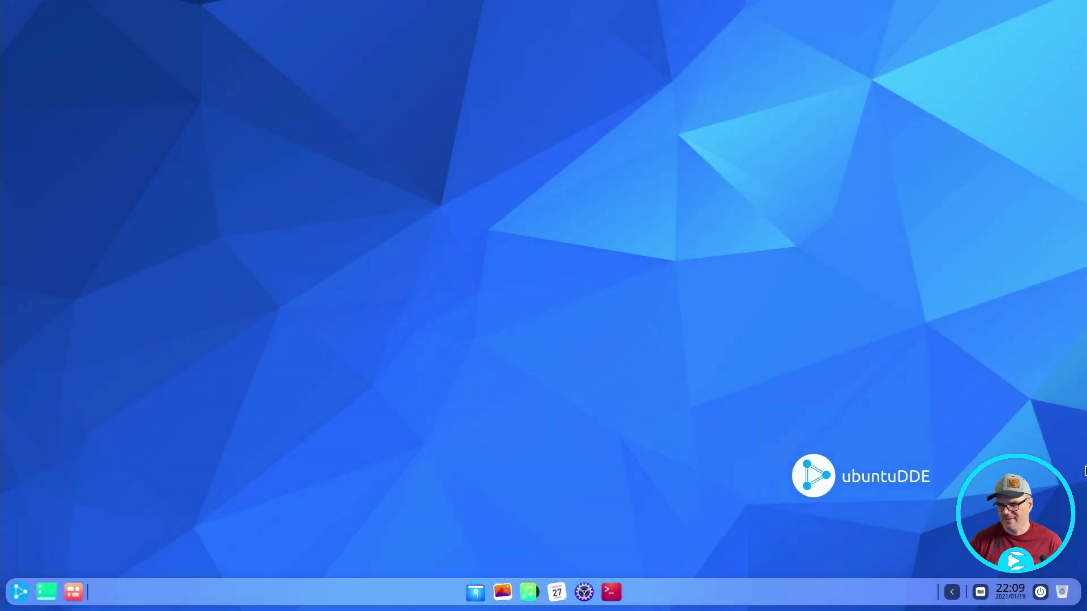
click(1063, 593)
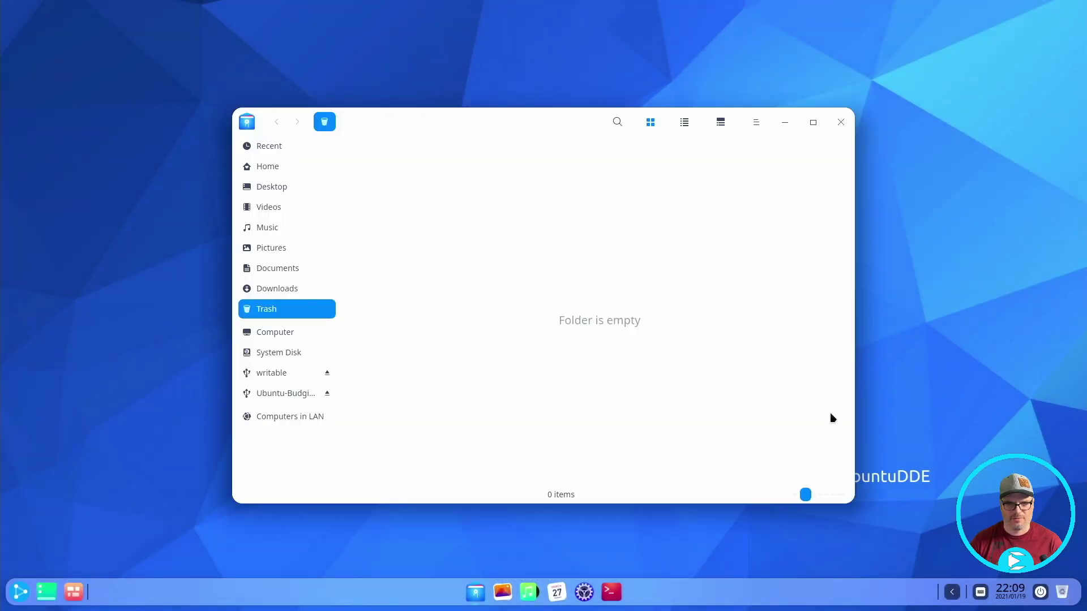
click(841, 122)
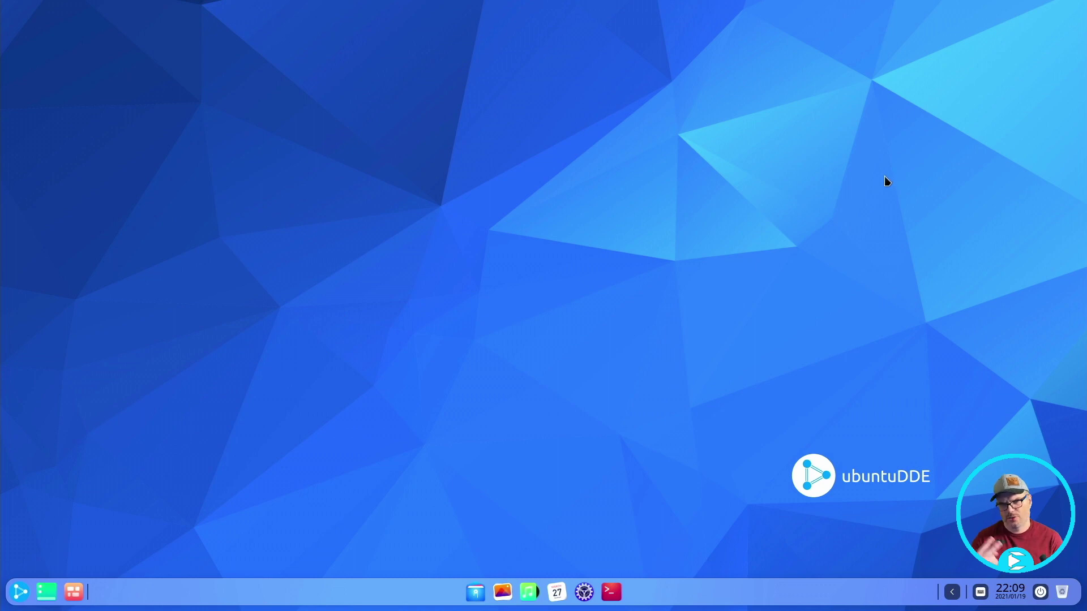
- Choose Mode > Efficient Mode from the dock's context menu to make it a full-width taskbar
right_click(734, 600)
mouse_move(760, 536)
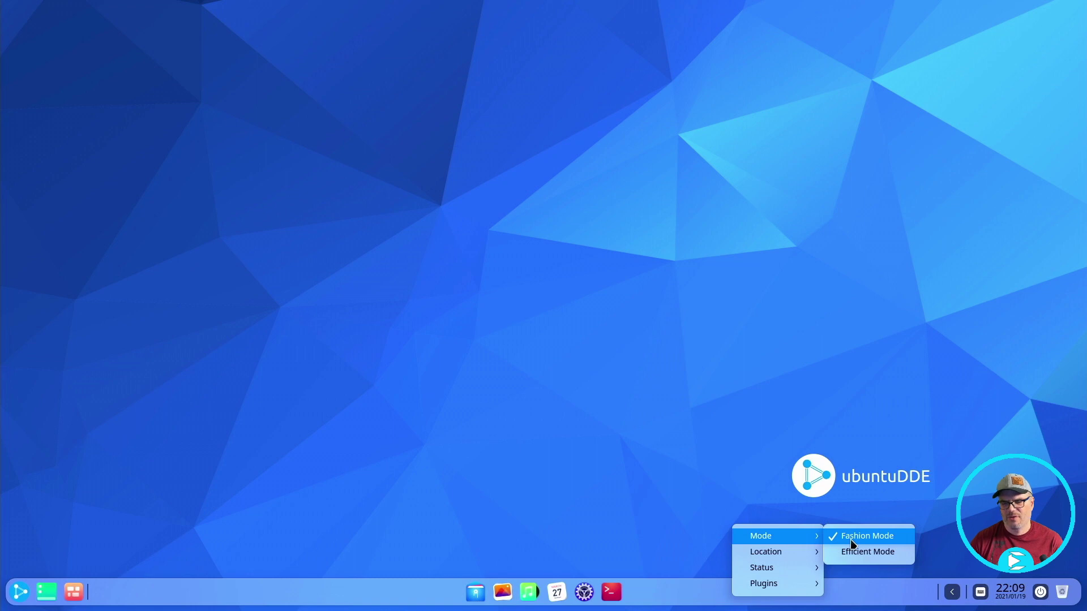
click(864, 553)
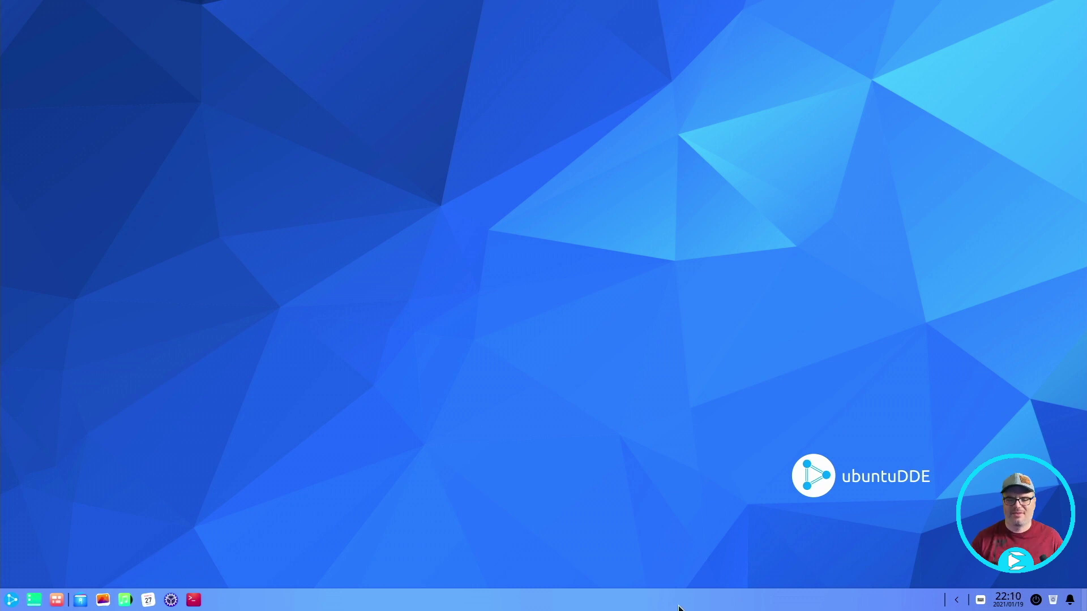
- Choose Mode > Fashion Mode from the taskbar's context menu
right_click(679, 607)
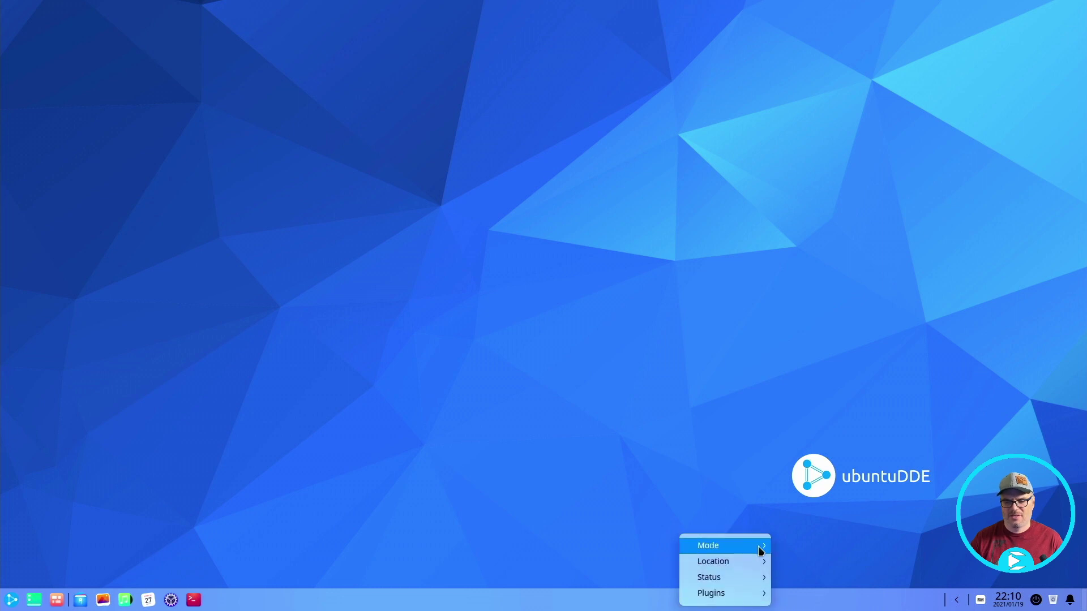
click(818, 546)
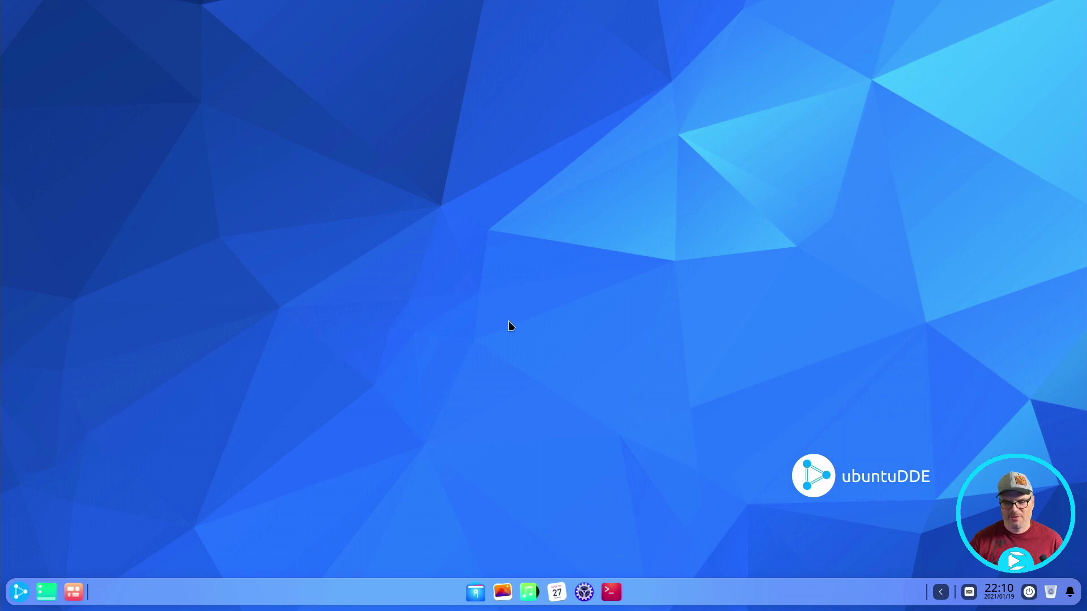
- Open Control Center from the dock and view the Display settings
click(585, 593)
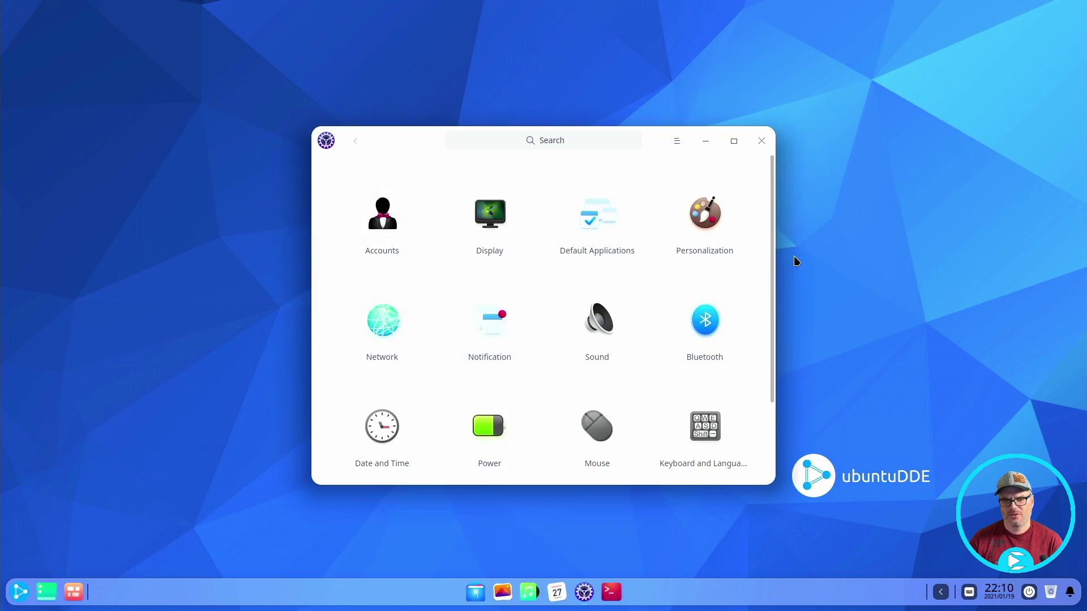
drag(770, 194, 486, 300)
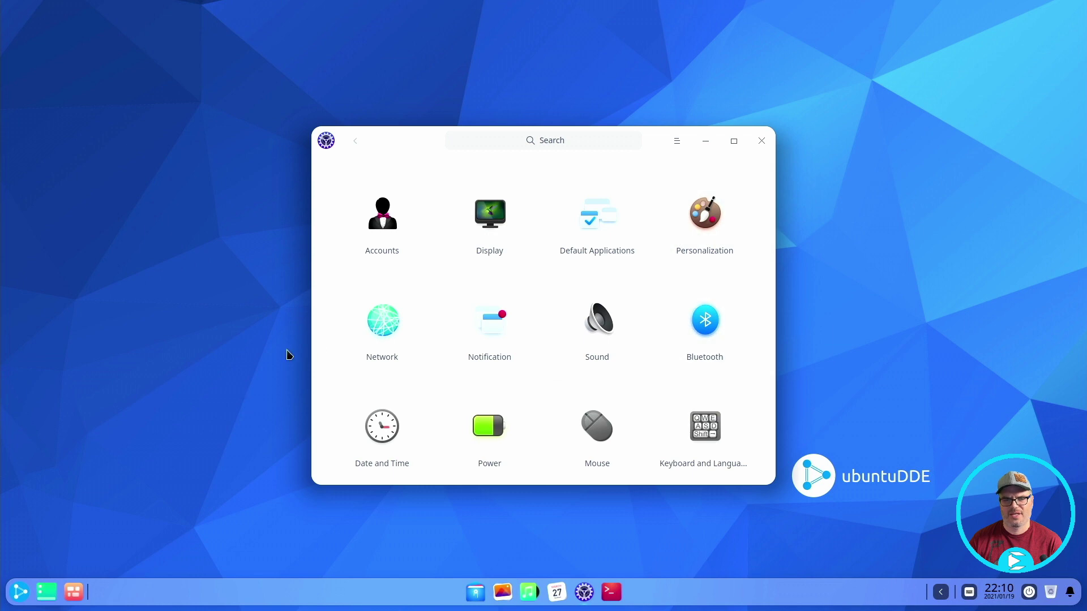
click(490, 215)
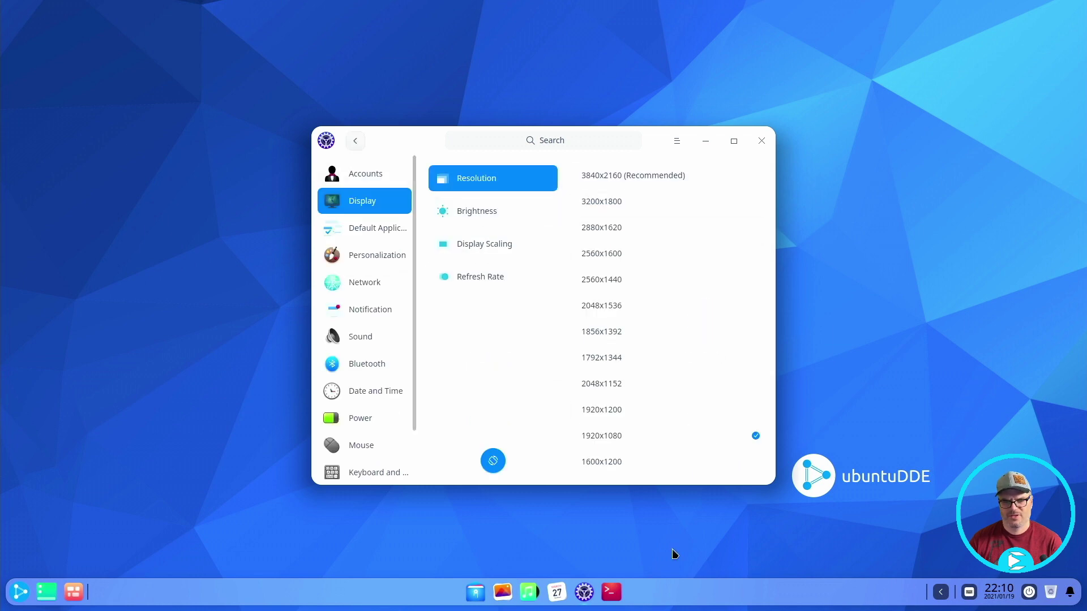
click(356, 142)
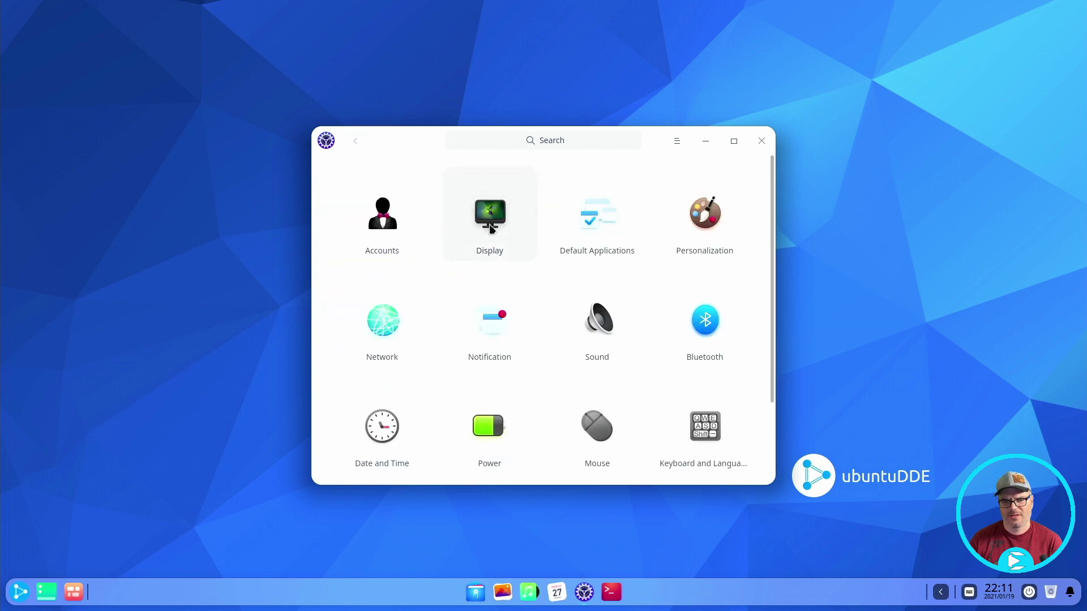
click(490, 227)
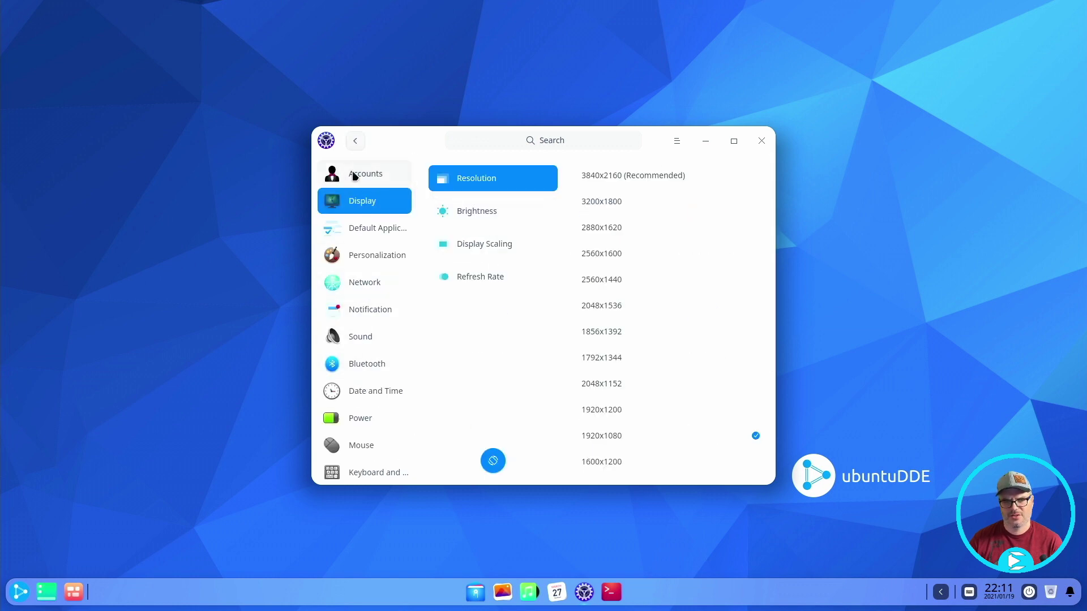
click(355, 141)
- View the Accounts settings, then switch to the Personalization page
click(412, 231)
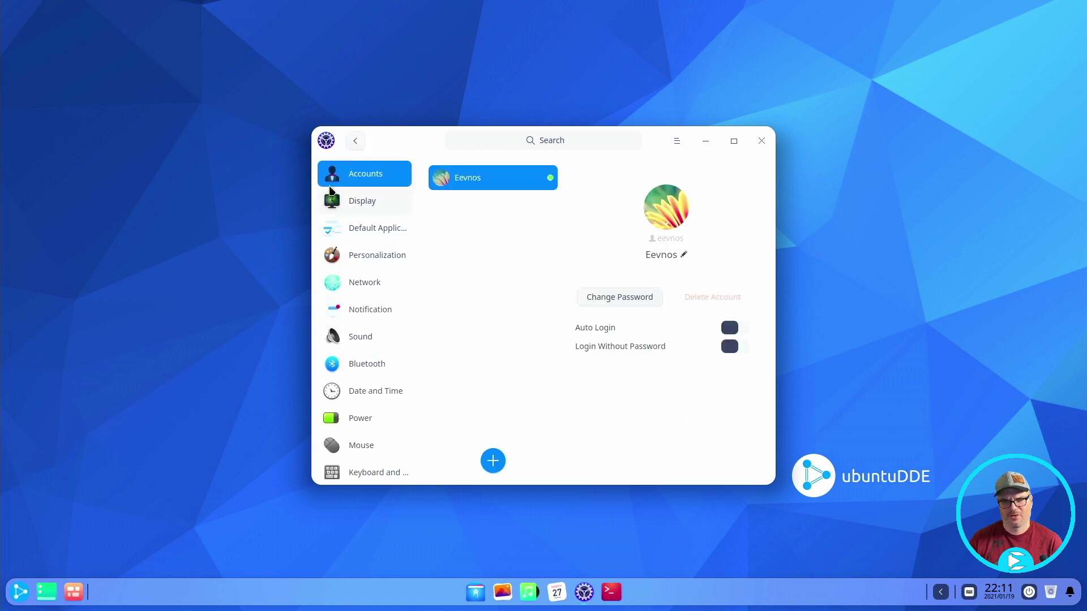
click(355, 142)
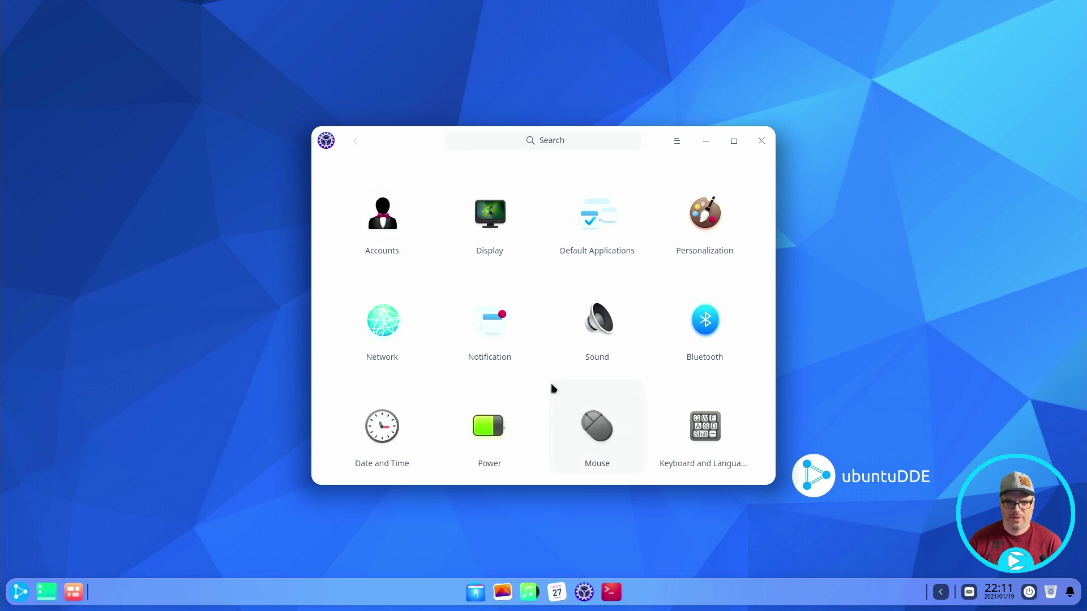
click(389, 252)
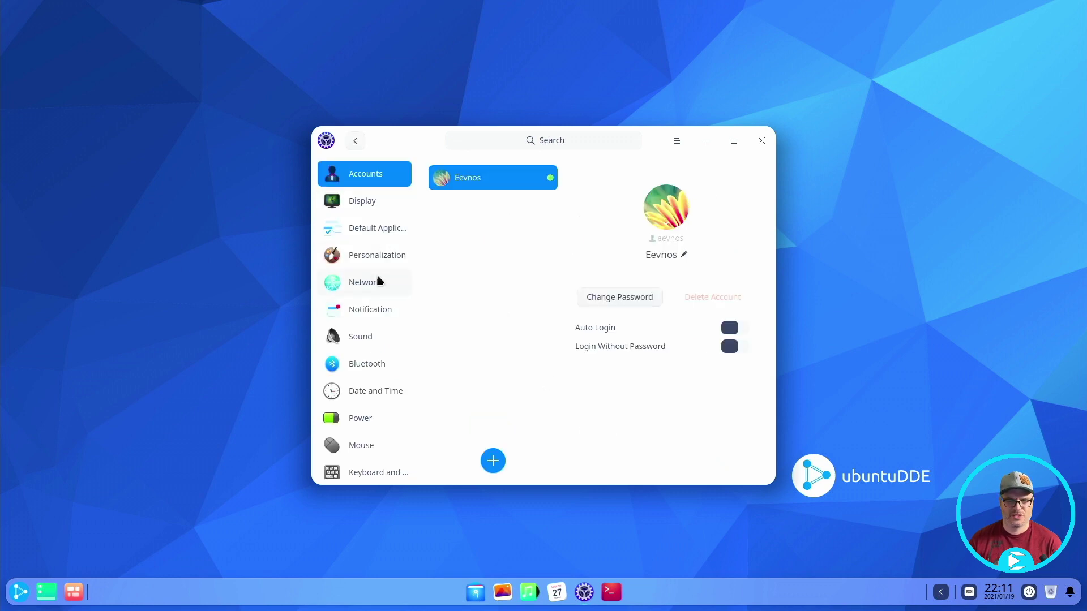
click(369, 262)
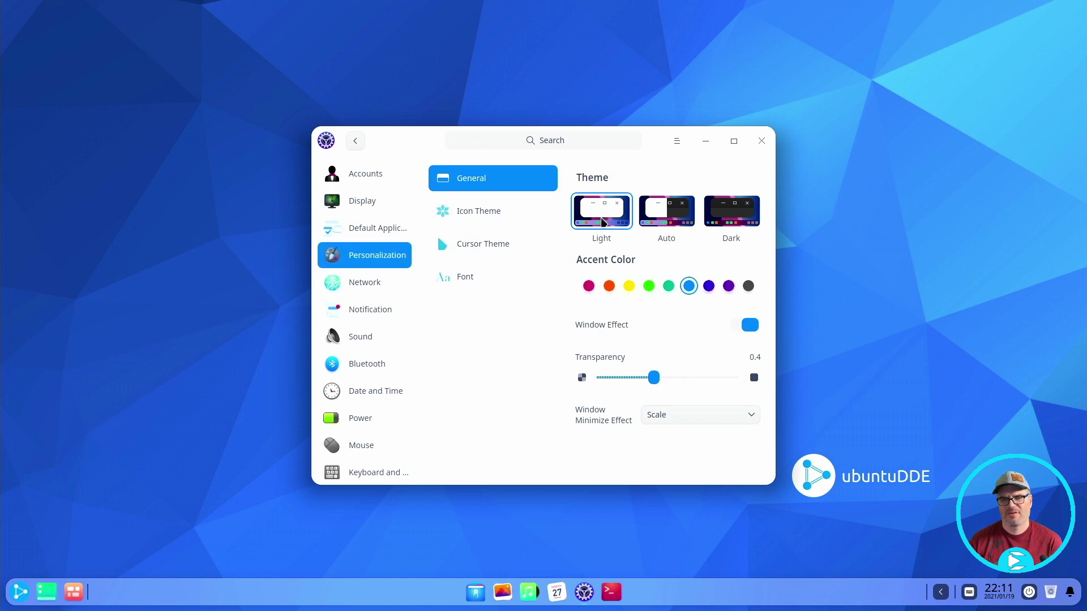
- Apply the Dark theme, keep blue accent after trying red and green, and set transparency to 0.25
click(649, 222)
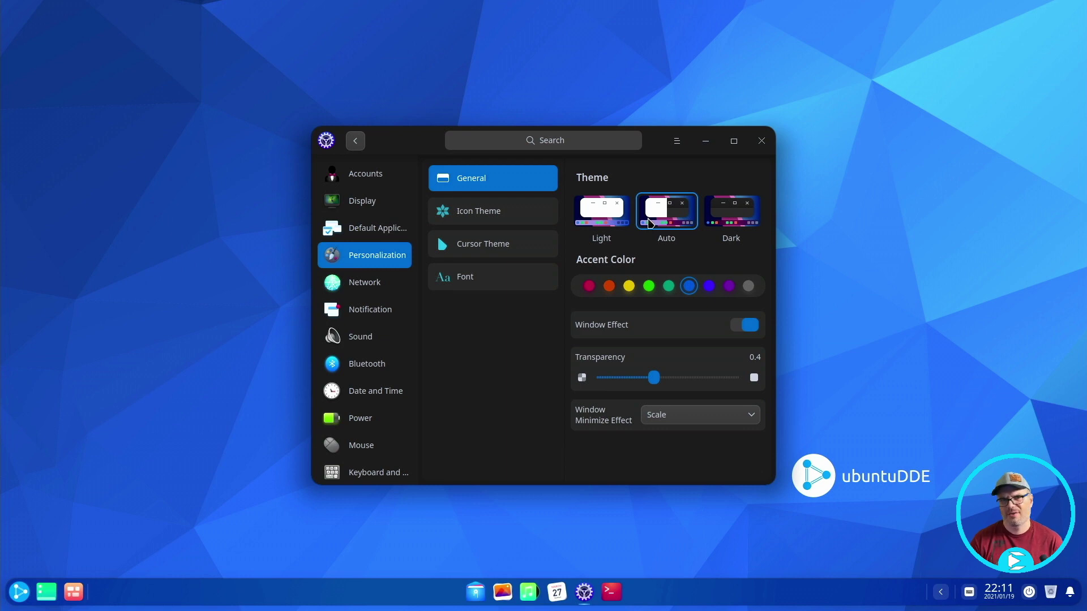
click(733, 220)
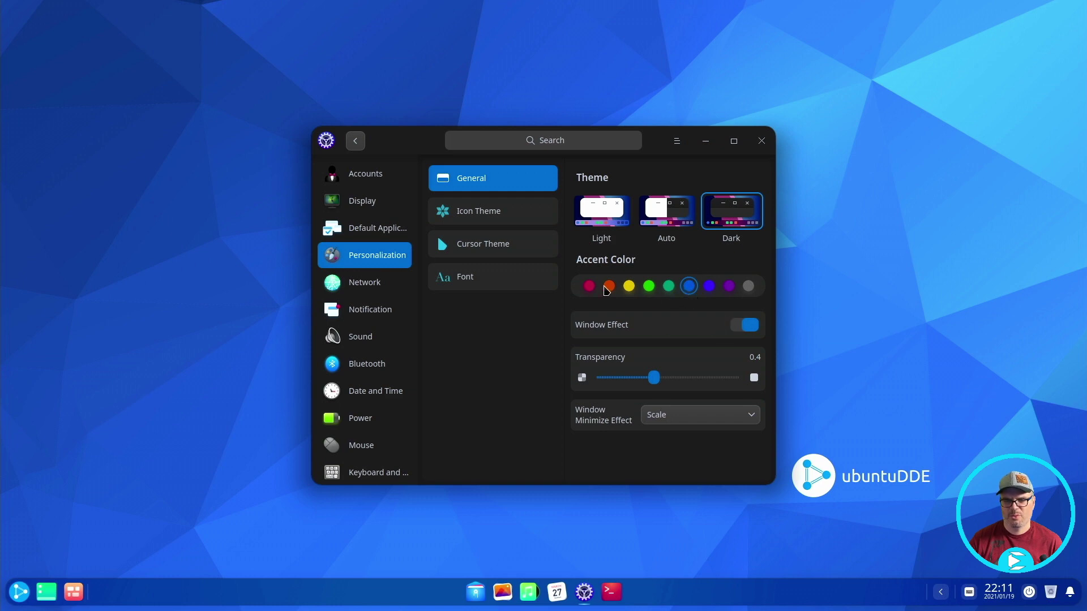
click(590, 287)
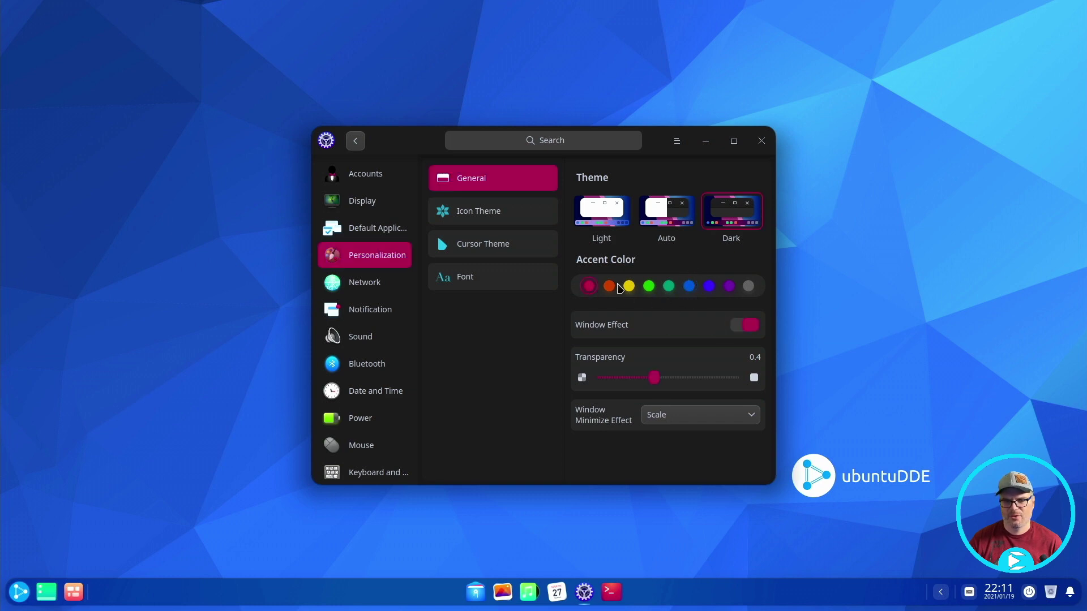
click(648, 287)
click(689, 285)
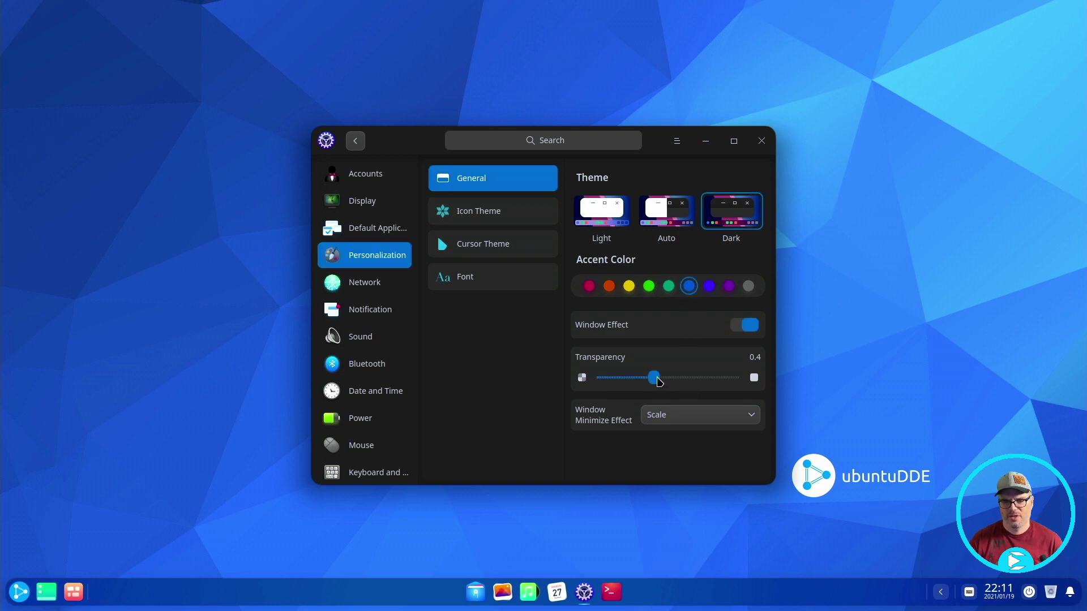
drag(658, 381, 722, 378)
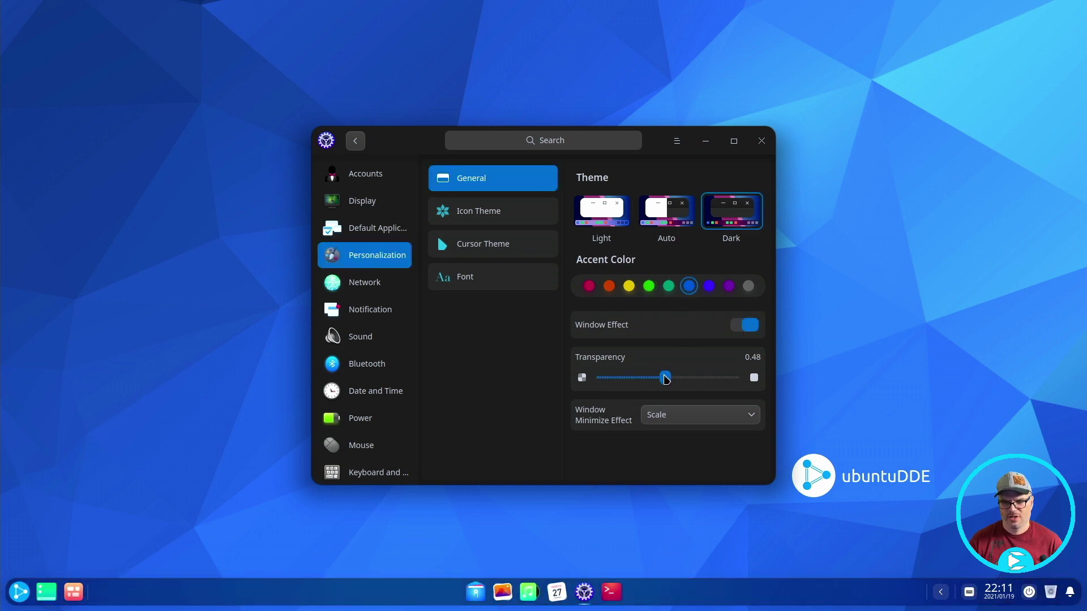
drag(666, 379, 632, 377)
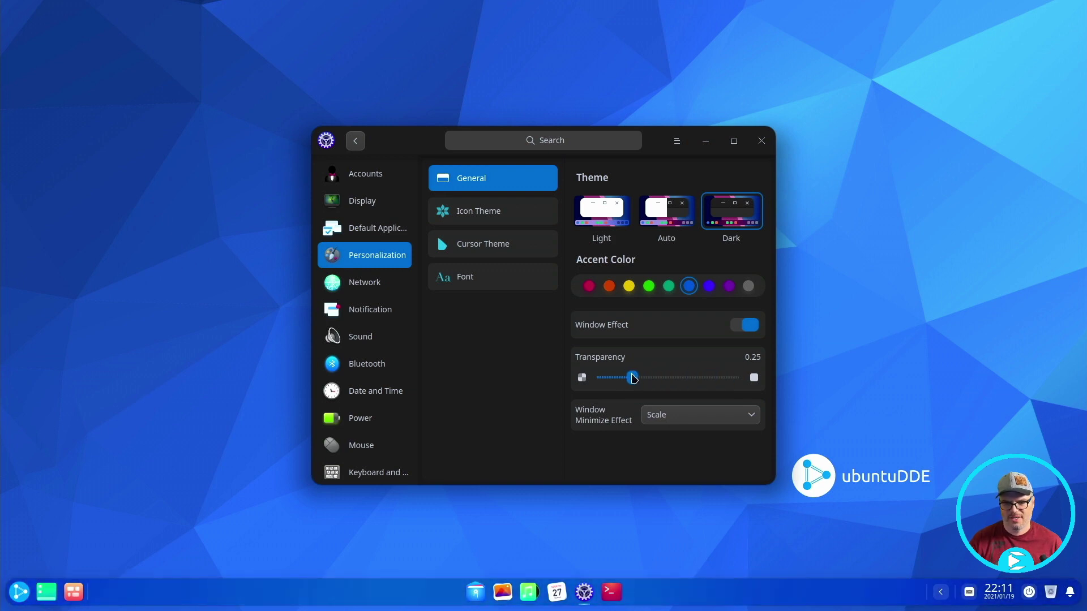
click(712, 427)
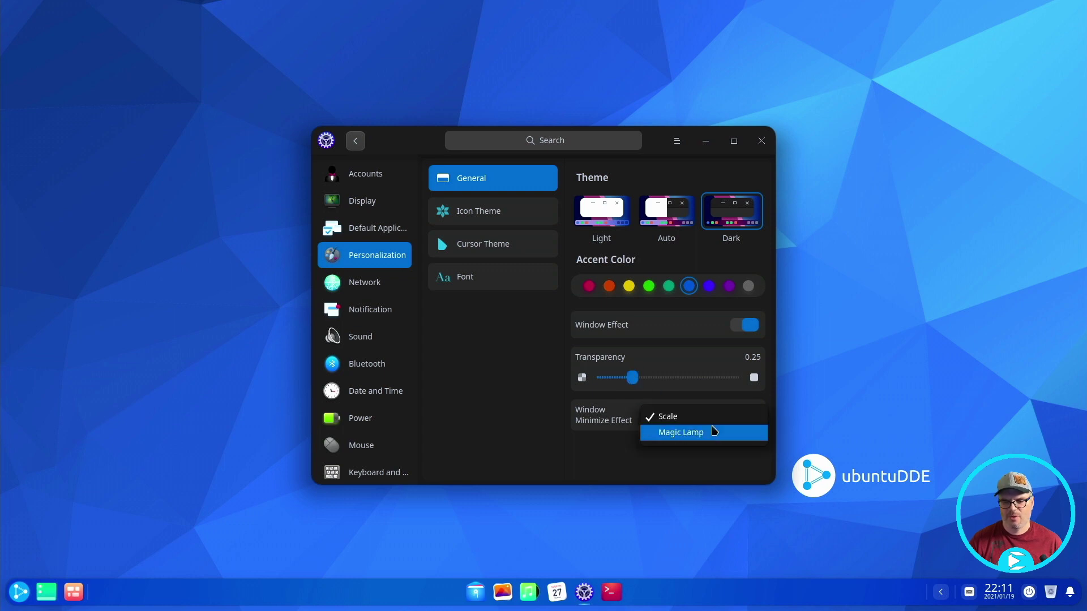
click(534, 437)
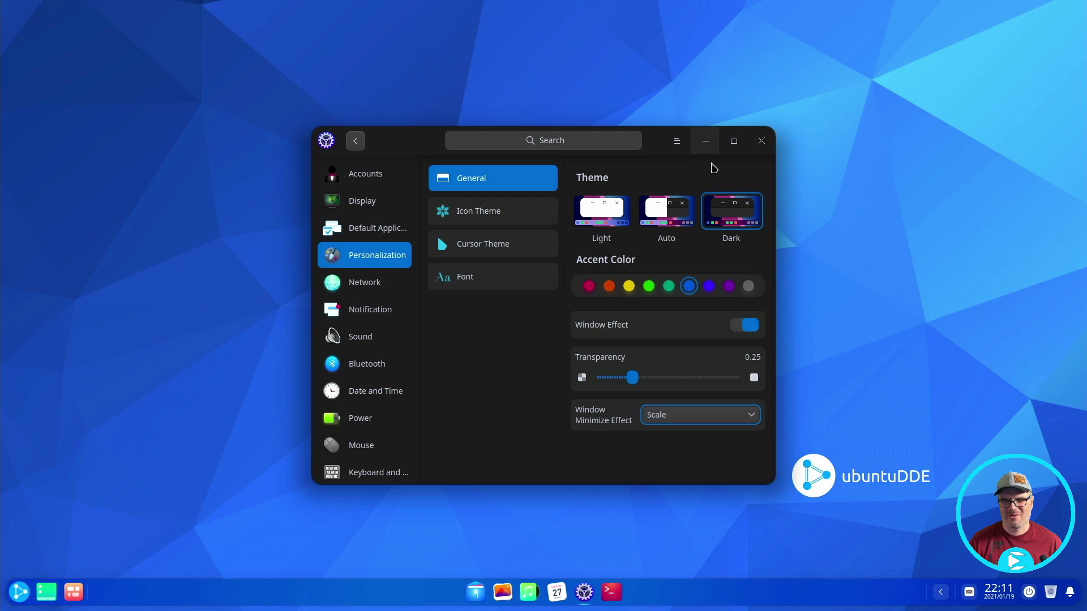
click(707, 144)
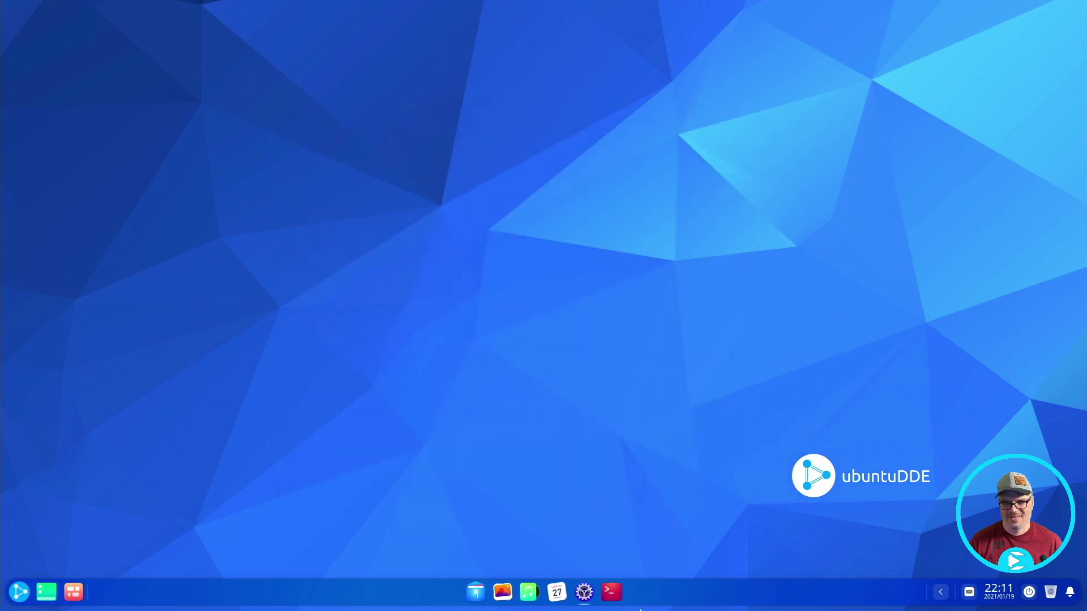
click(583, 593)
click(710, 418)
click(710, 433)
click(705, 140)
click(588, 592)
click(690, 416)
click(689, 402)
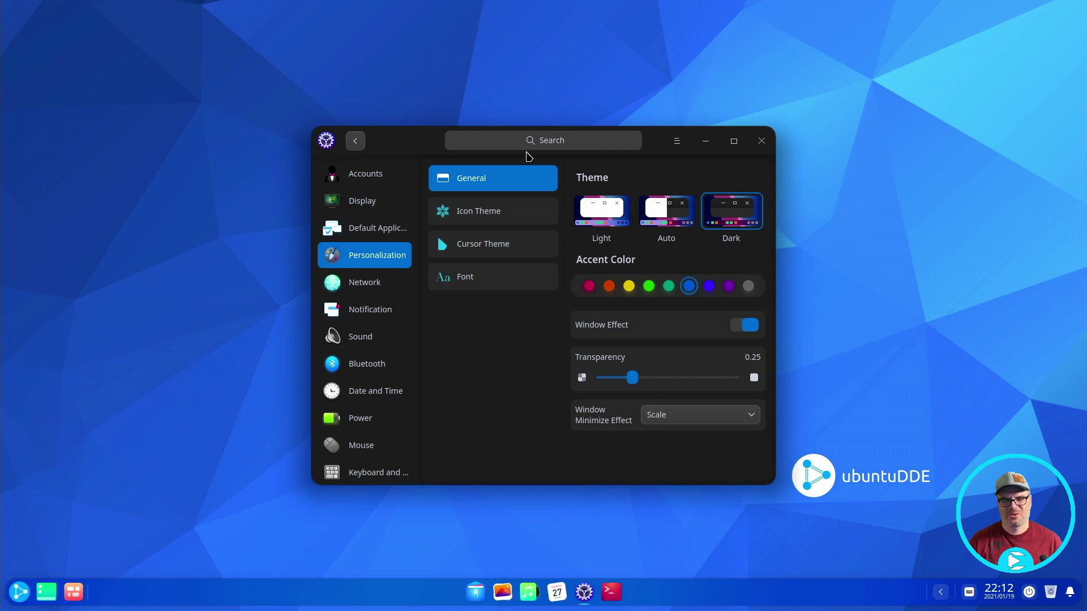
- Browse the icon and cursor theme lists and apply the Papirus-Dark icon theme
click(515, 211)
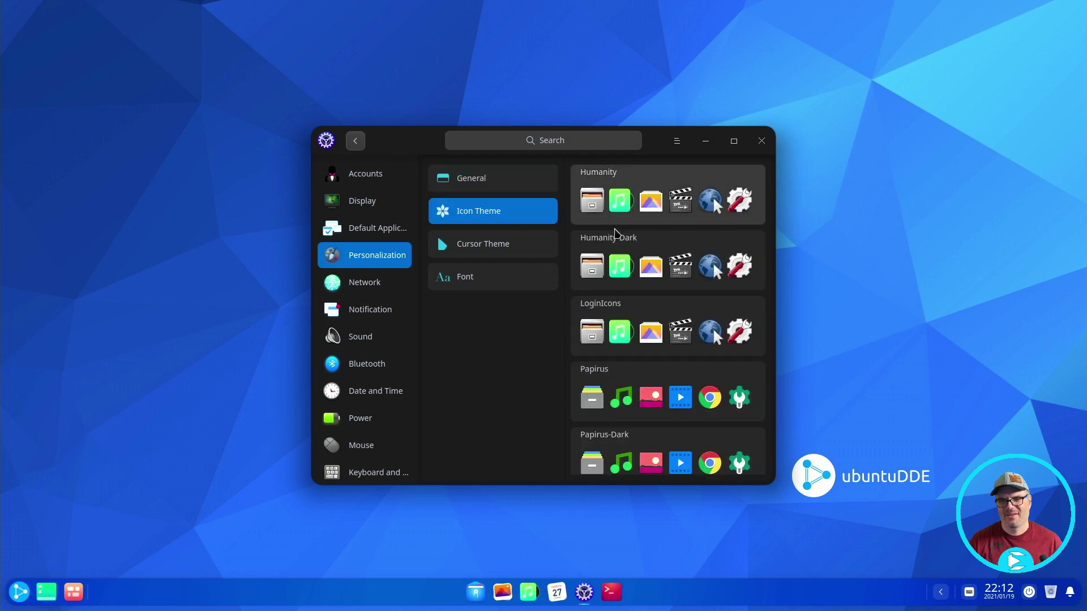
scroll(615, 234, down, 5)
scroll(630, 277, up, 5)
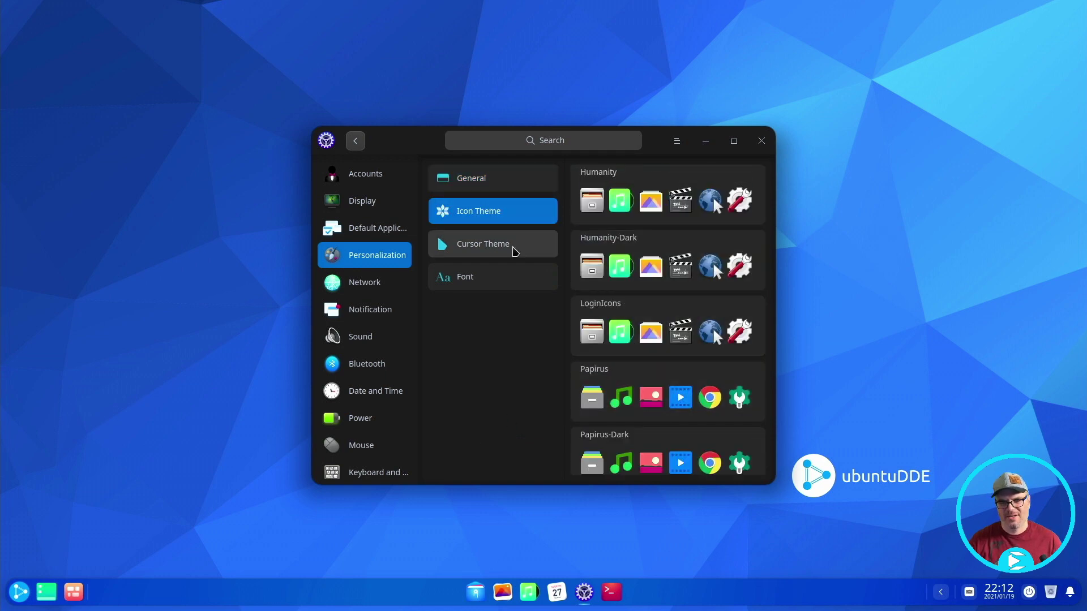
click(506, 248)
scroll(666, 276, down, 3)
scroll(668, 277, up, 3)
scroll(669, 275, down, 3)
click(532, 220)
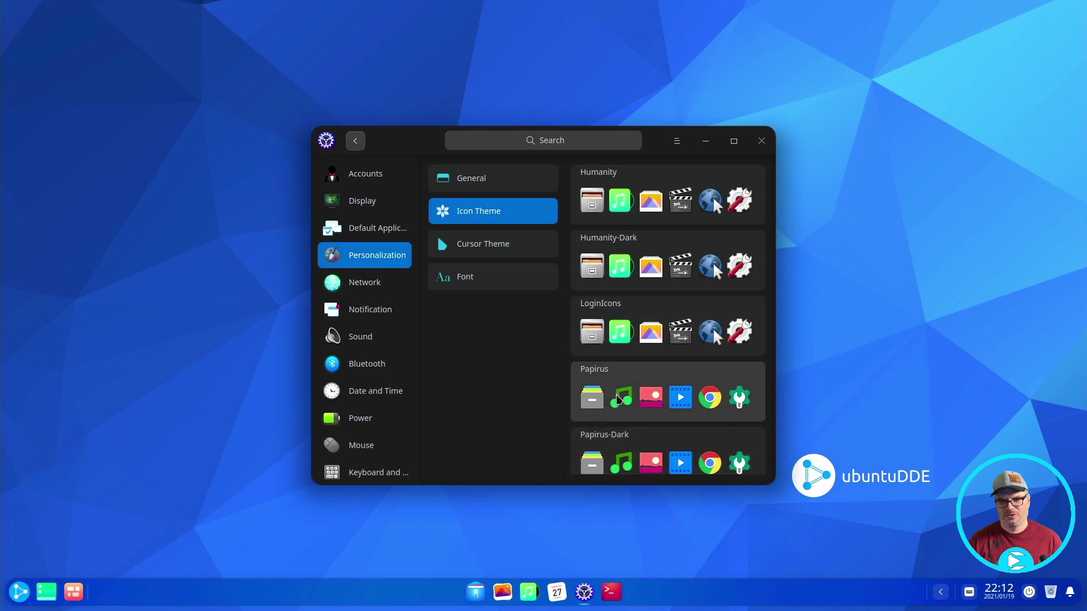
click(619, 398)
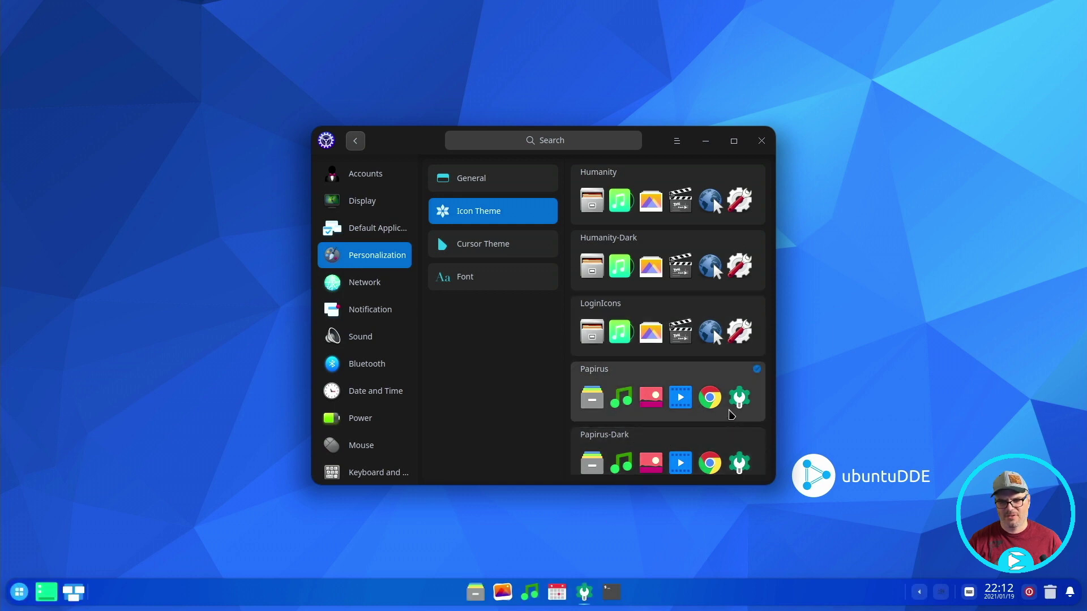
click(703, 437)
scroll(719, 361, up, 1)
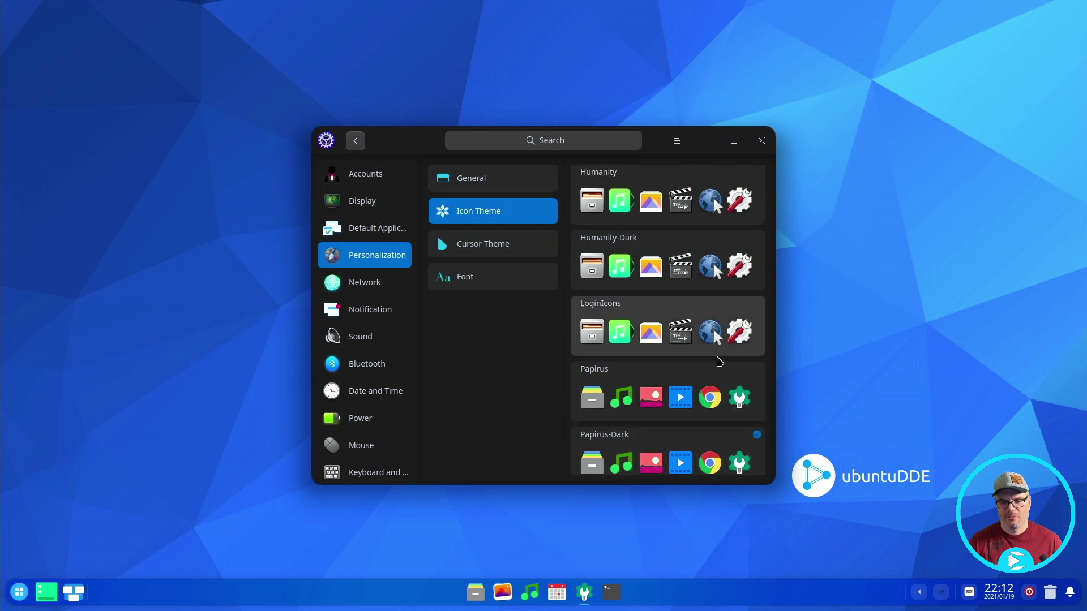
- Check the cursor themes, then review the Font page and keep Noto Sans as standard font
click(510, 244)
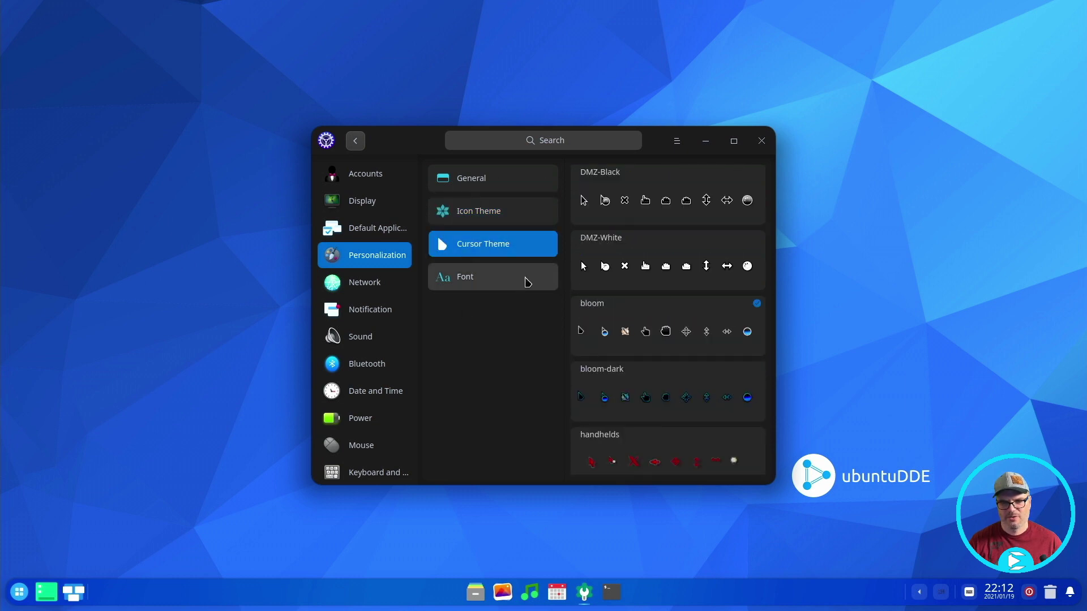
click(515, 281)
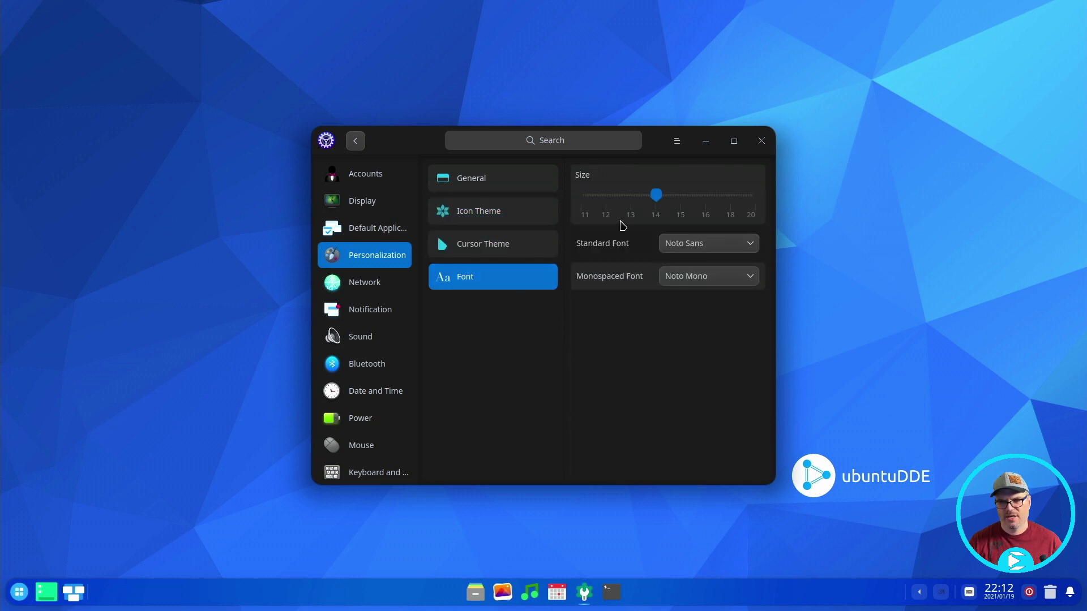
click(711, 249)
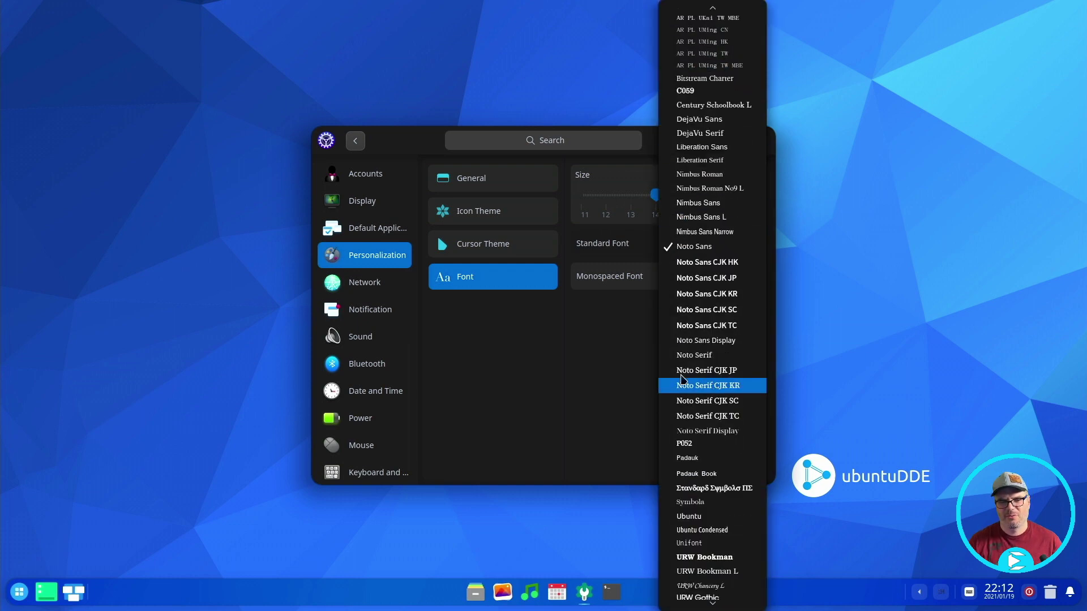
click(532, 400)
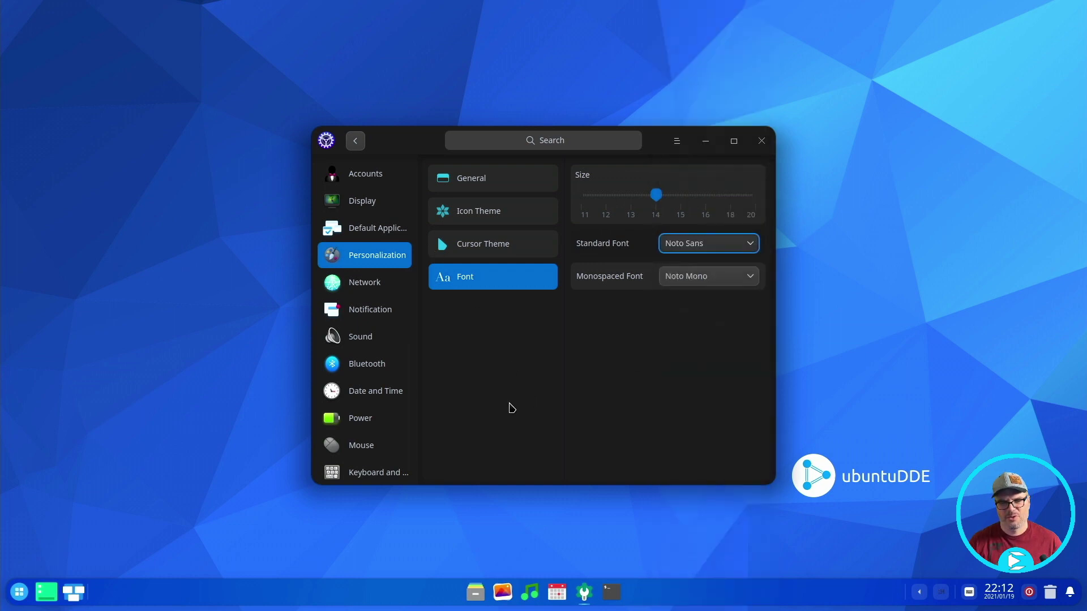
- Look through the Default Applications, Network, Notification, Sound and Bluetooth pages
click(380, 237)
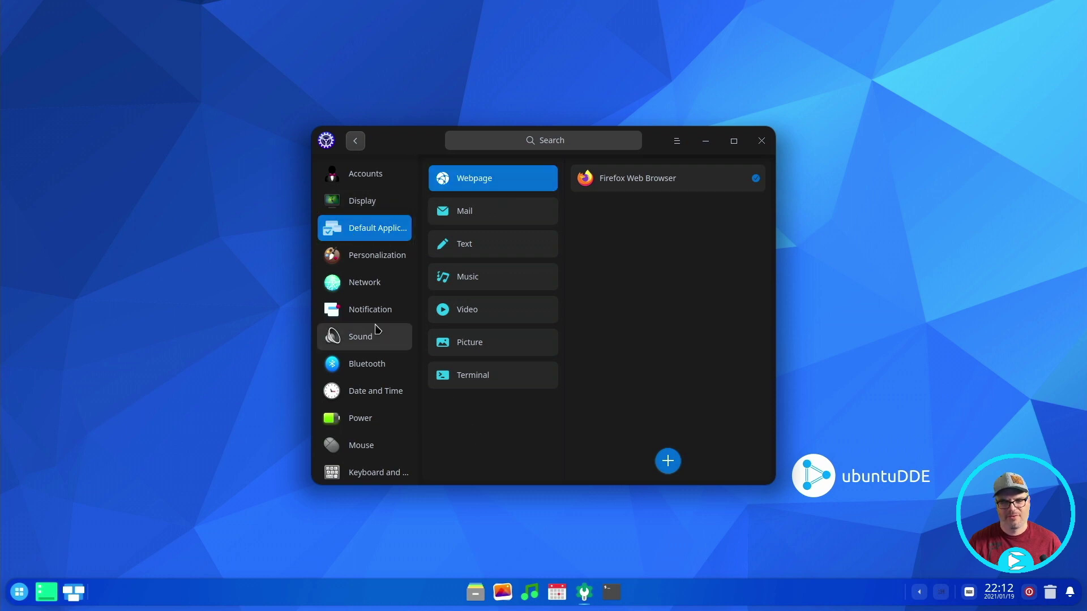
click(337, 292)
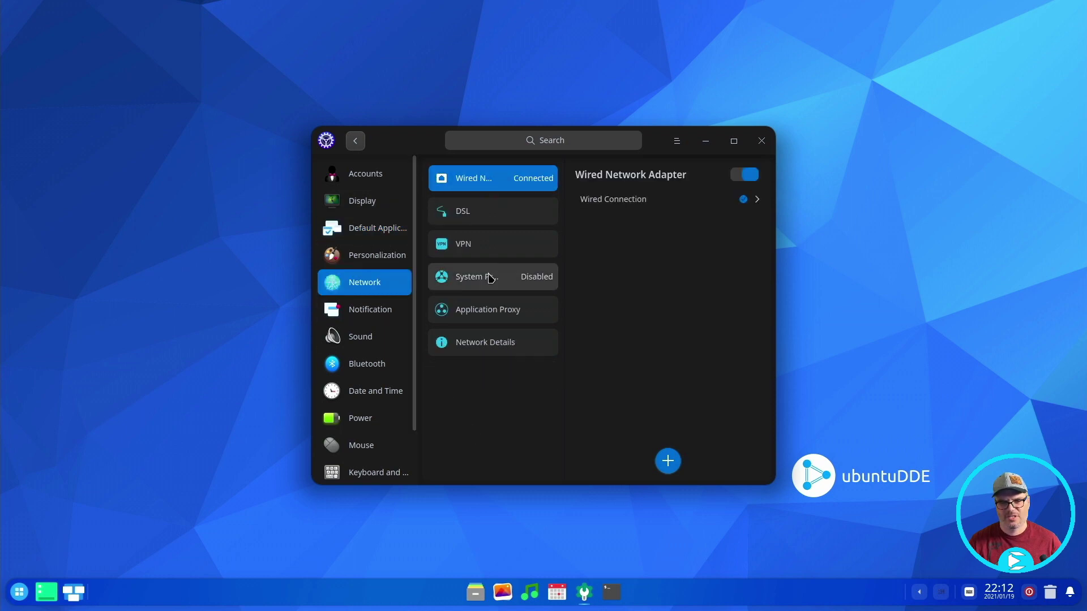
click(379, 317)
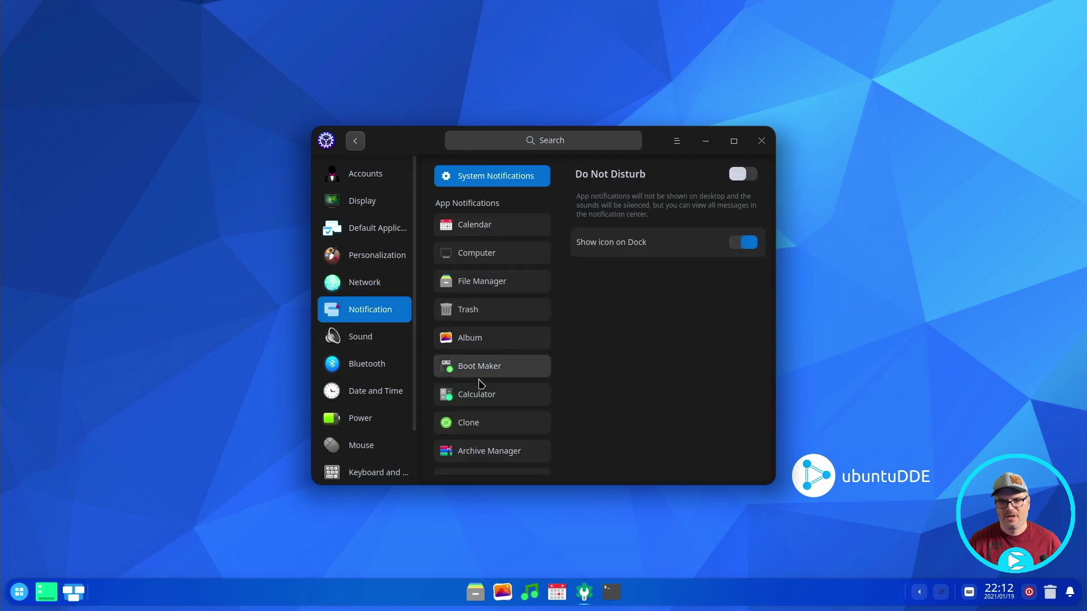
click(496, 233)
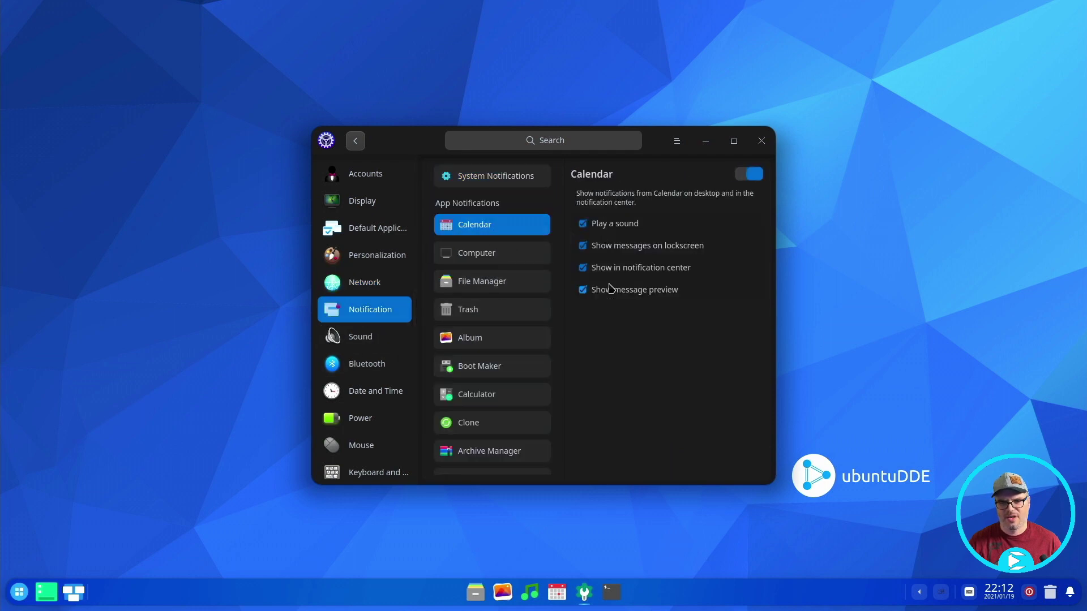
click(481, 283)
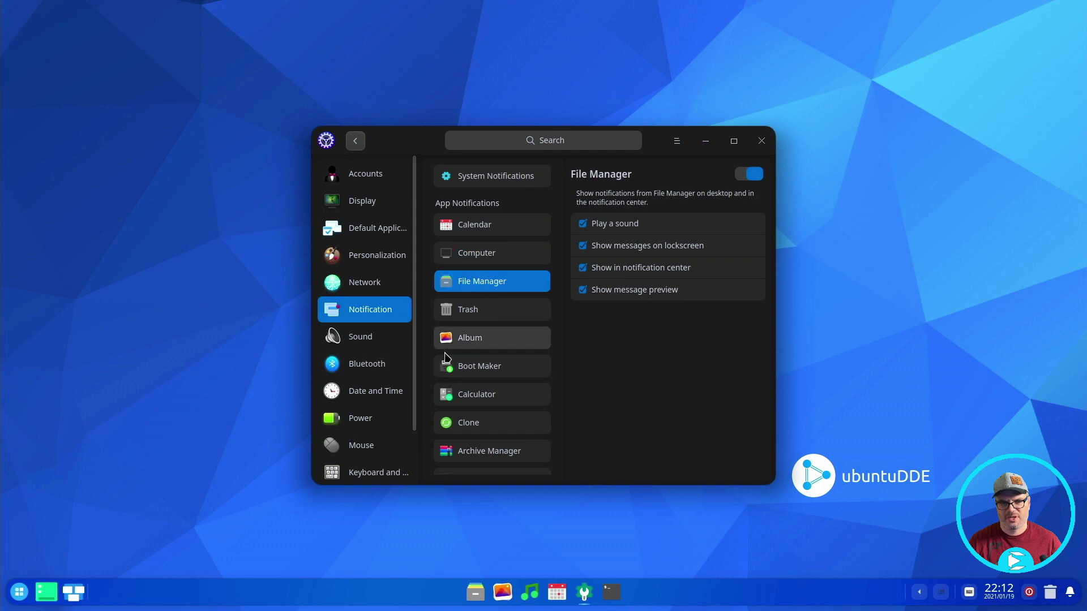
click(381, 343)
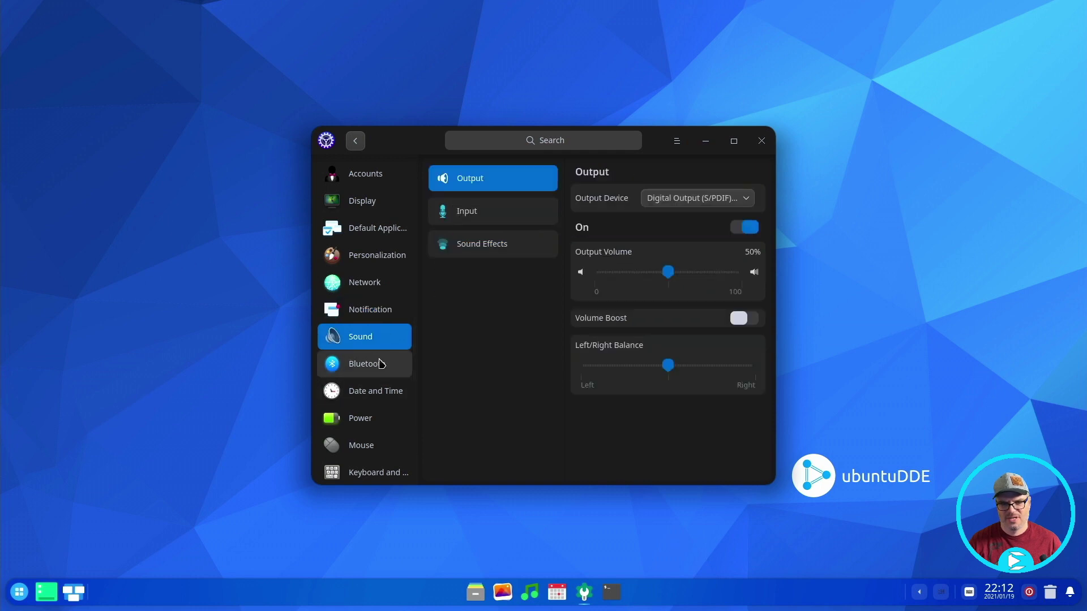
click(378, 361)
- Switch the clock to 12-hour time, keep Long Date April 5, 2020, and view Short Date formats
click(383, 390)
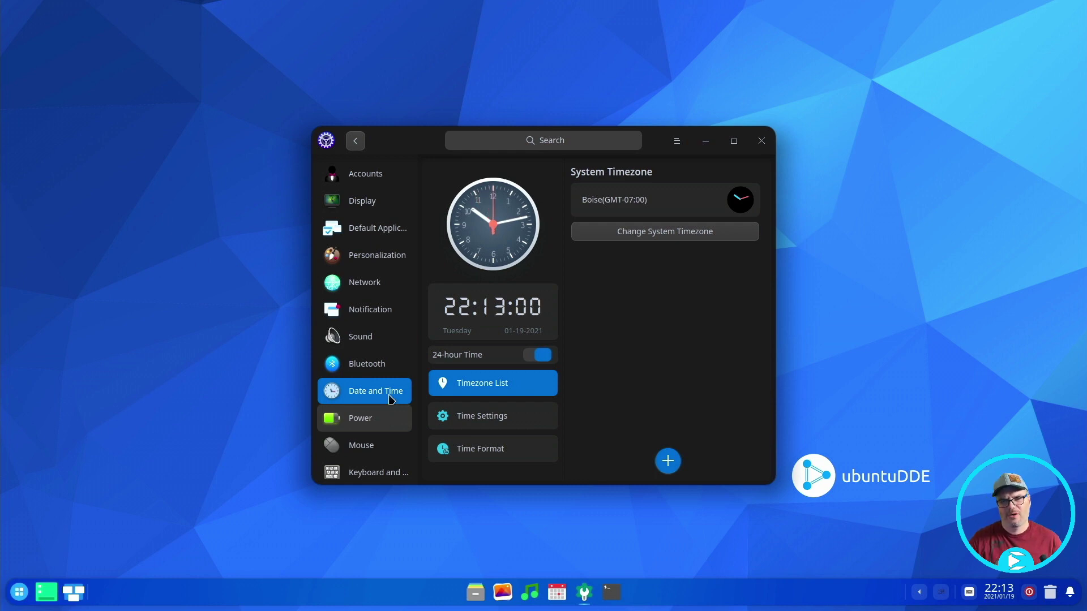
click(541, 355)
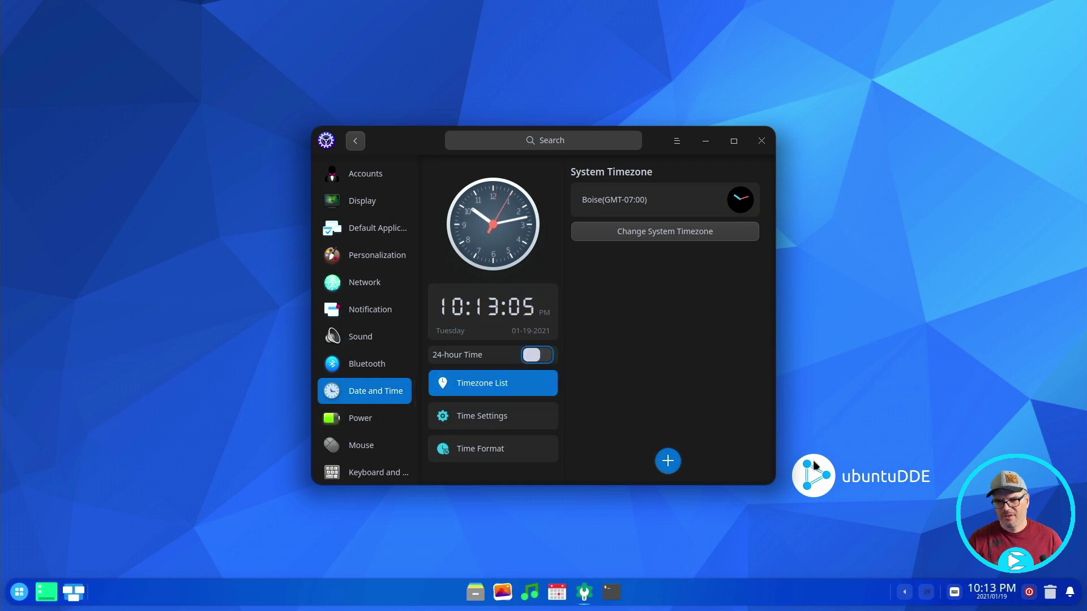
mouse_move(985, 603)
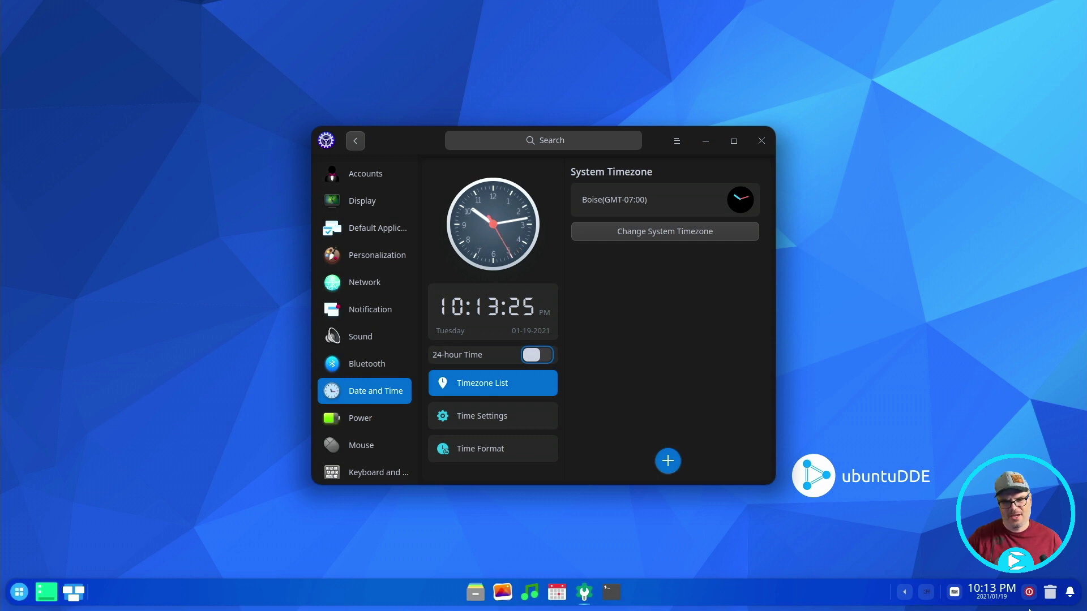
click(468, 453)
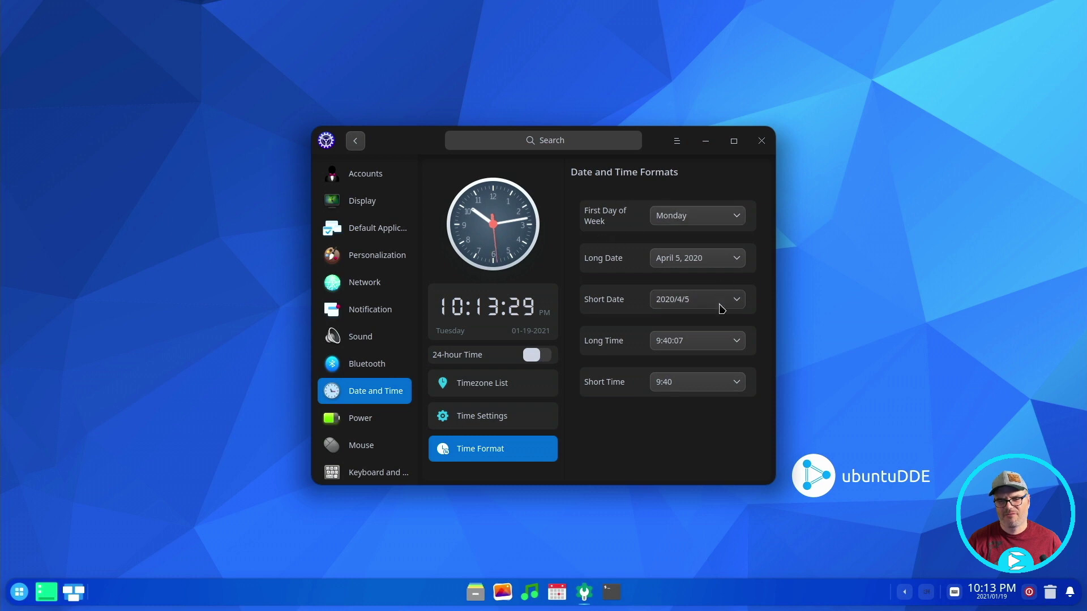
click(695, 263)
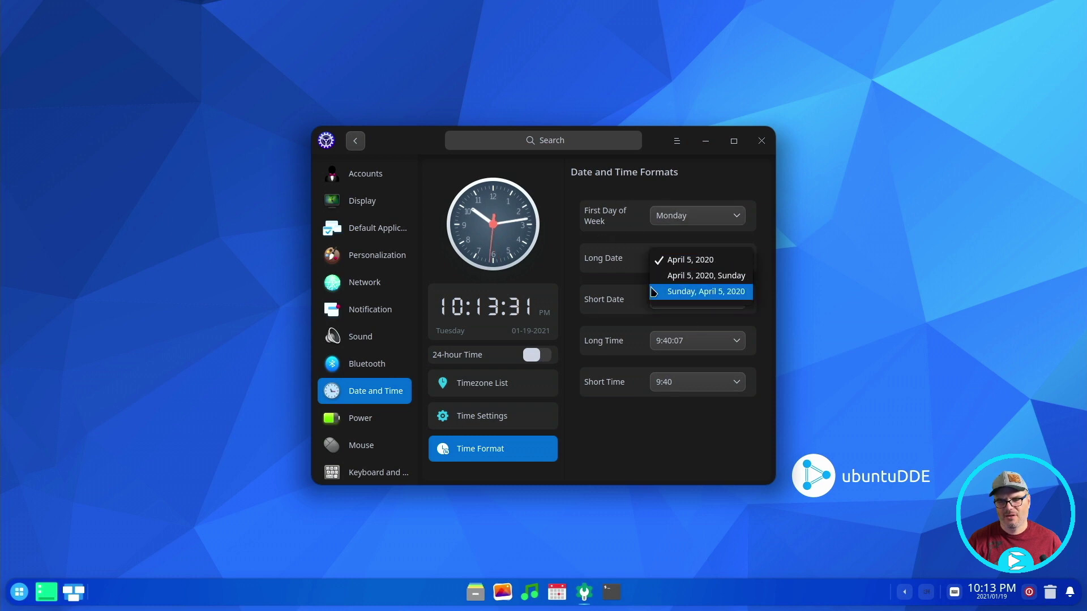
click(612, 297)
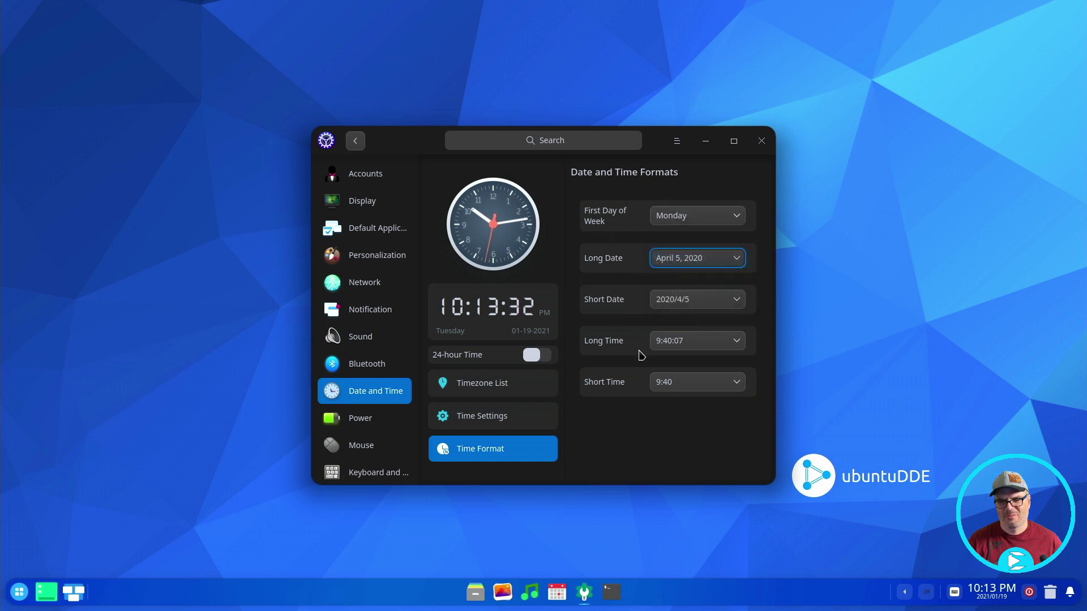
click(671, 304)
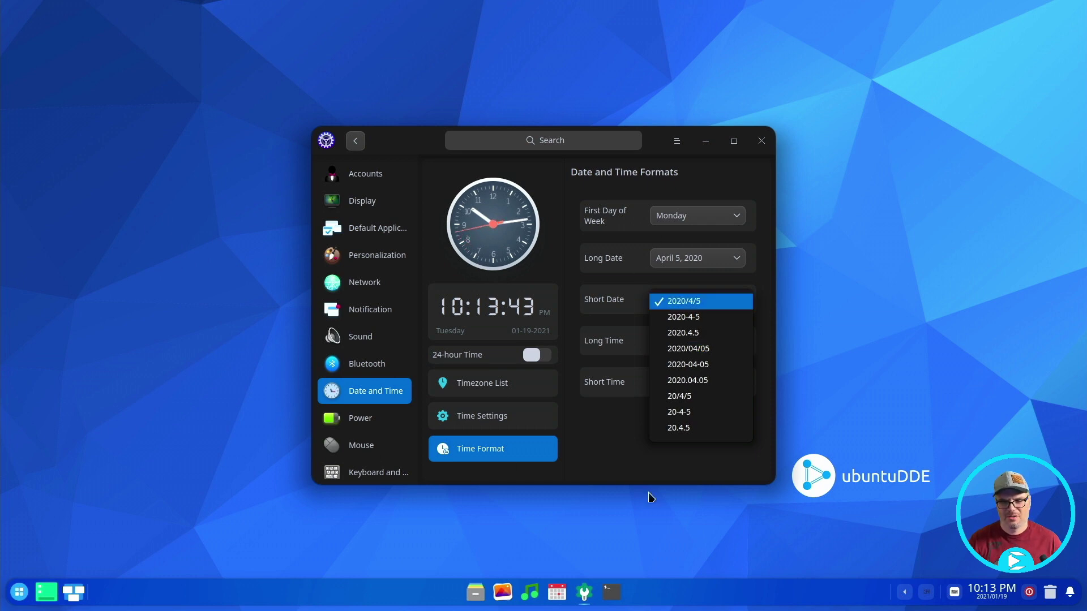
- Keep the 2020/4/5 short date format and view the Power and Mouse pages
click(607, 473)
click(382, 425)
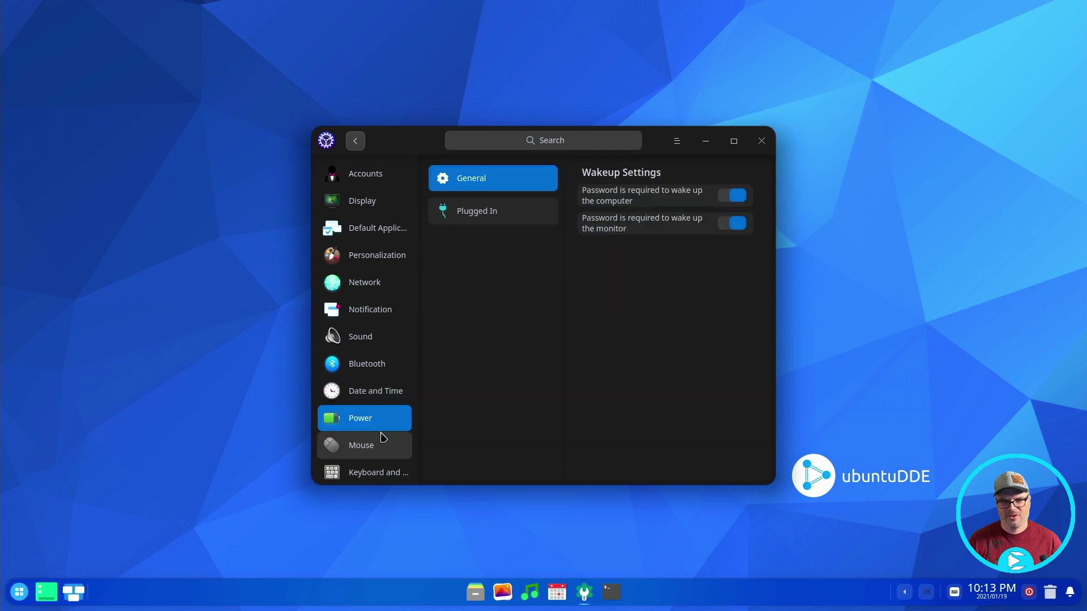
click(370, 446)
scroll(370, 446, down, 2)
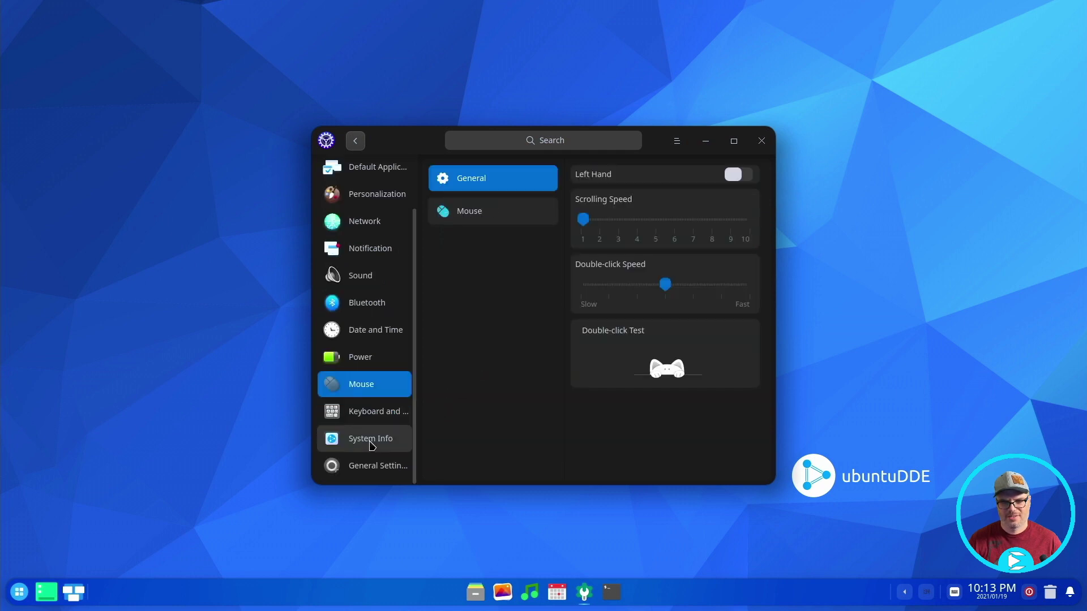
- Browse keyboard shortcuts, General Settings and System Info, then close Control Center
click(377, 419)
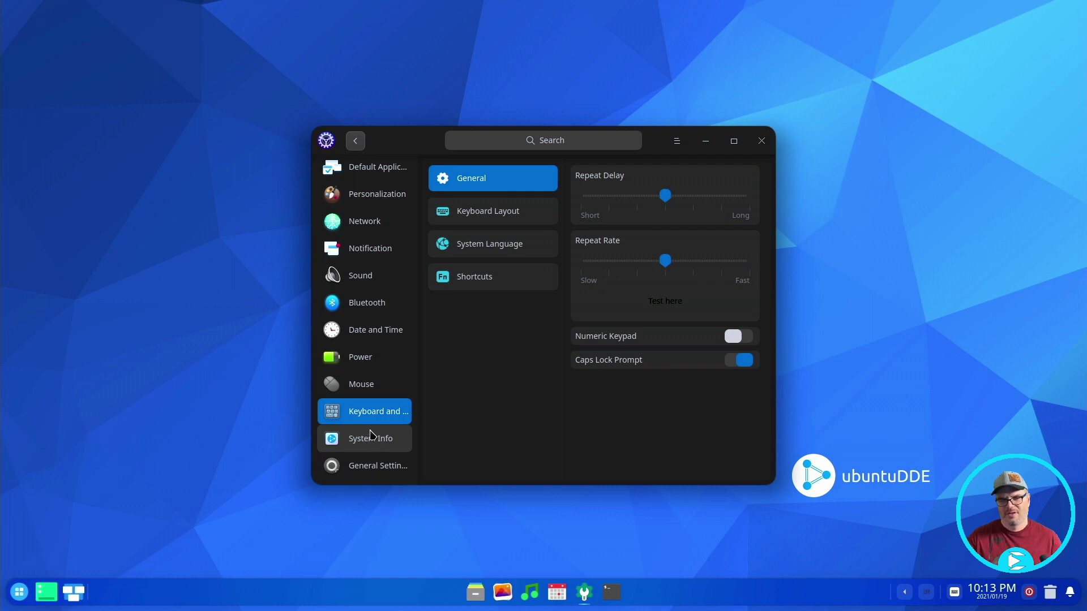
click(546, 270)
scroll(636, 248, down, 5)
scroll(636, 252, down, 10)
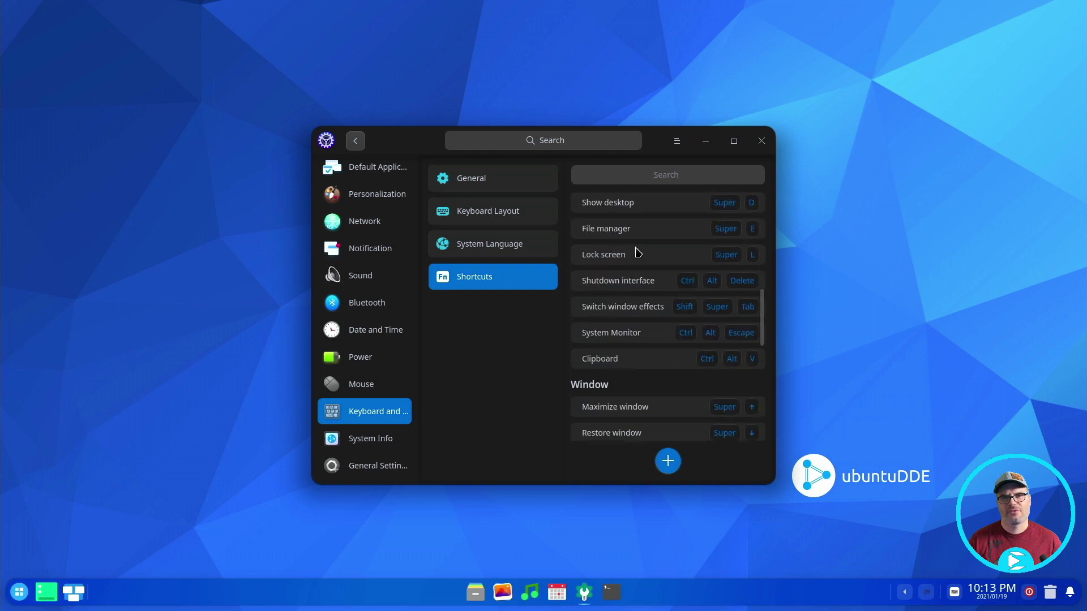
click(351, 475)
key(Up)
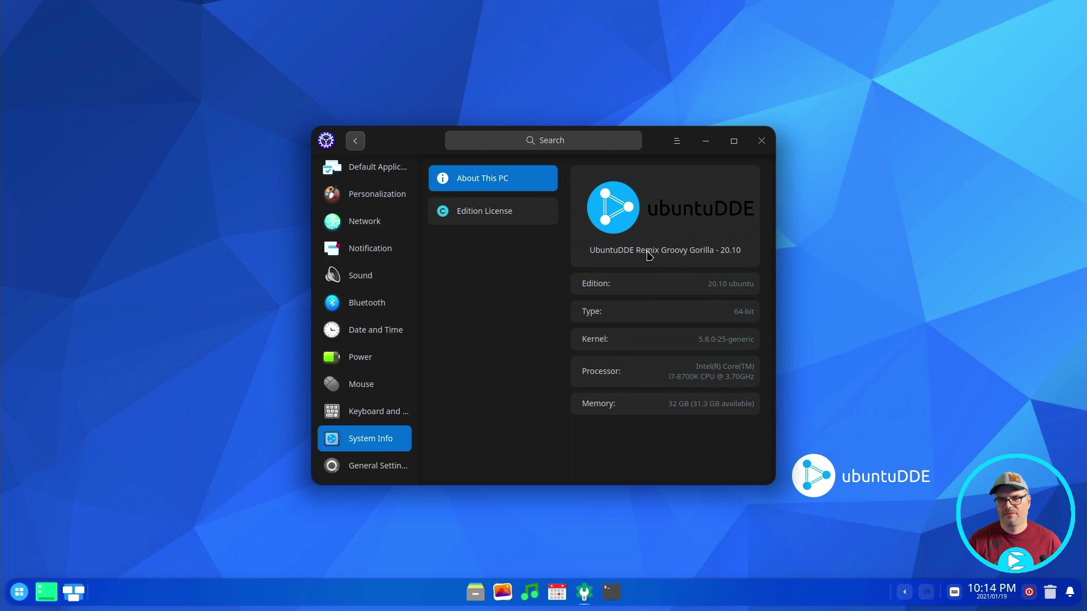
click(763, 142)
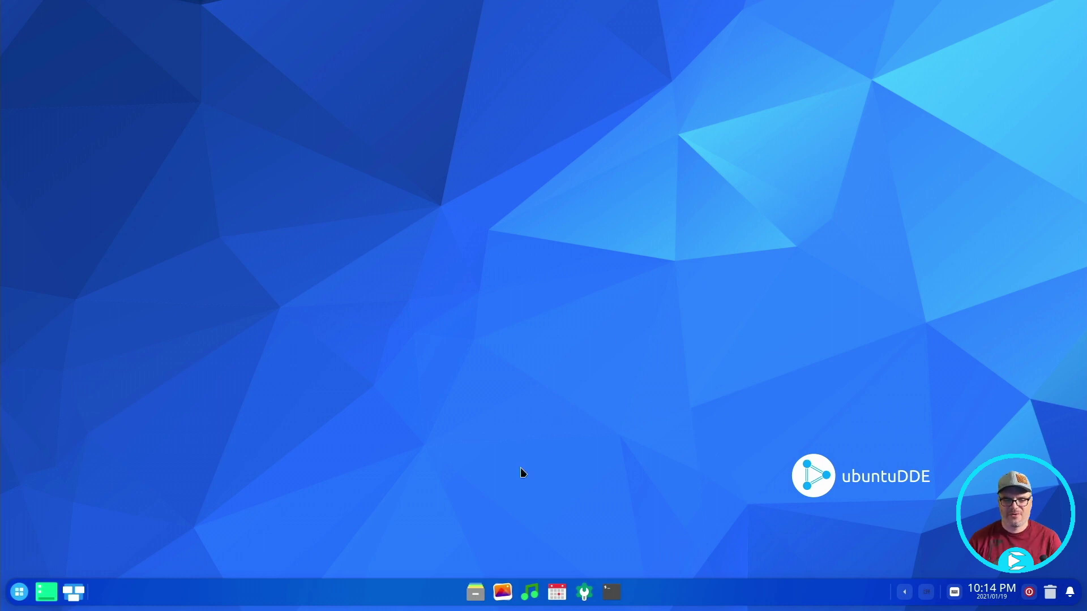
- Open Control Center from the dock, apply the bloom-dark icon theme in Personalization, then close it
click(593, 593)
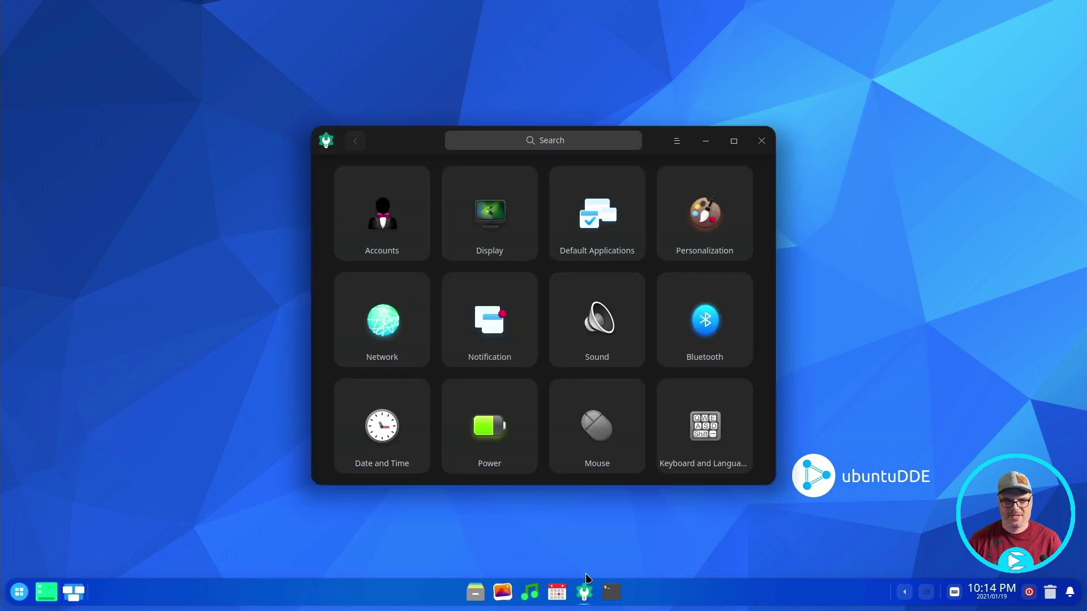
click(479, 205)
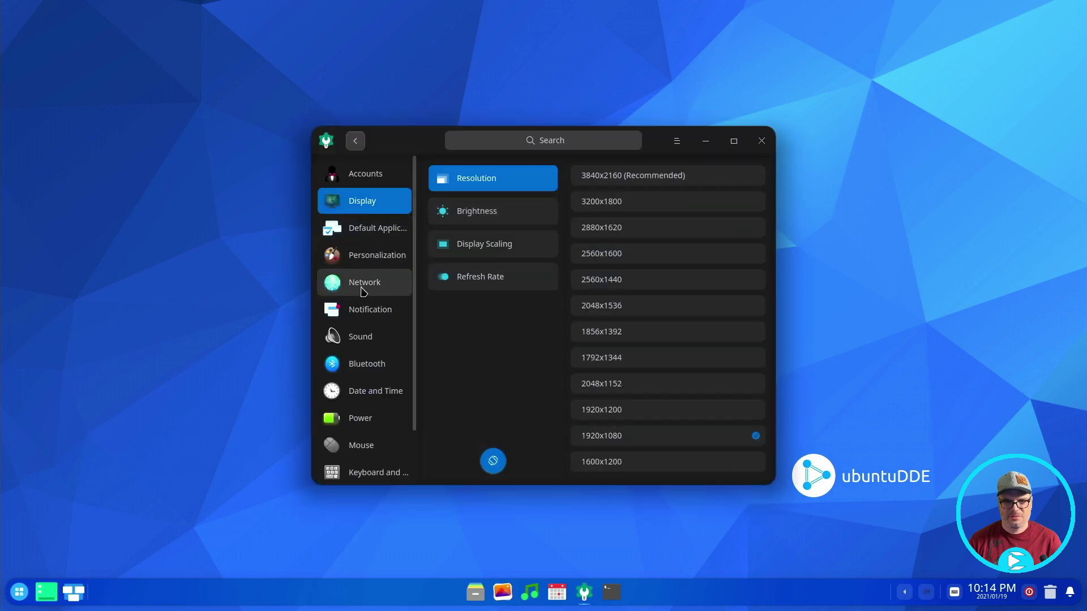
click(372, 256)
click(498, 218)
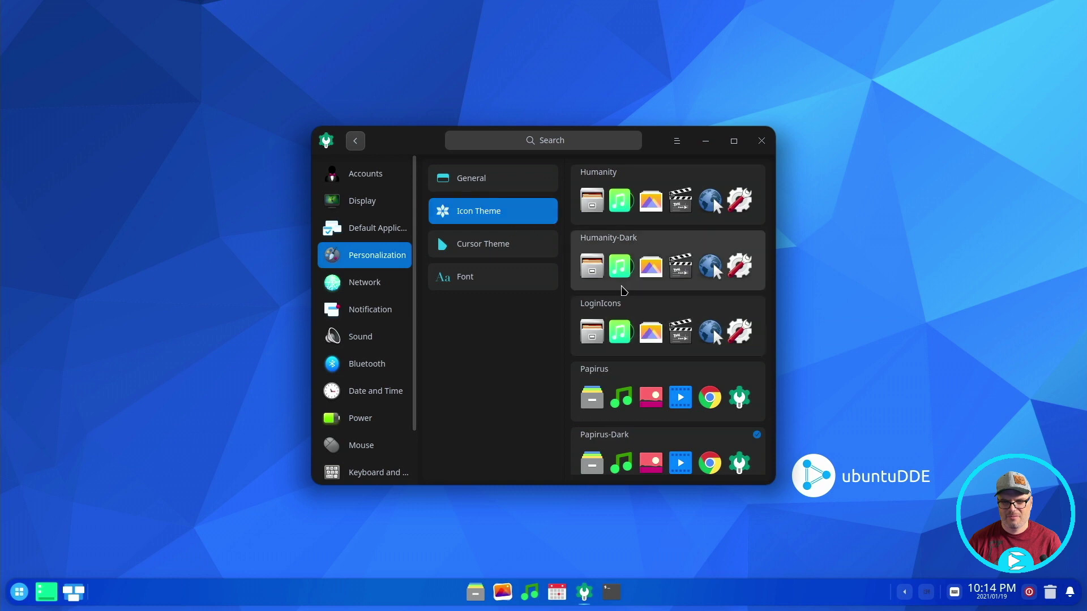
scroll(643, 261, down, 5)
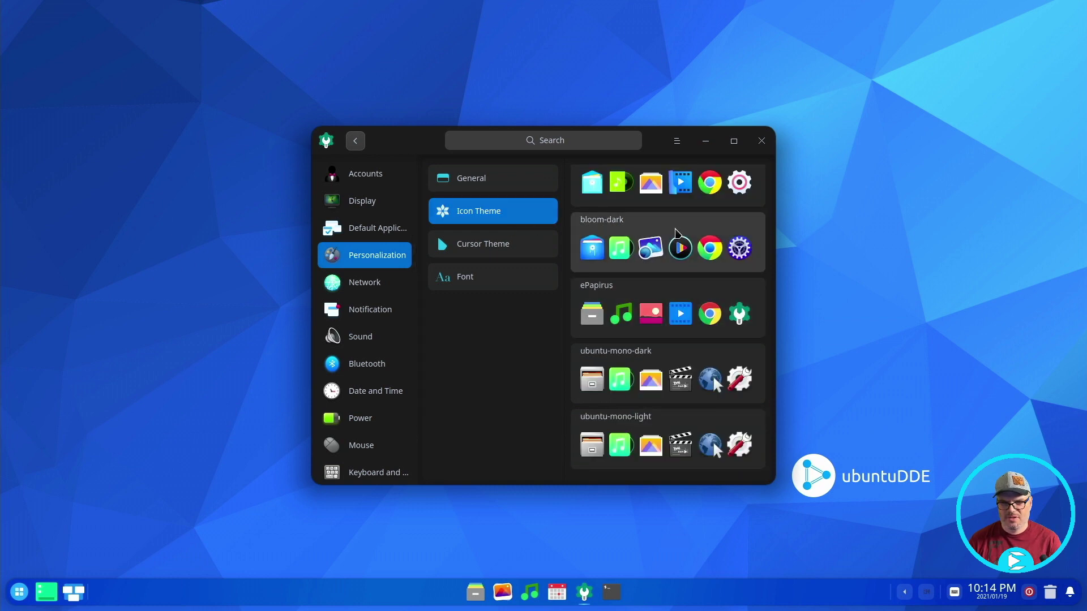
click(674, 229)
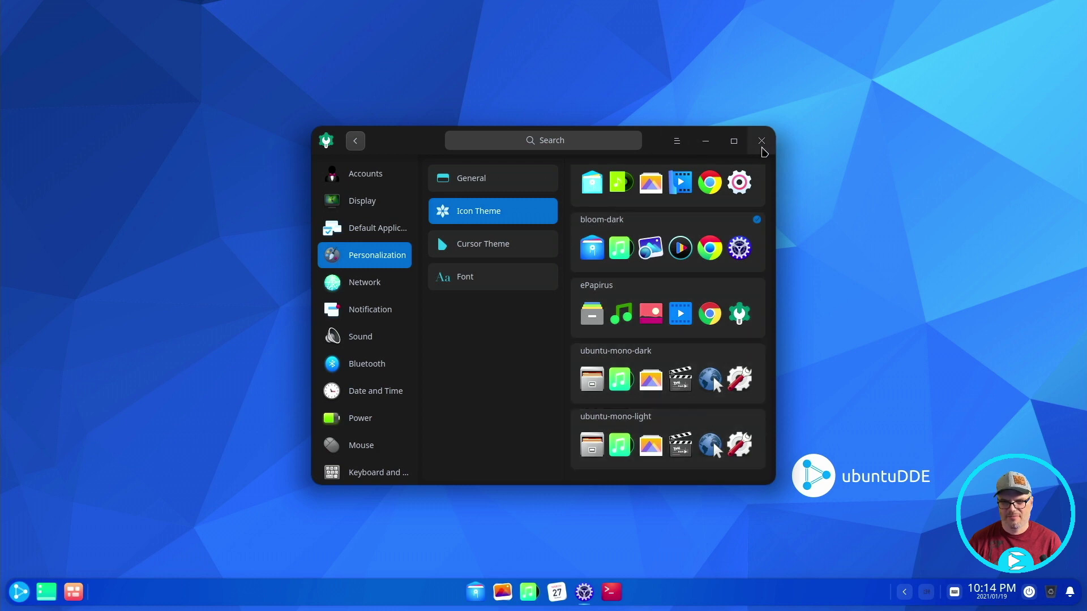
click(762, 148)
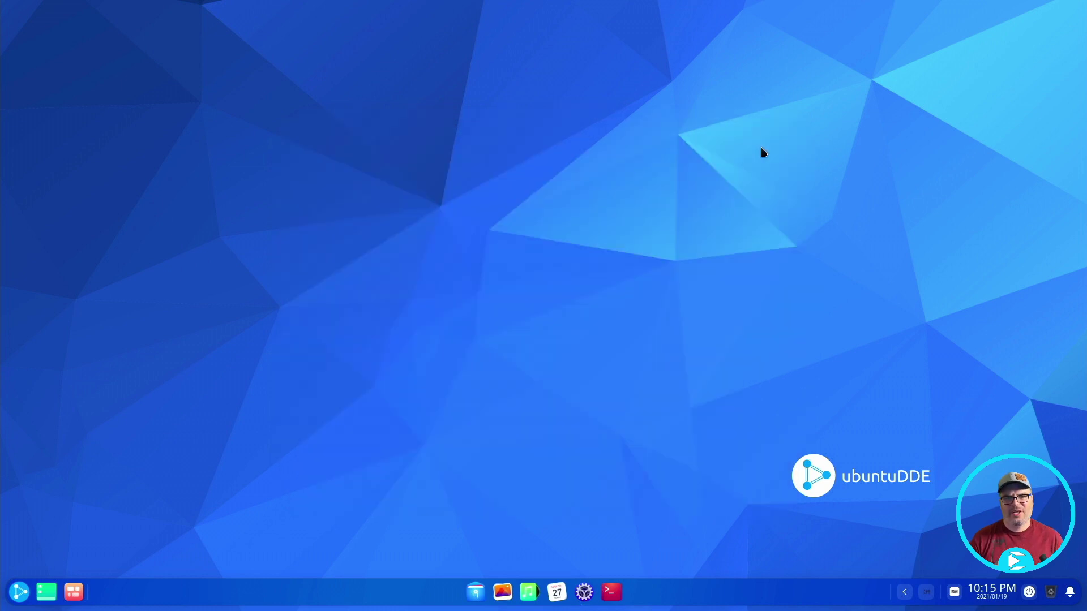
- Open the File Manager and browse the Home, Desktop, Videos, Music and Pictures folders
click(476, 596)
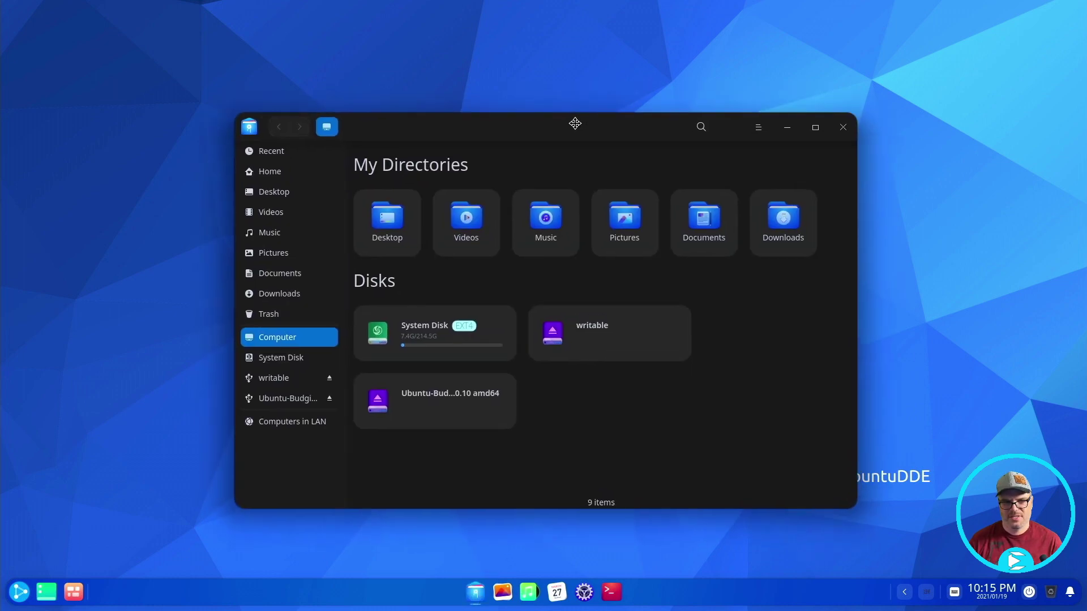
drag(573, 118, 572, 117)
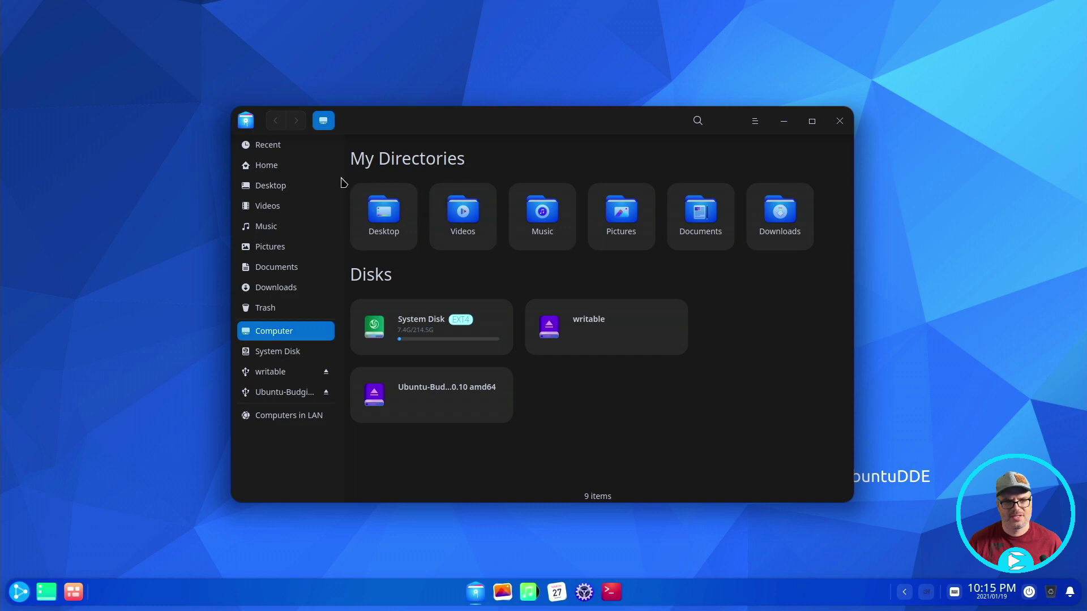
click(291, 165)
click(293, 185)
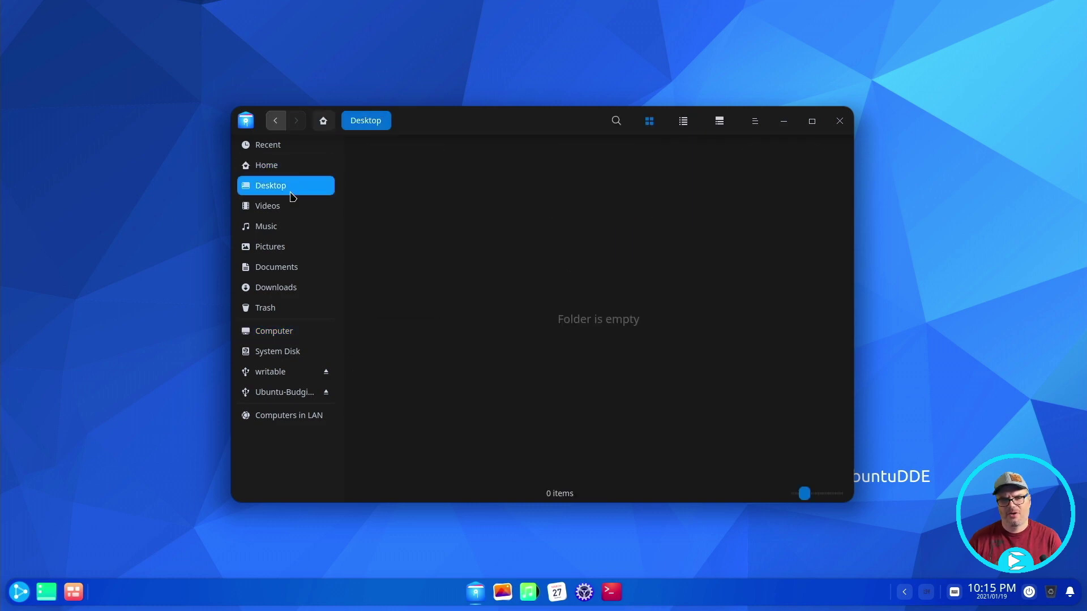
click(286, 207)
click(272, 227)
click(275, 247)
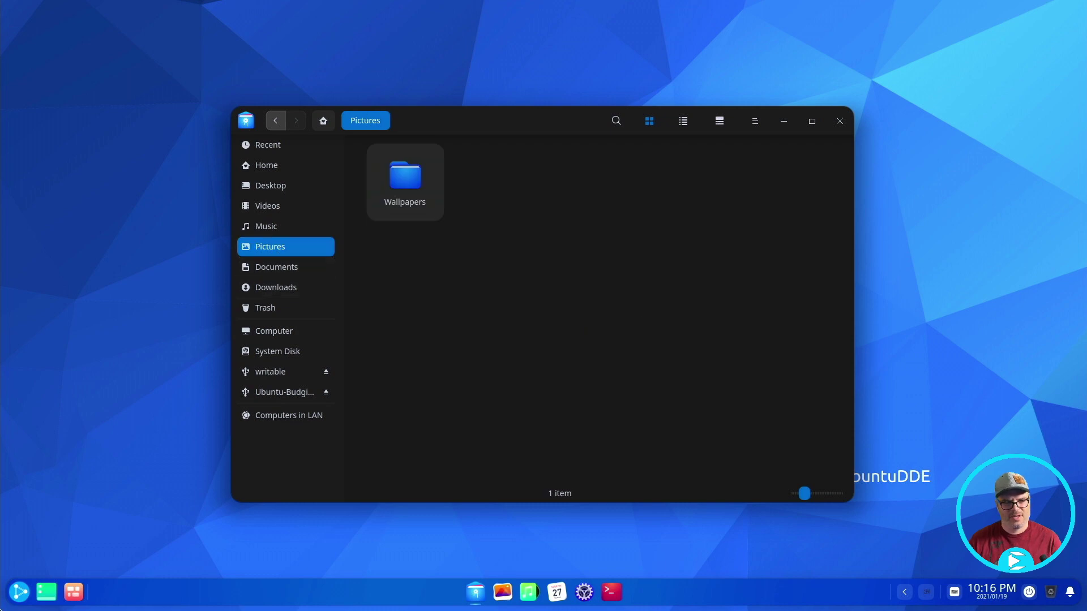
- Open and dismiss the launcher, then return to the Computer overview
click(18, 591)
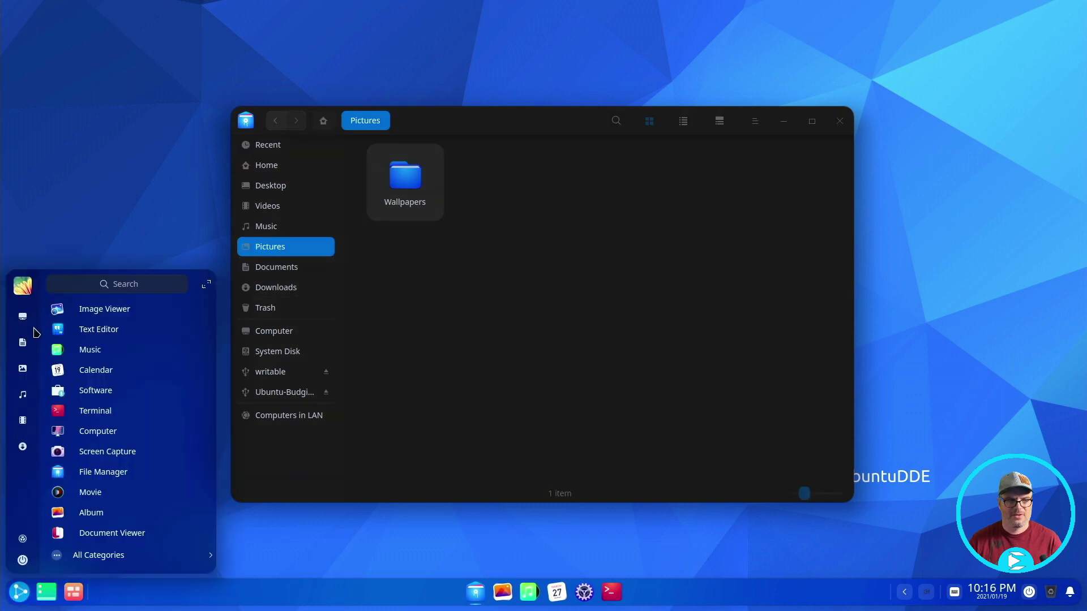
click(680, 351)
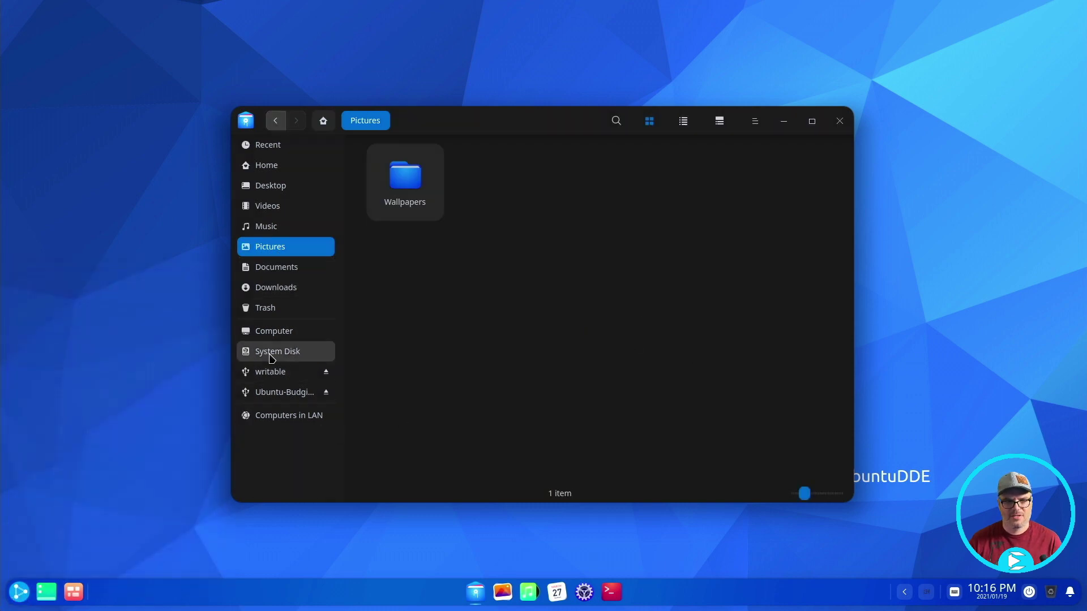
click(279, 335)
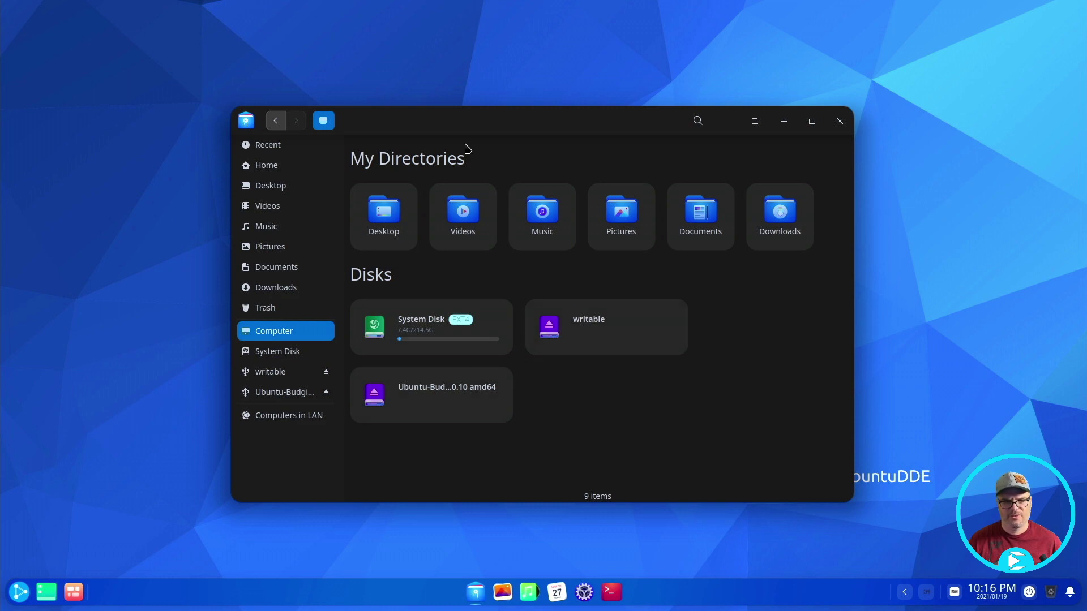
- Mount the smb://192.168.1.9 share from the address field, then return to Computer
click(698, 120)
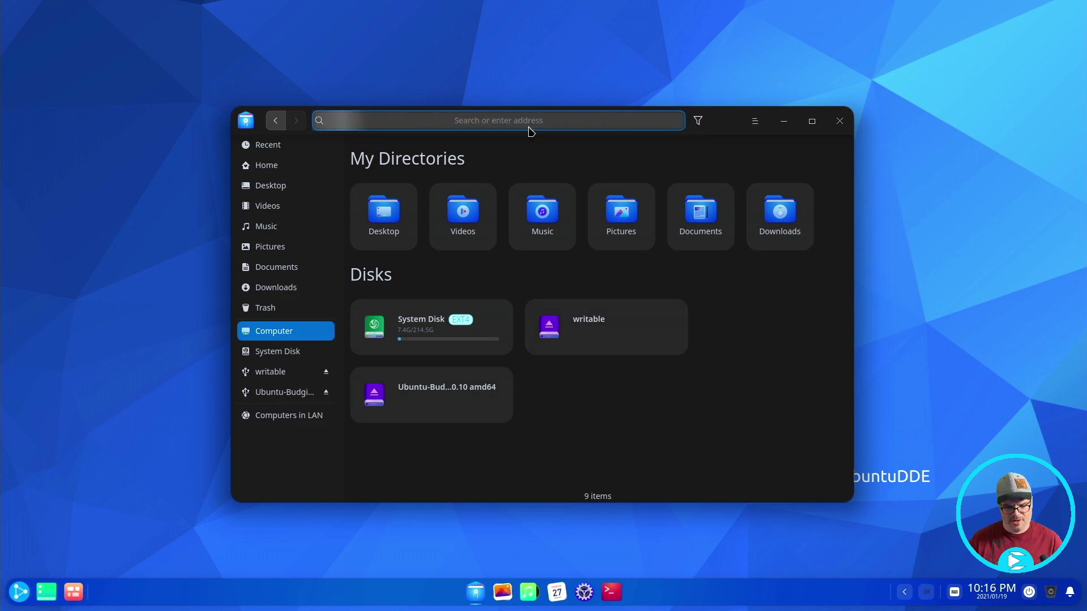
text(smbn)
key(BackSpace)
key(Down)
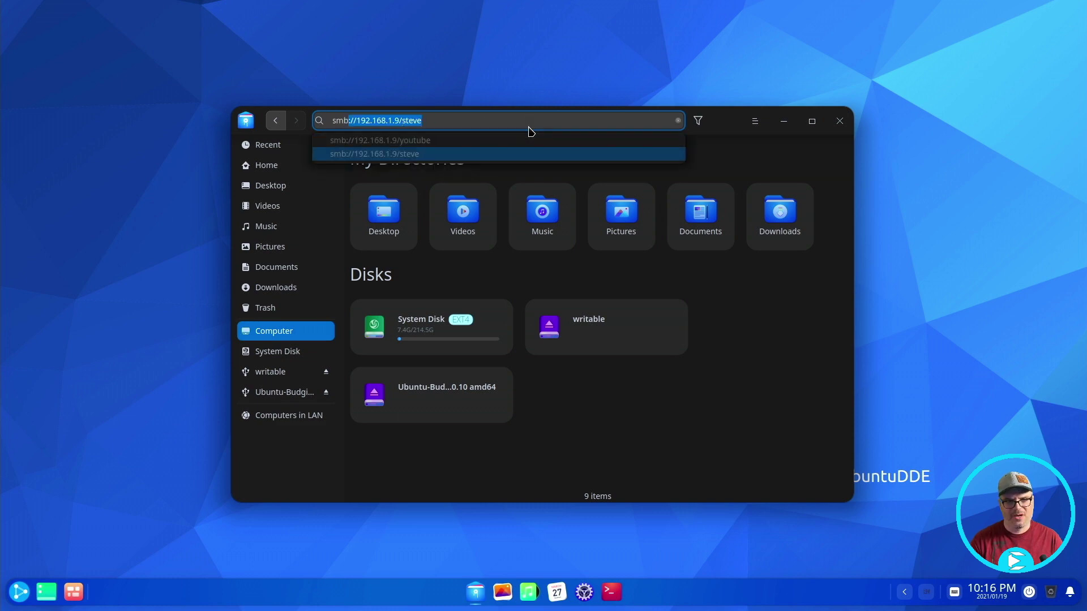
key(Return)
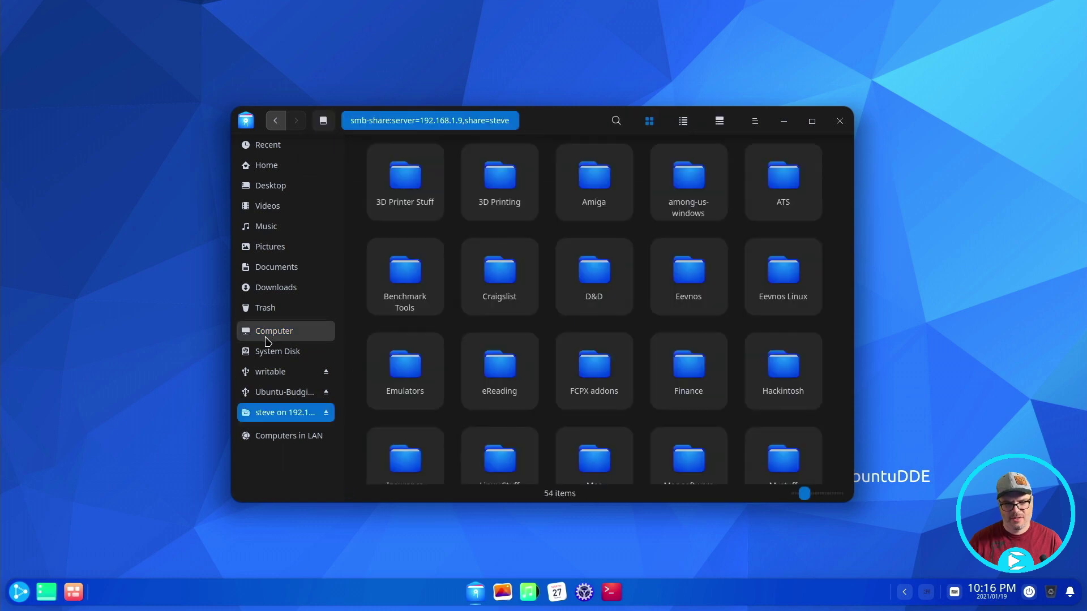
click(268, 339)
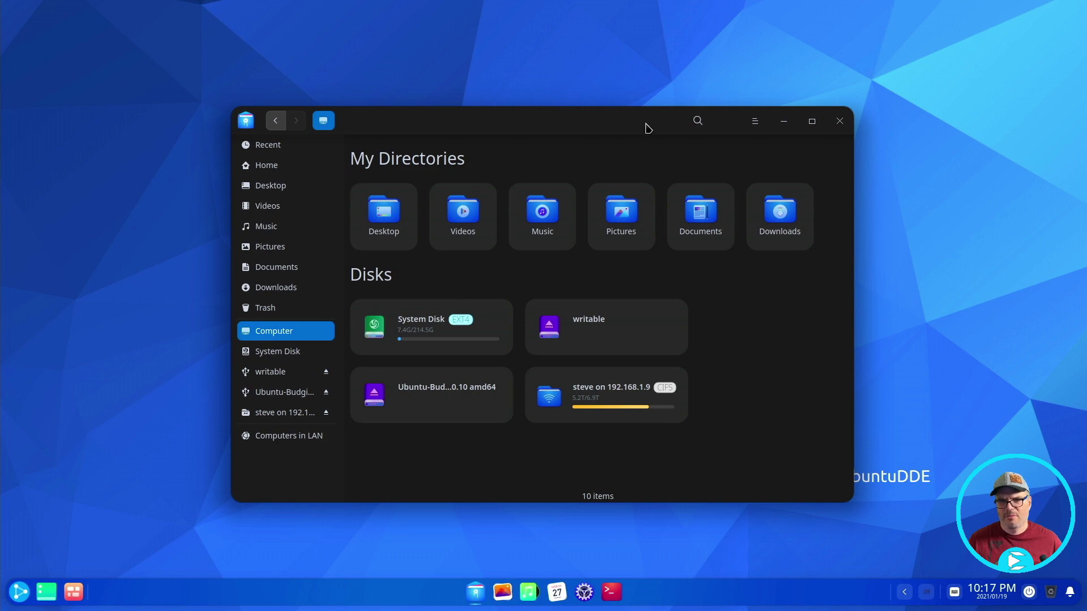
- Open the 192.168.1.9 network share and its Eevnos folder, scrolling through the images
click(698, 121)
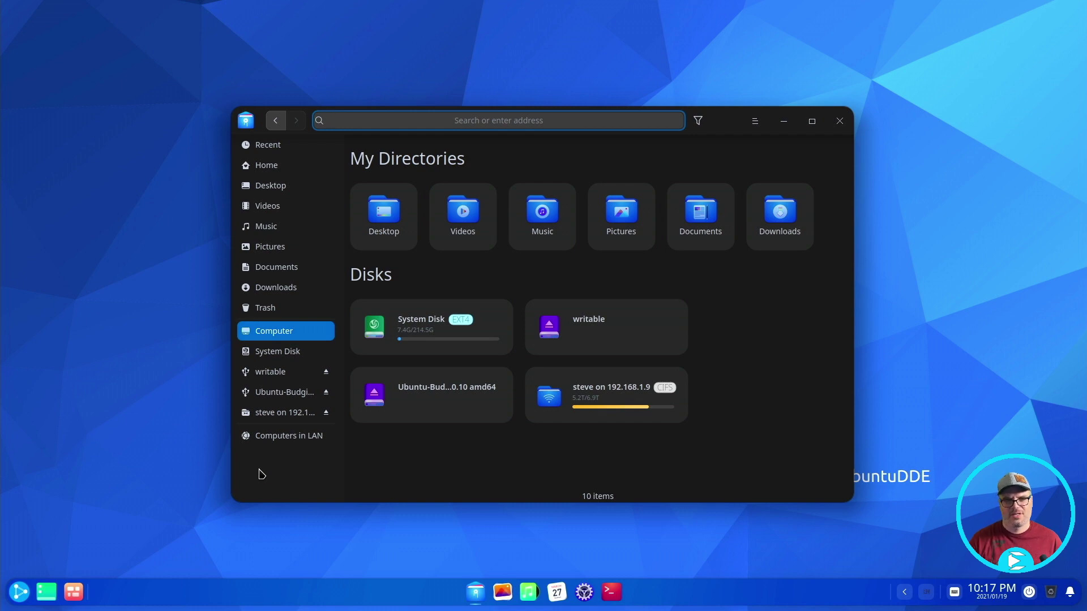
key(Escape)
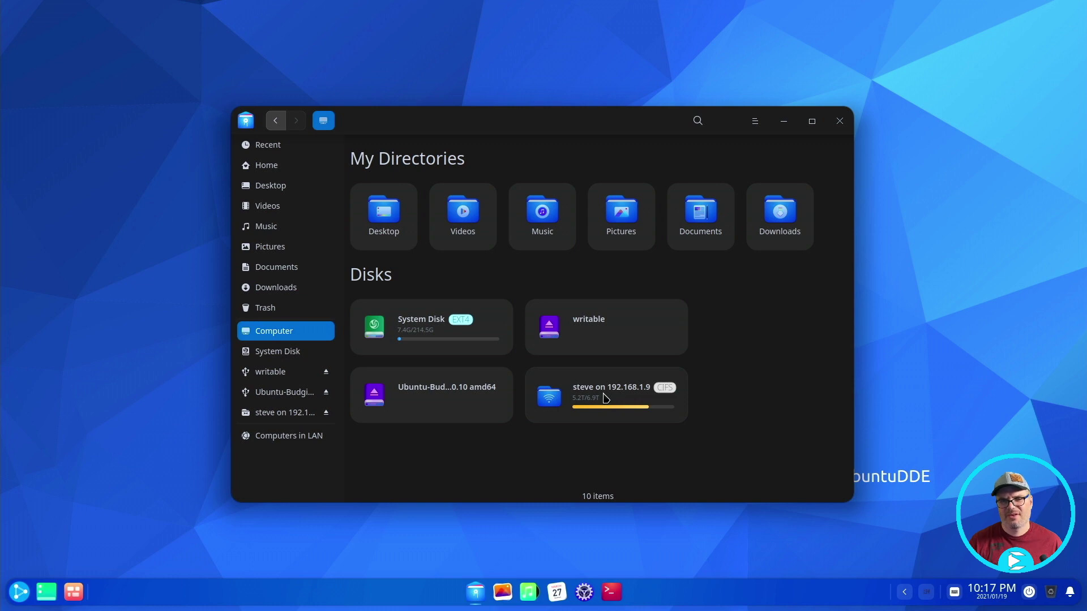
click(605, 398)
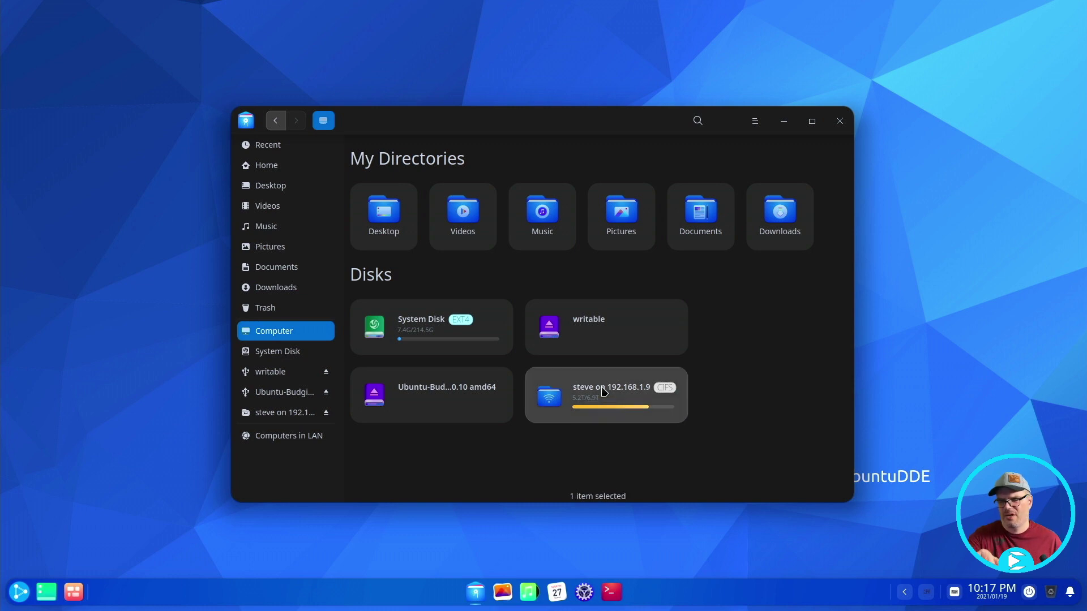
double_click(603, 391)
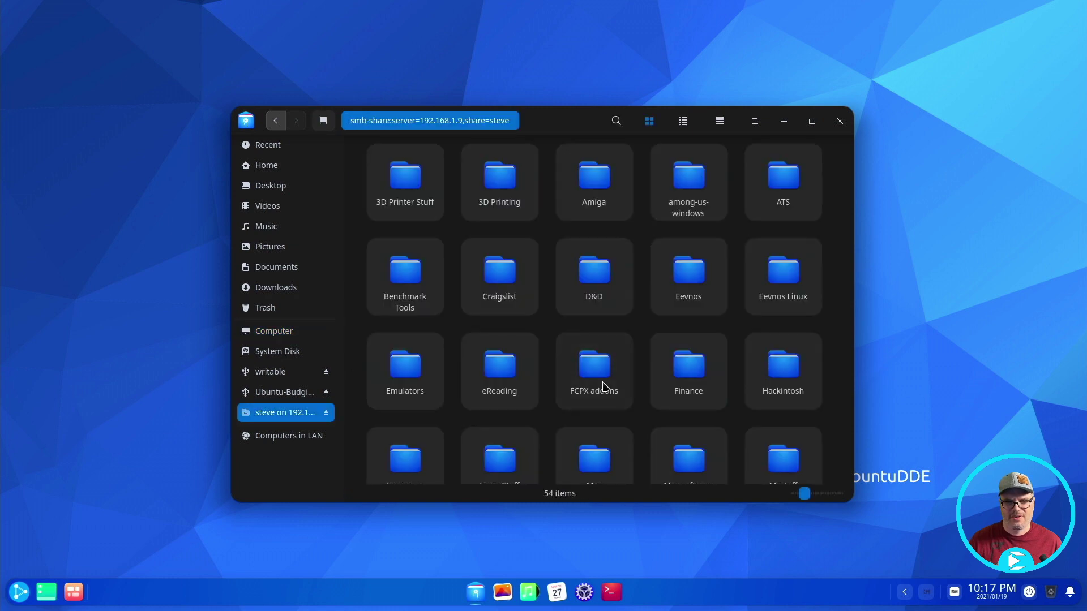
double_click(703, 287)
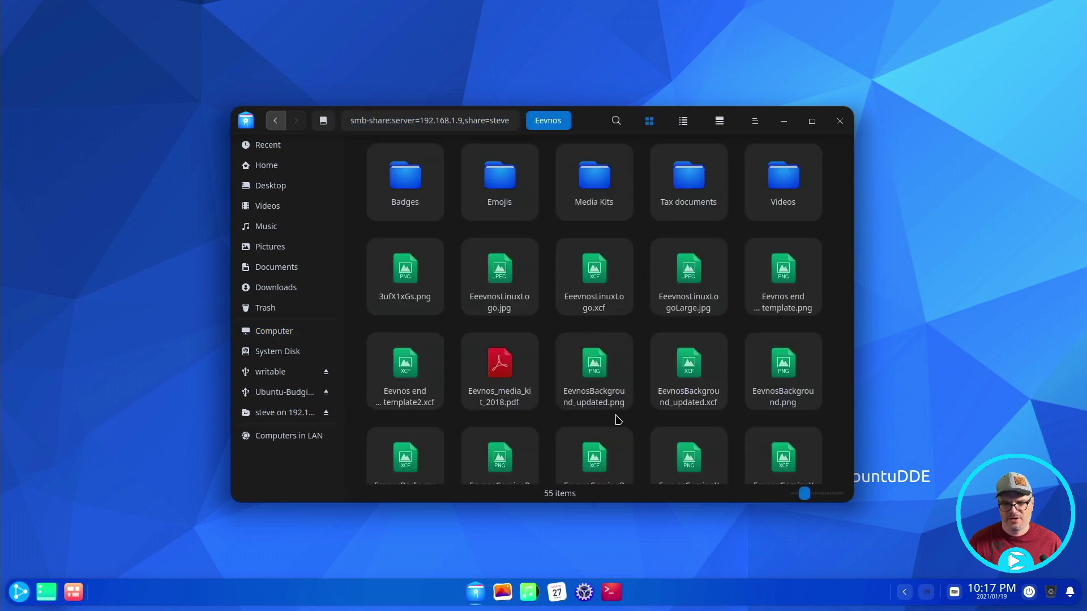
scroll(786, 421, down, 2)
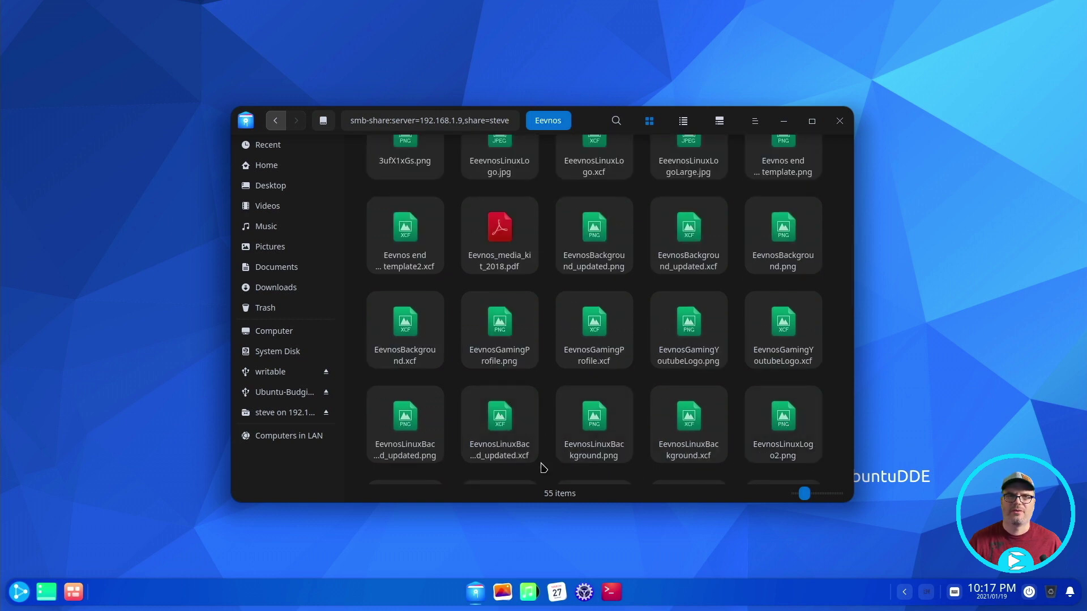
- Review the Preview section of File Manager settings, then go to the Home folder
click(753, 127)
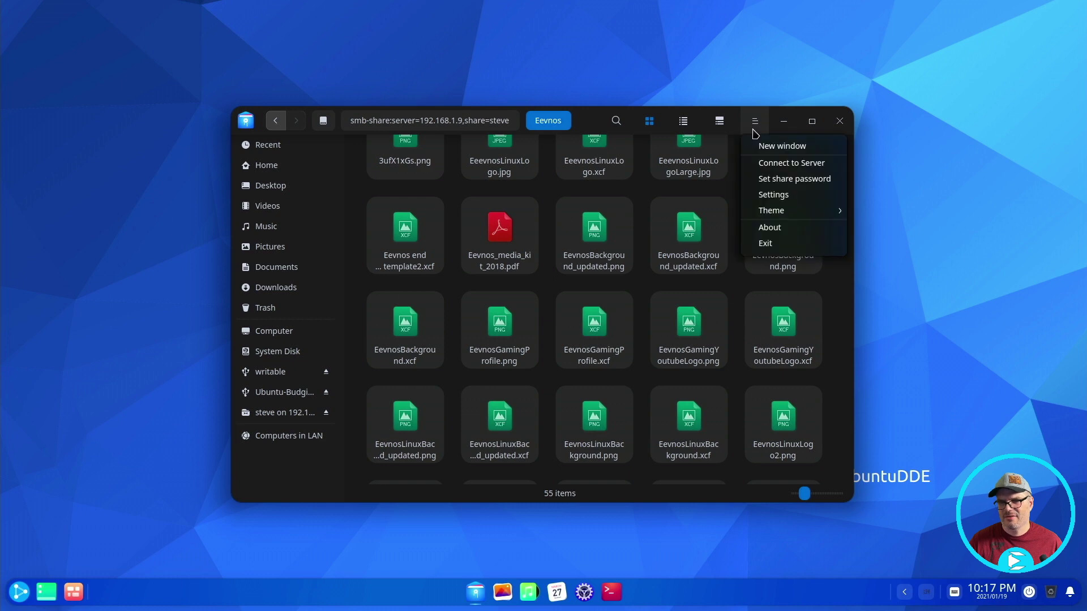
click(773, 195)
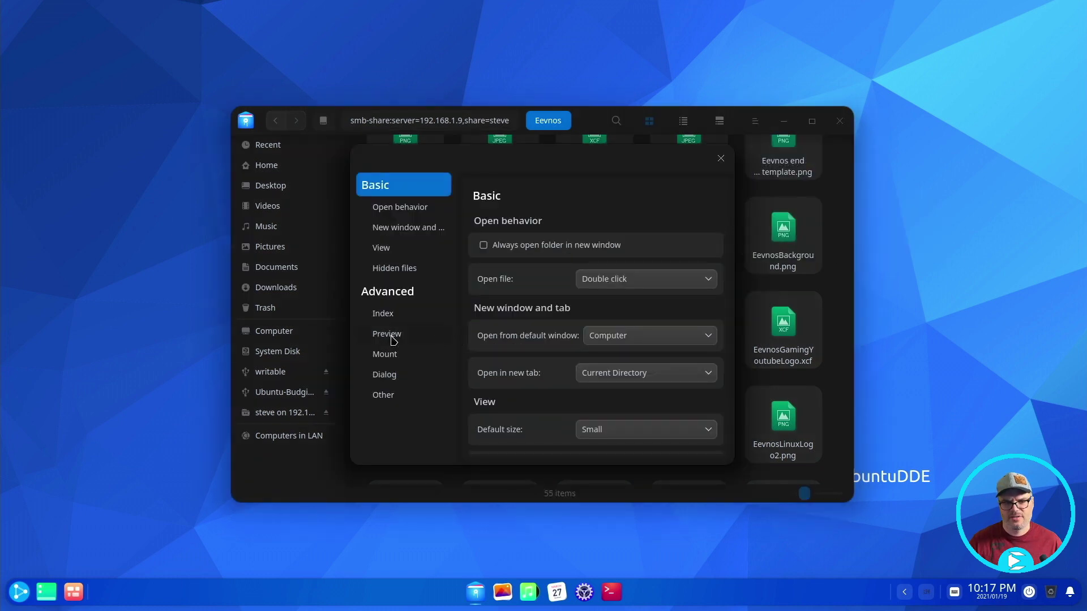
click(395, 338)
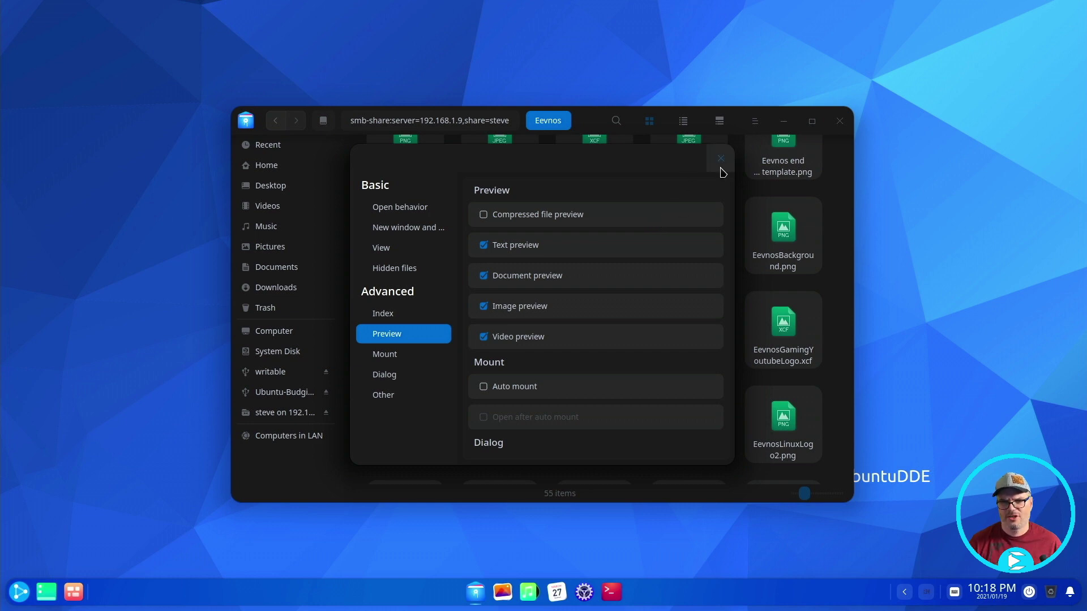
click(721, 168)
click(283, 171)
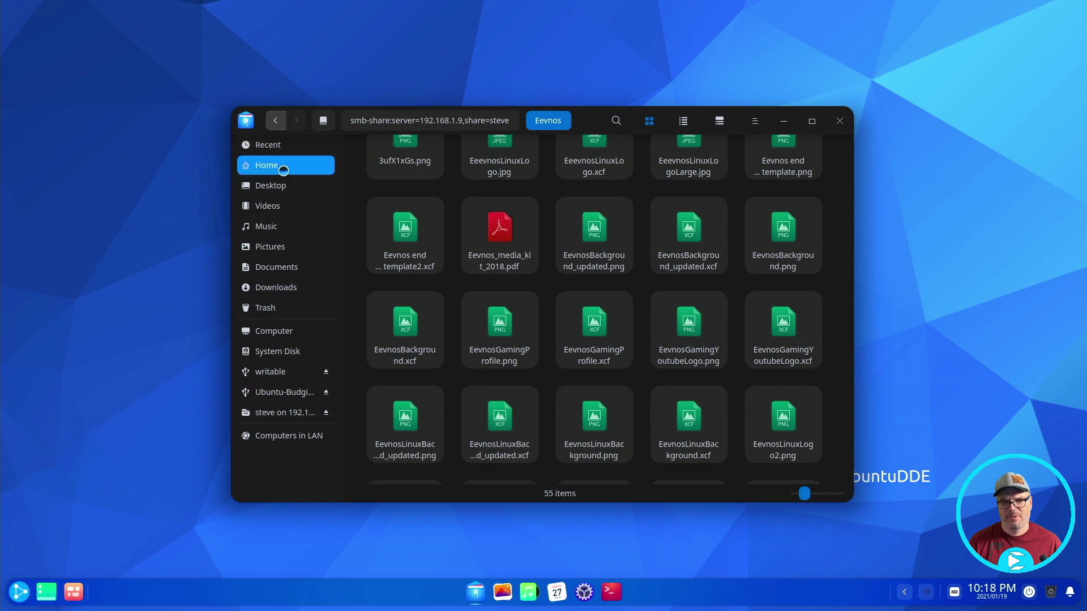
- Try list view and the details panel, then return to icon view with smaller icons
click(681, 123)
click(725, 123)
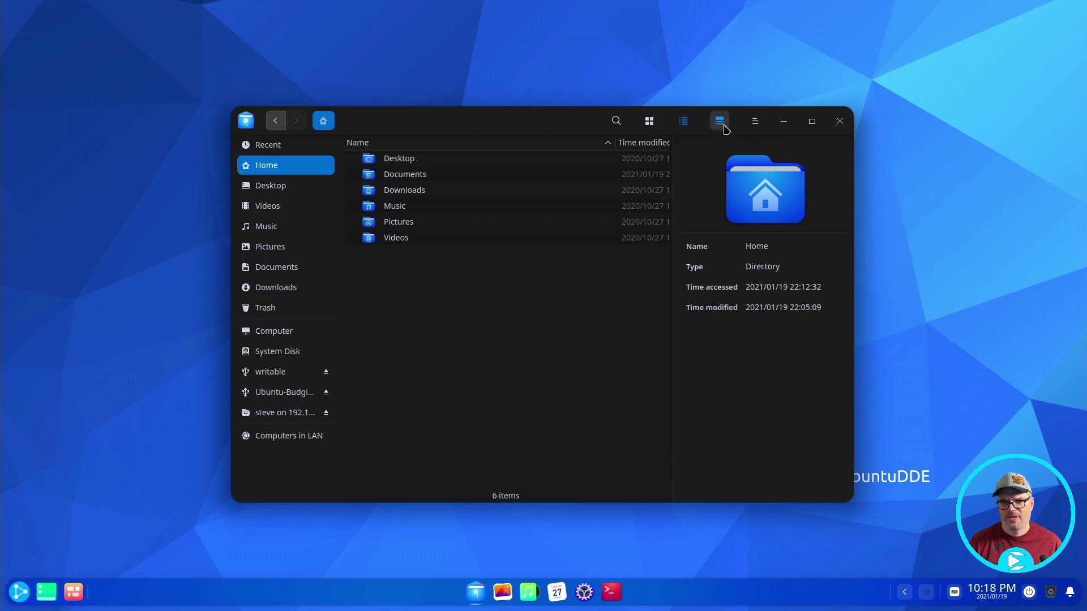
click(649, 120)
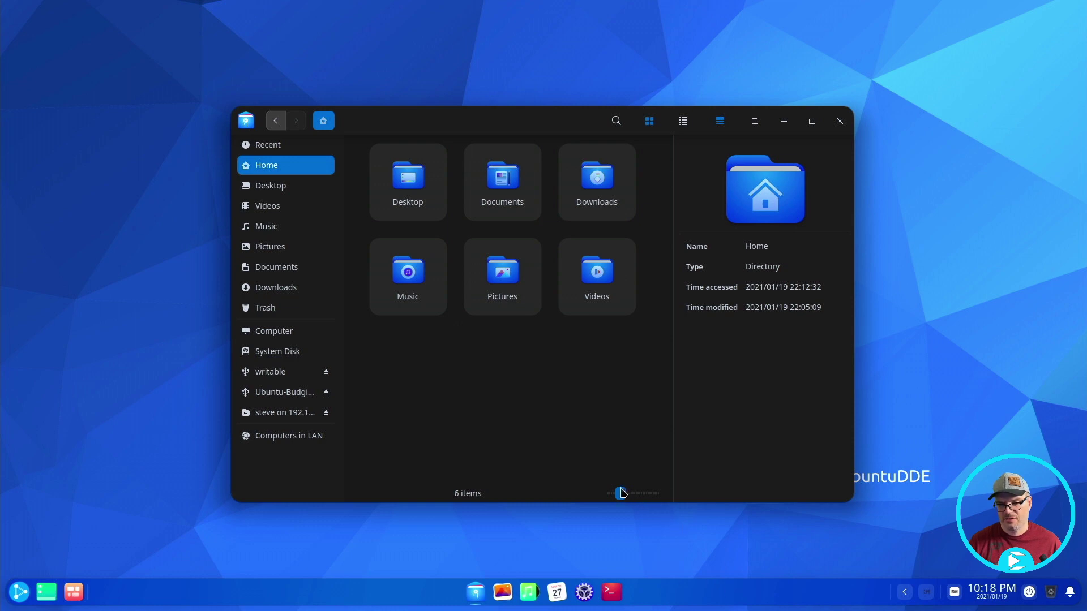
drag(621, 493, 615, 494)
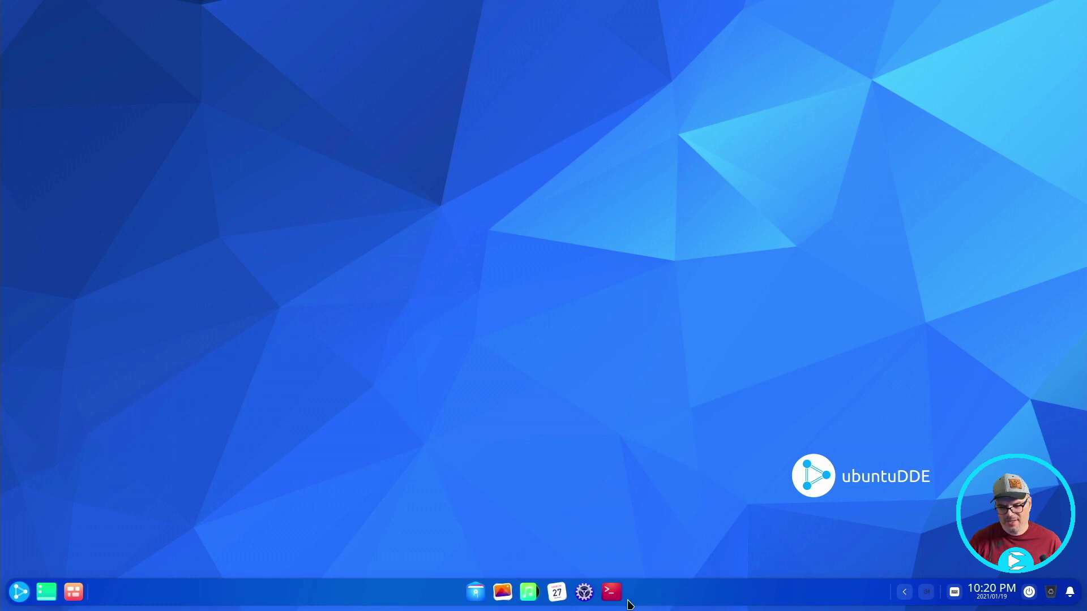
- Launch Terminal with three tabs and run ls in the first tab
click(609, 599)
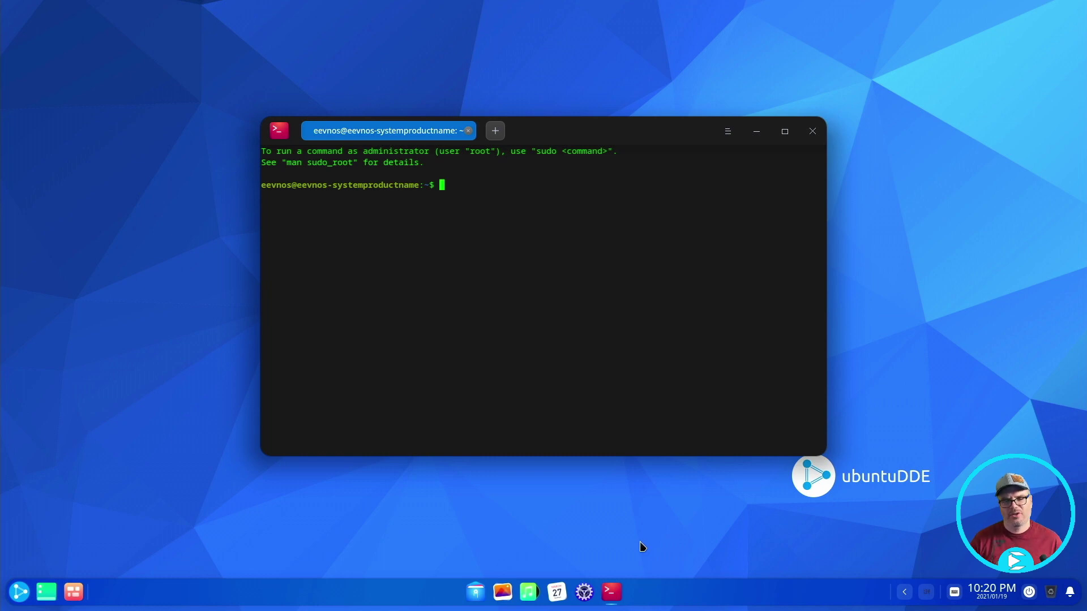
click(501, 135)
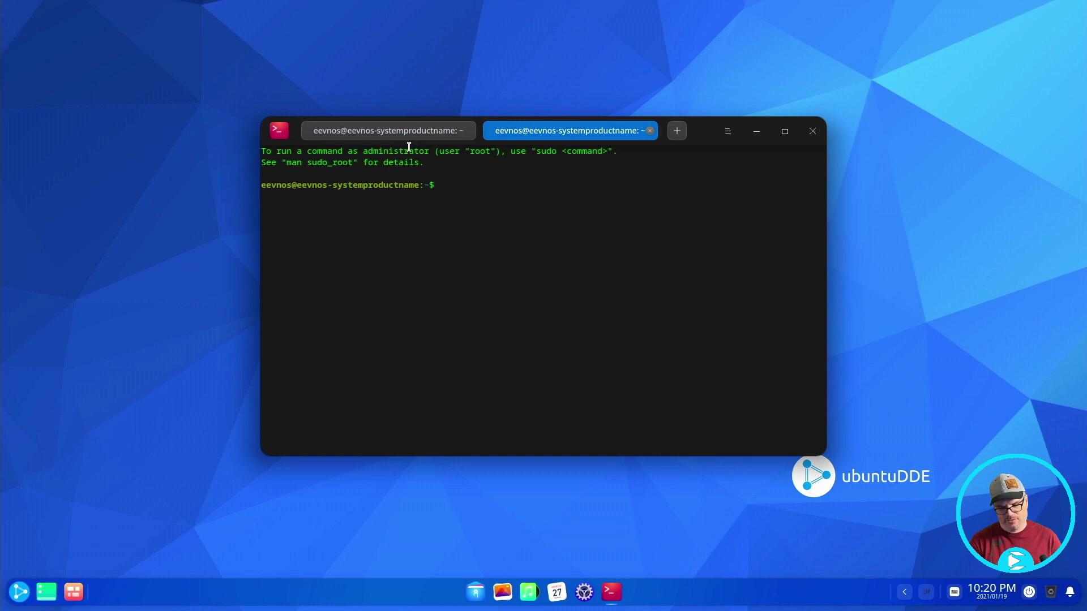
key(ctrl+shift+t)
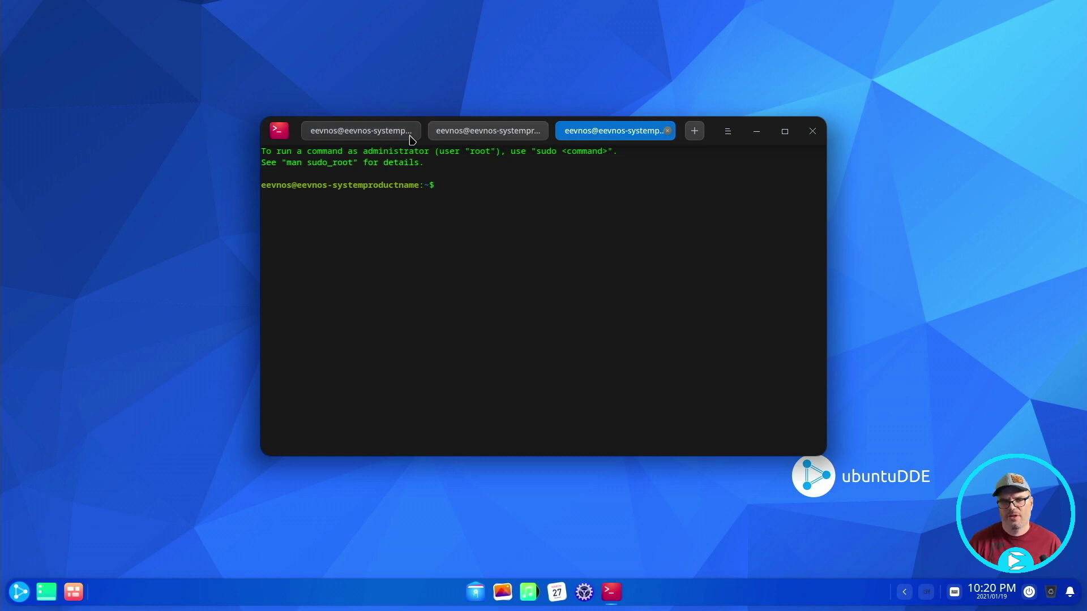
click(409, 135)
text(ls)
key(Return)
- Cycle through the tabs, detach the second into its own window, then close it
click(474, 140)
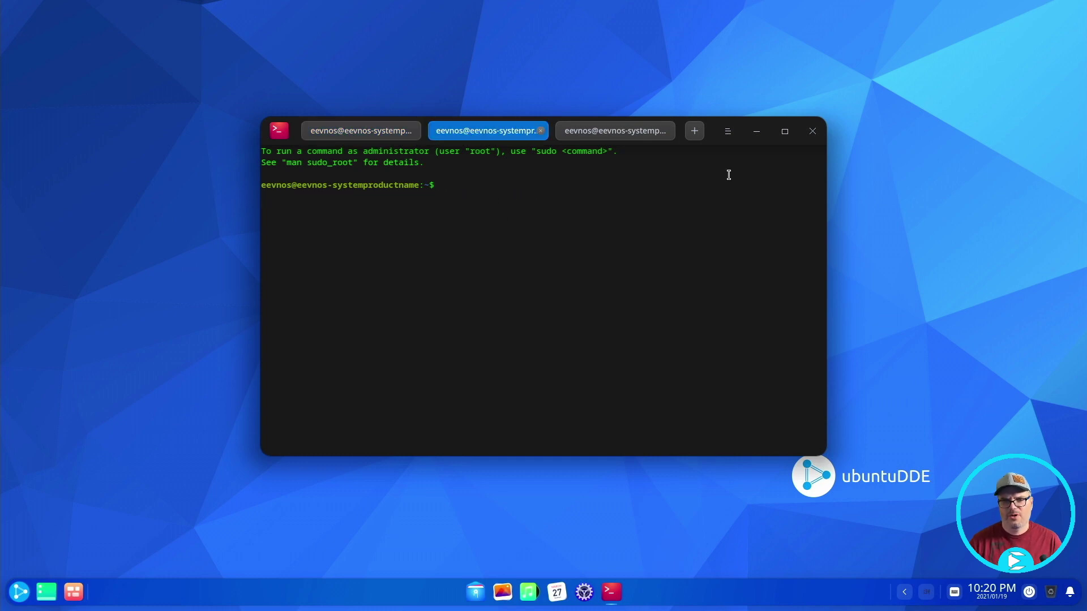
click(578, 135)
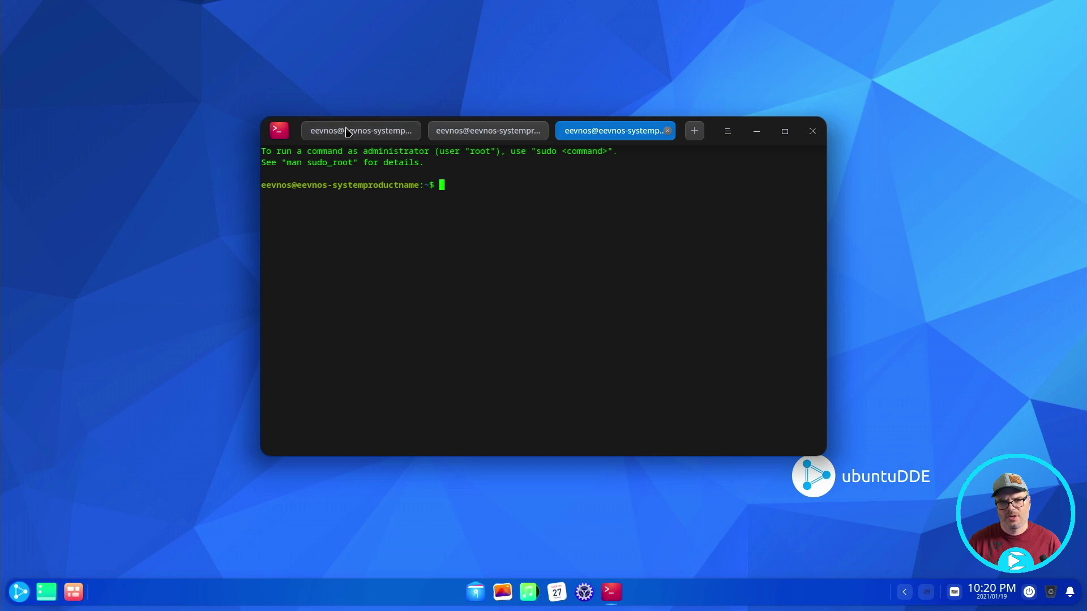
click(362, 131)
click(493, 139)
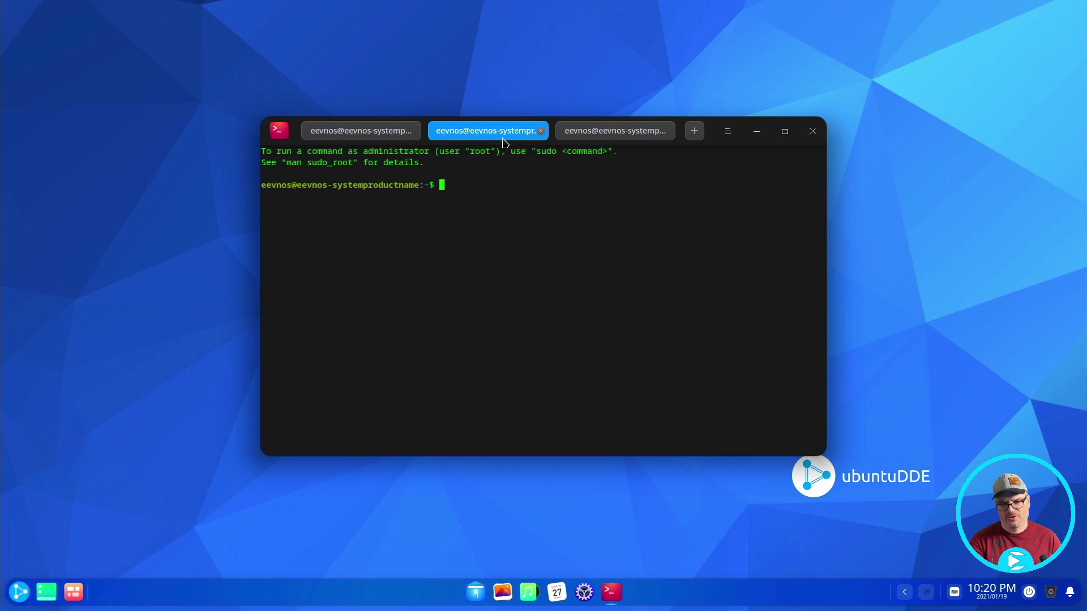
drag(503, 141, 502, 136)
drag(376, 24, 2, 337)
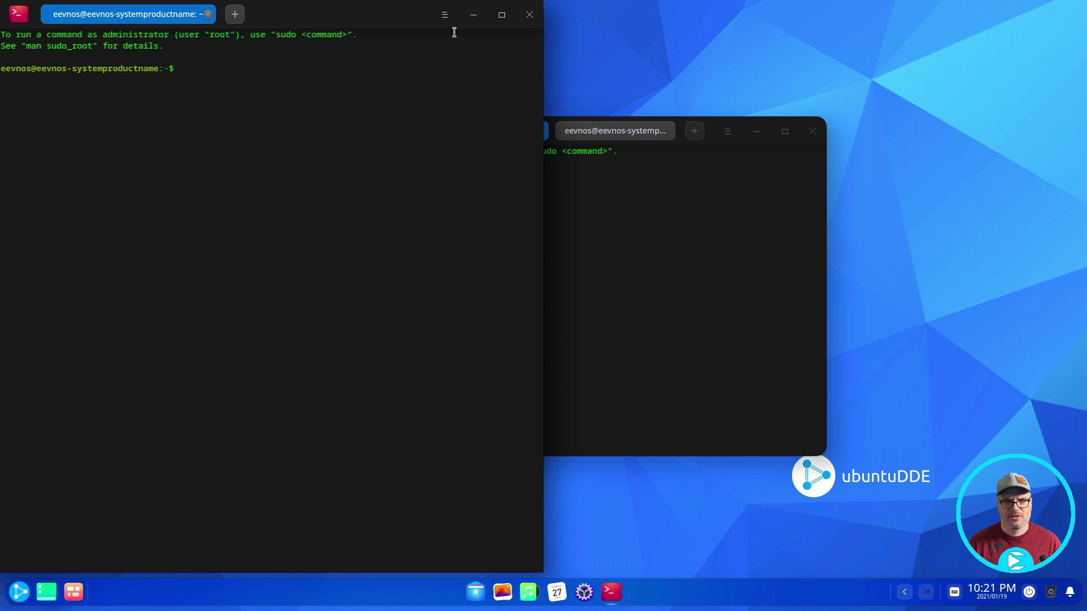
click(531, 21)
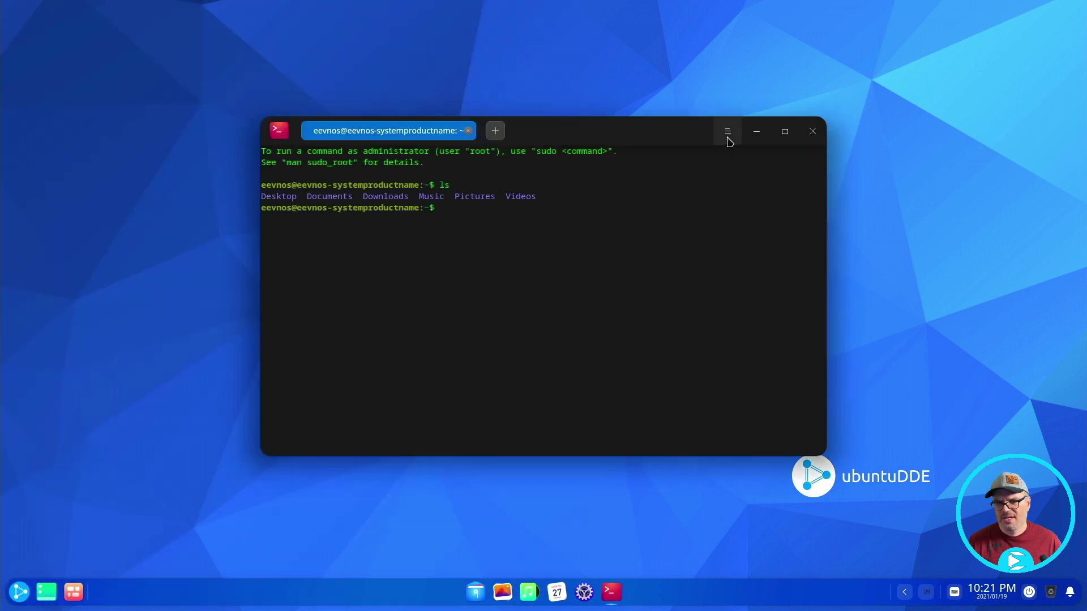
- Look at the terminal's remote server management and cancel adding a new server
click(728, 134)
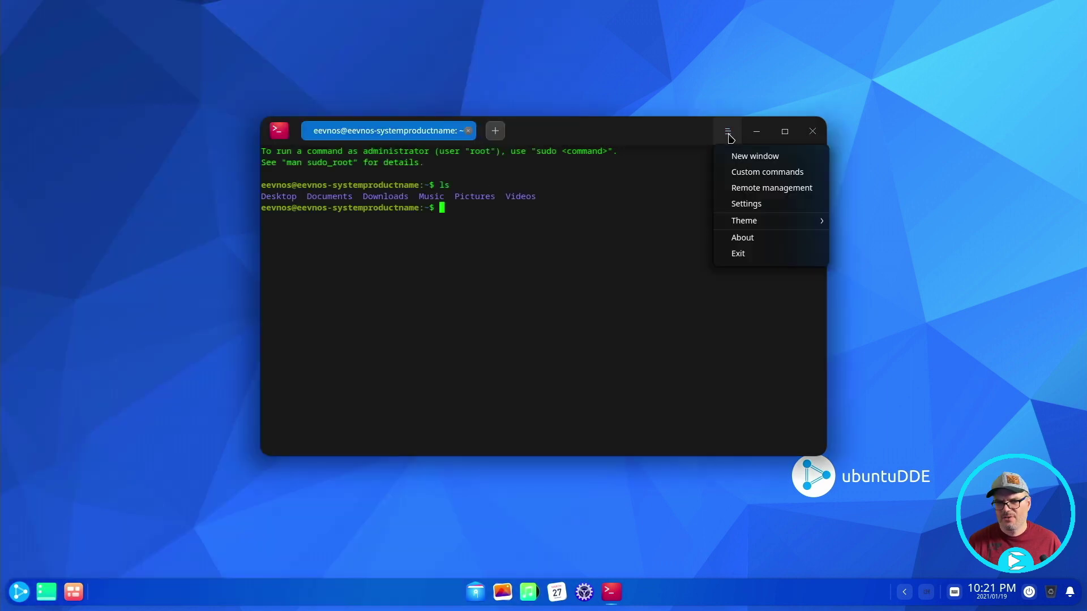
click(769, 190)
click(759, 443)
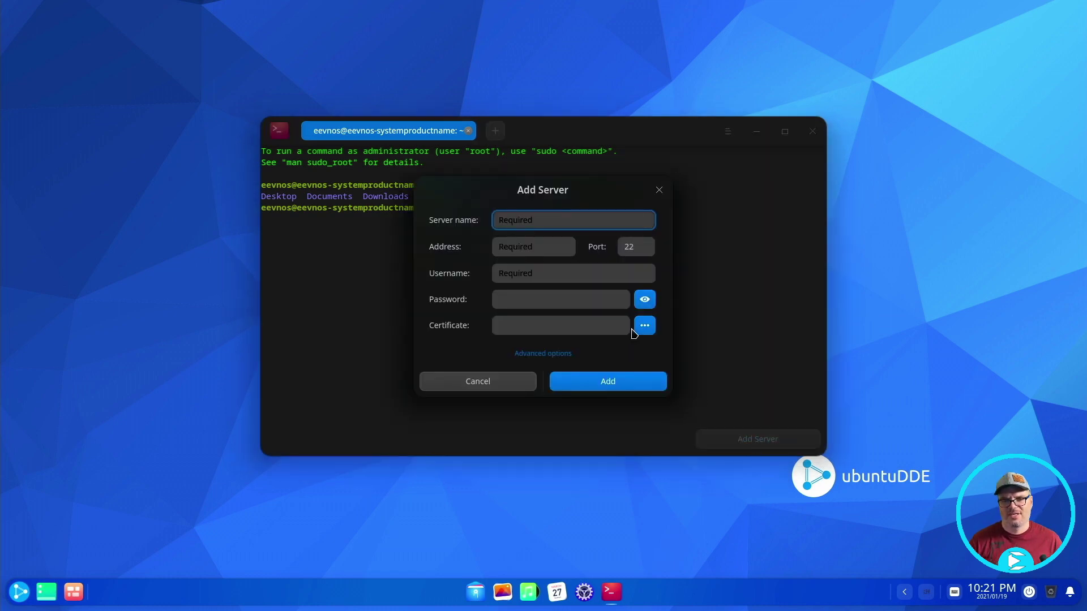
key(Escape)
click(728, 131)
- In terminal settings, lower the Opacity slider to make the background semi-transparent
click(766, 202)
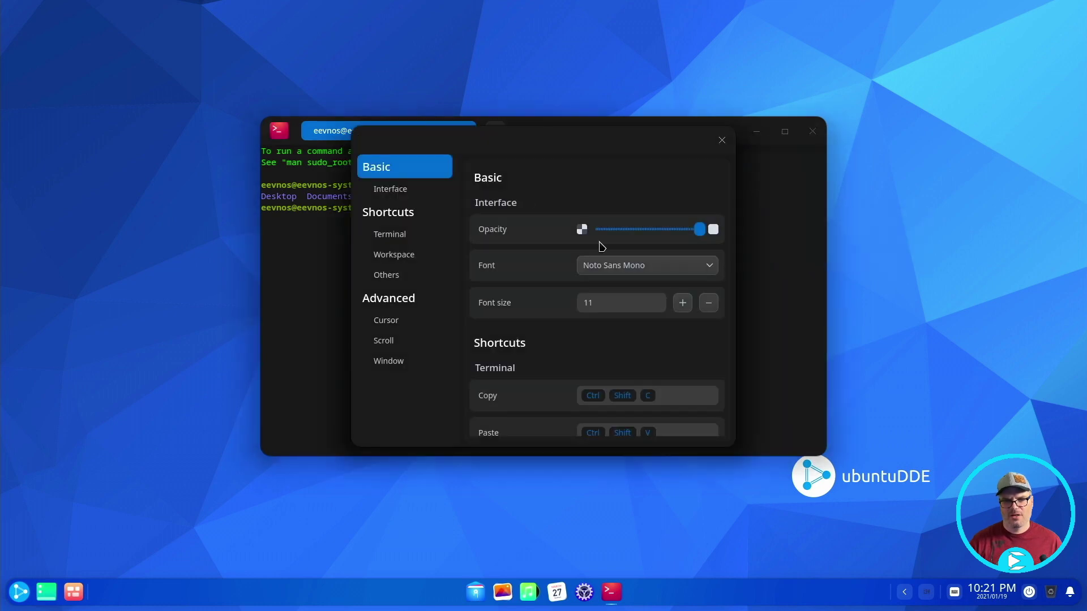
drag(556, 146, 396, 189)
drag(542, 278, 511, 279)
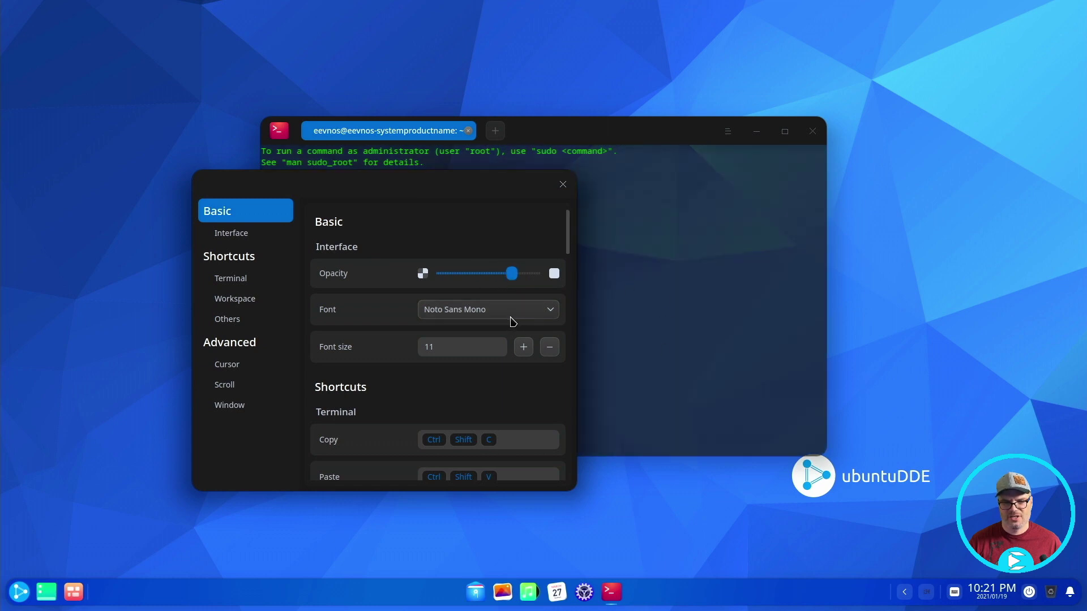
- Browse the cursor, scroll, window, interface and shortcut settings sections, then close Settings
click(228, 367)
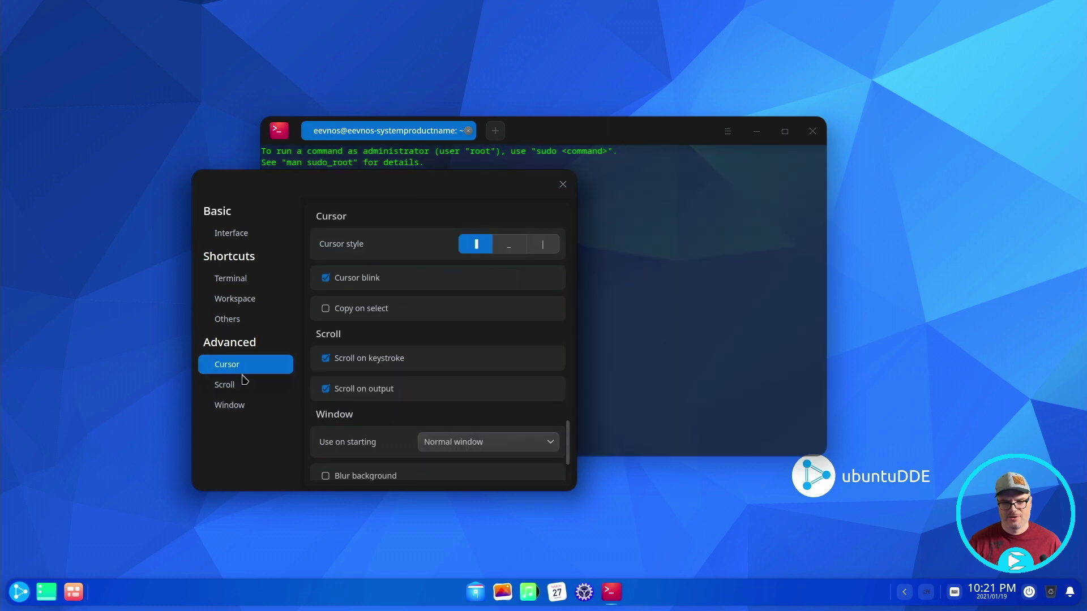
click(244, 384)
click(243, 405)
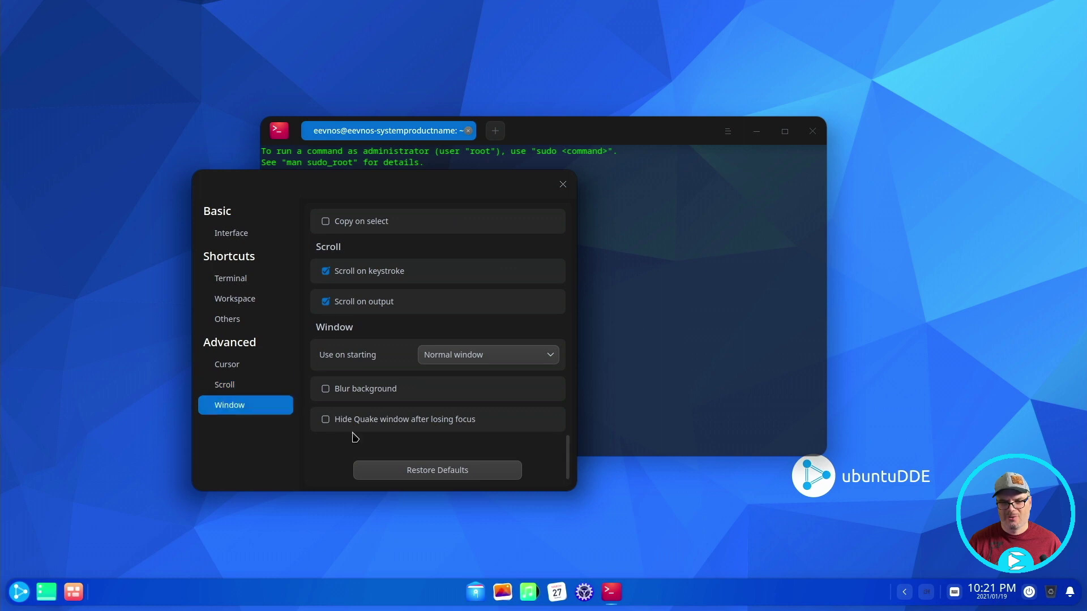
click(247, 236)
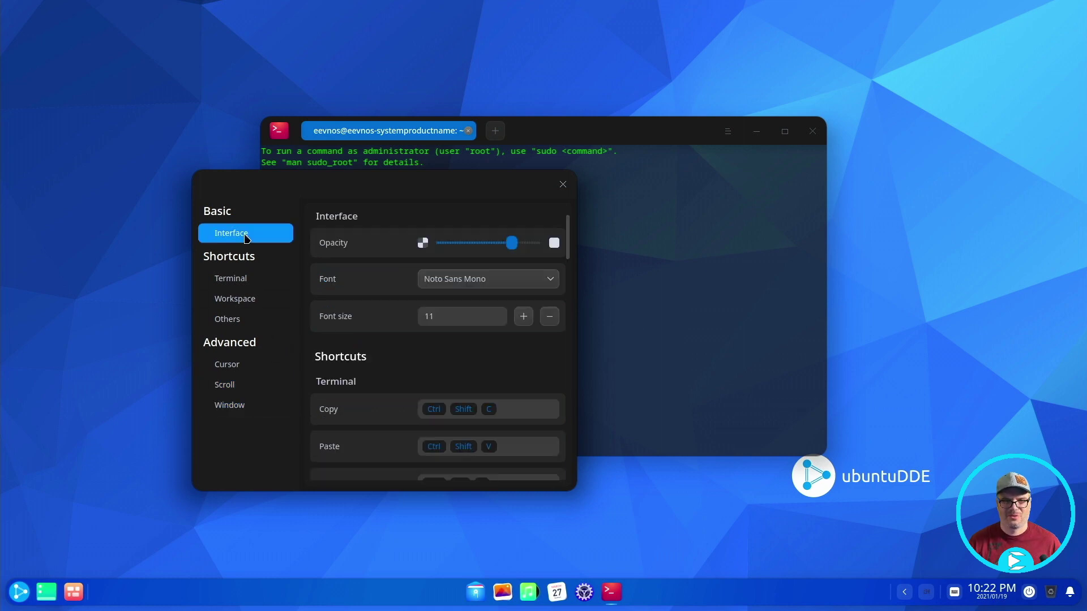
click(252, 279)
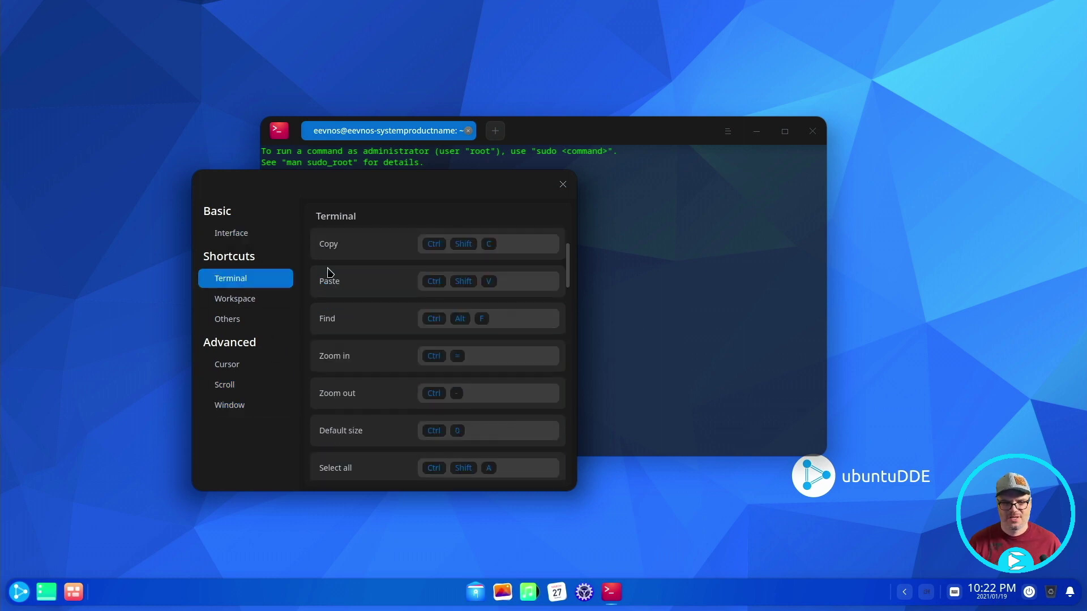
click(248, 300)
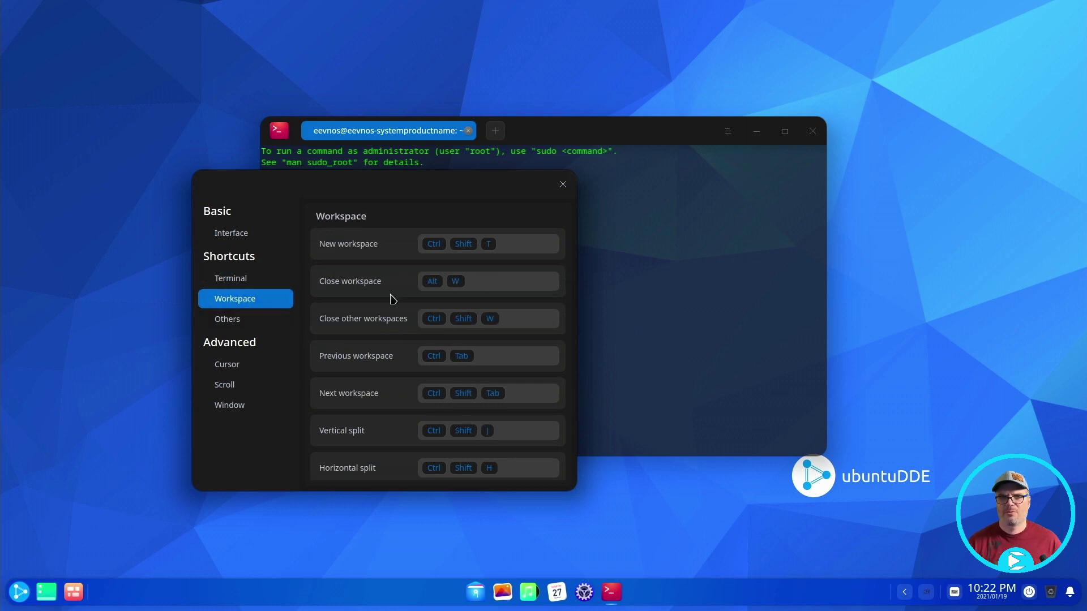
click(563, 185)
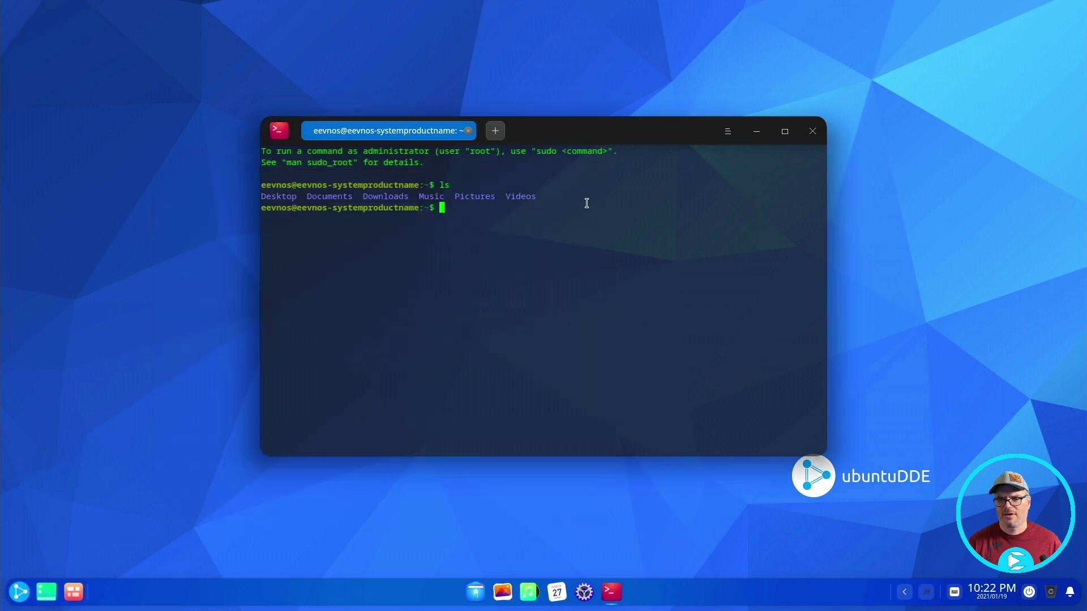
- Close the Deepin Terminal window
click(812, 130)
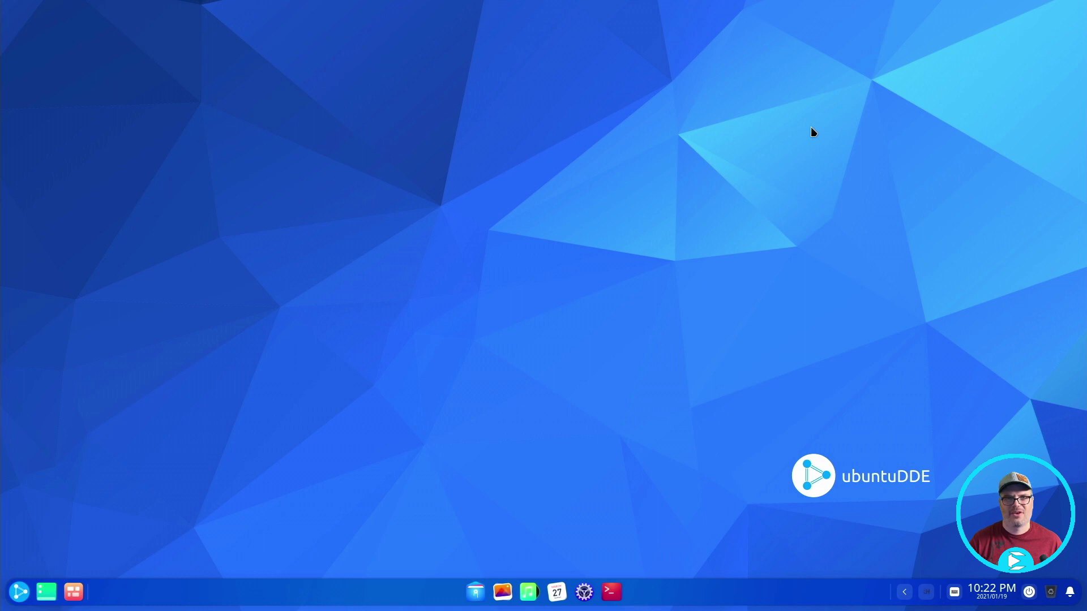
- Switch the launcher to category view and look through the Internet and Music apps
click(16, 602)
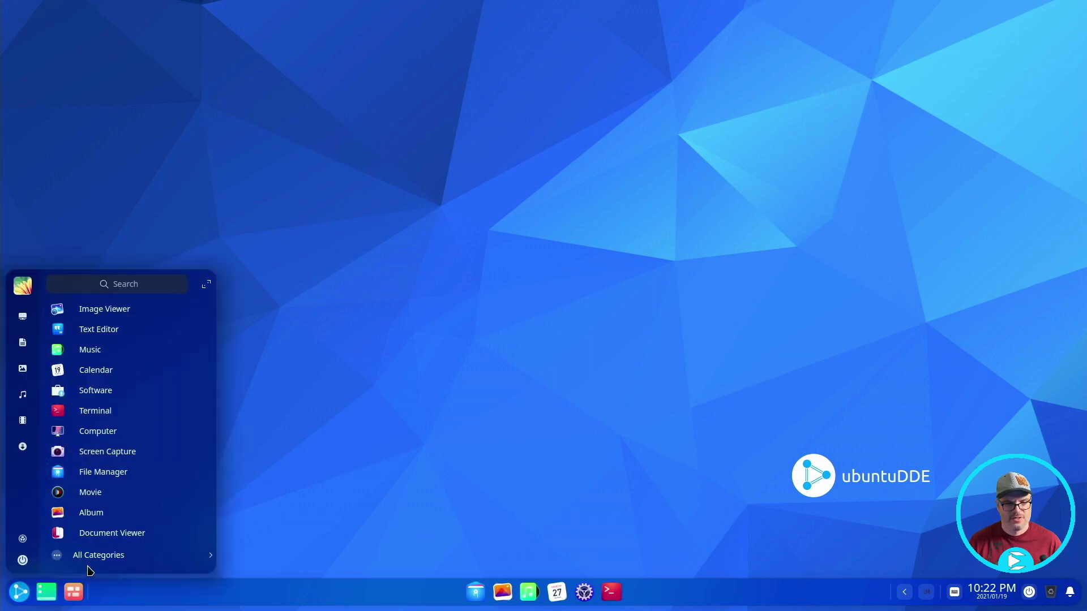
click(90, 559)
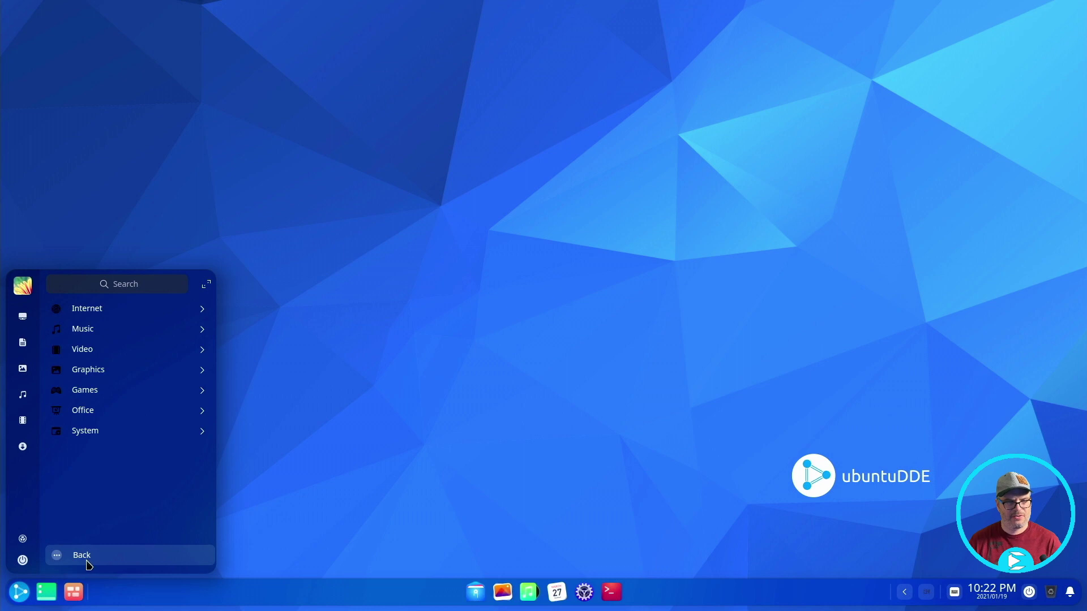
click(129, 314)
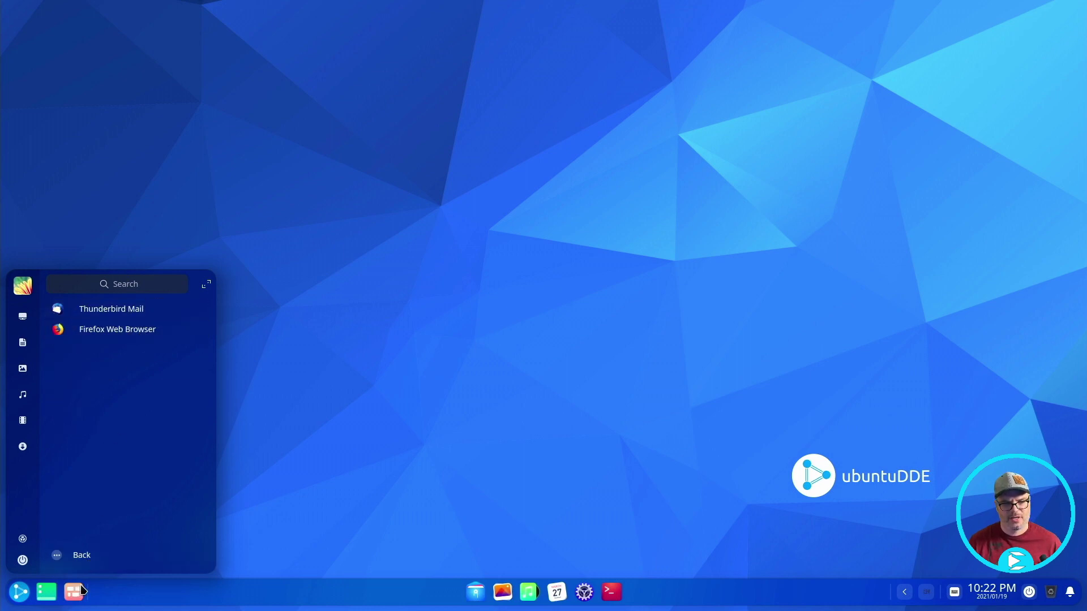
click(89, 565)
click(144, 334)
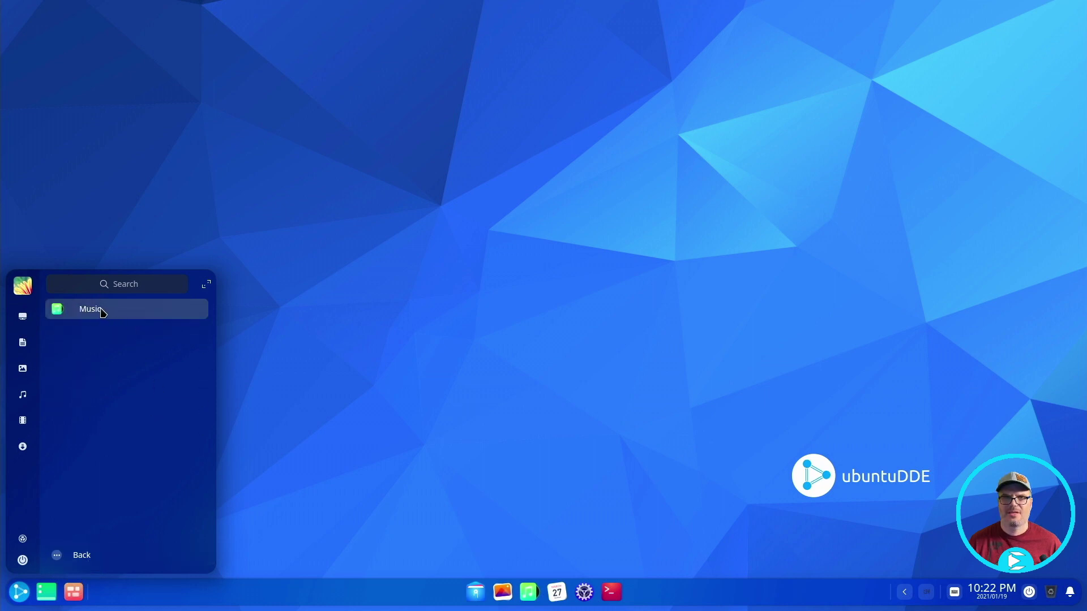
click(82, 554)
- Look through the Video, Graphics and Games categories, ending on Office
click(142, 348)
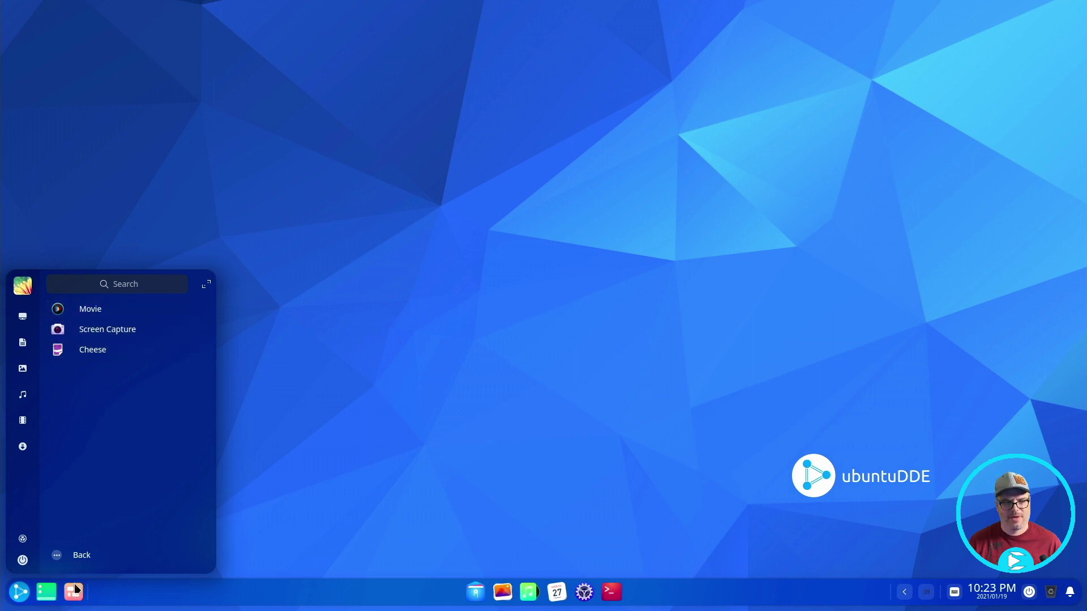
click(88, 564)
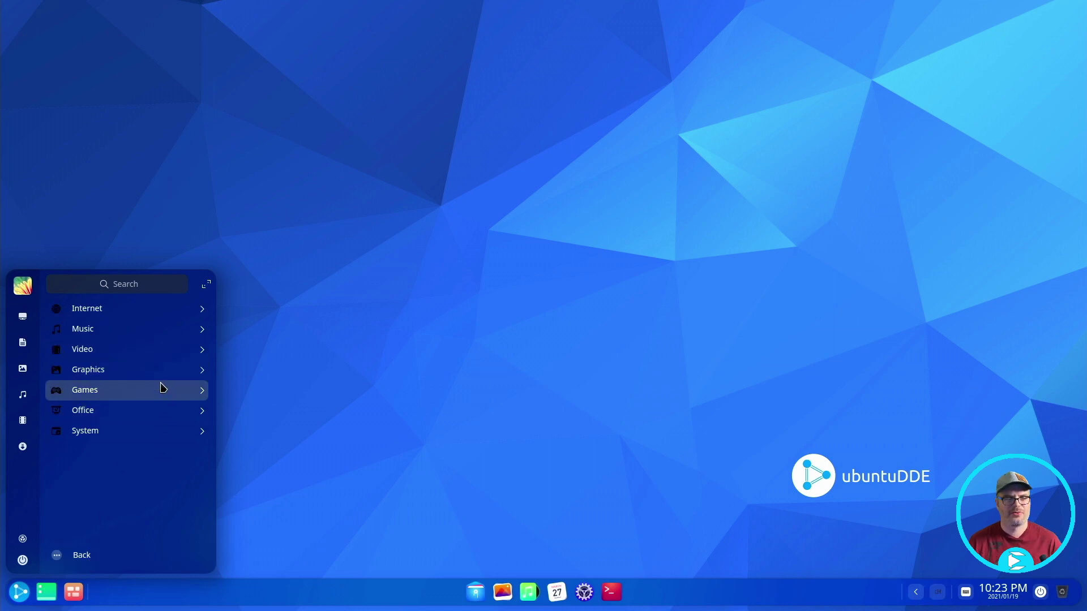
click(146, 371)
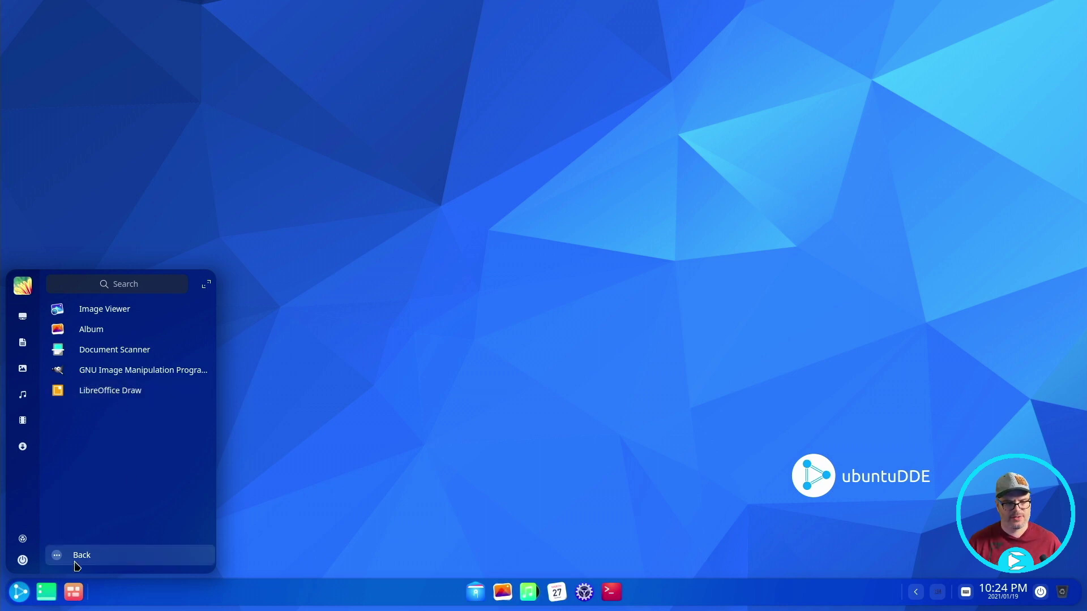
click(75, 557)
click(111, 392)
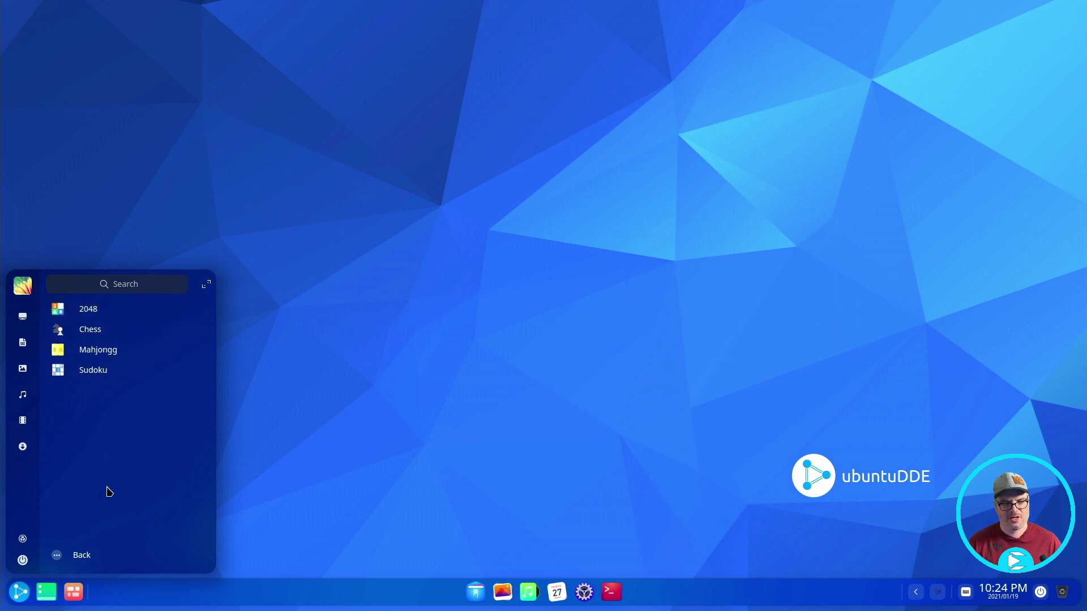
click(85, 556)
click(170, 411)
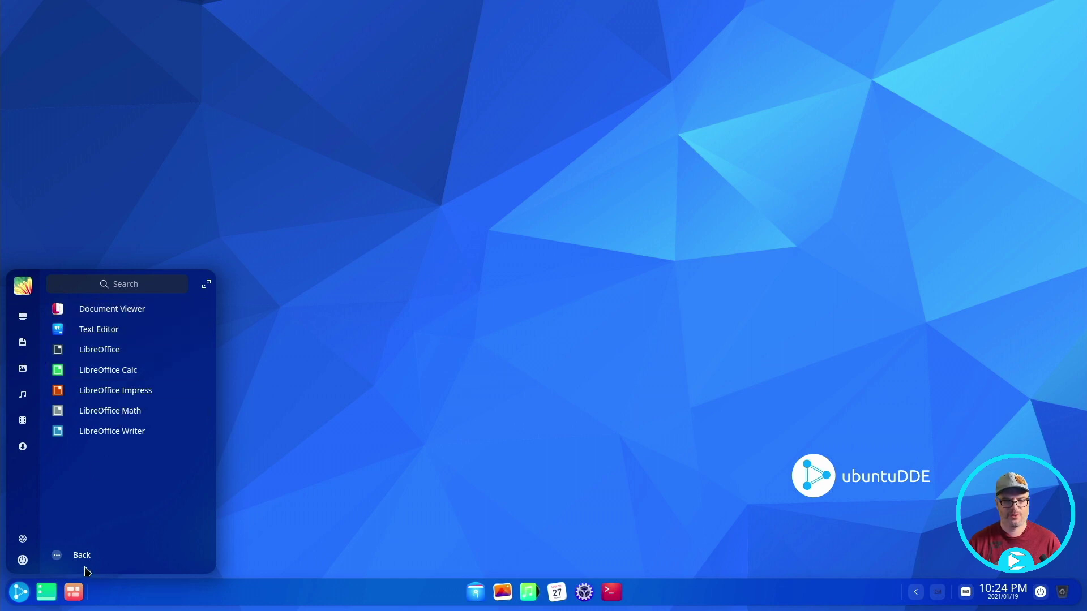
- Switch from Office to the System category and scroll through its apps
click(81, 564)
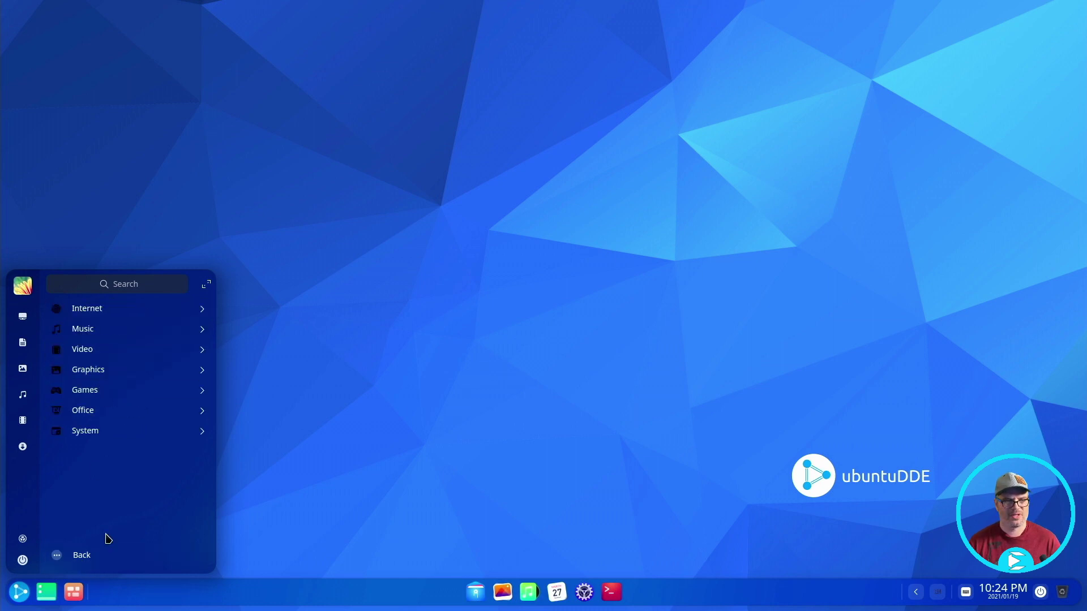
click(108, 433)
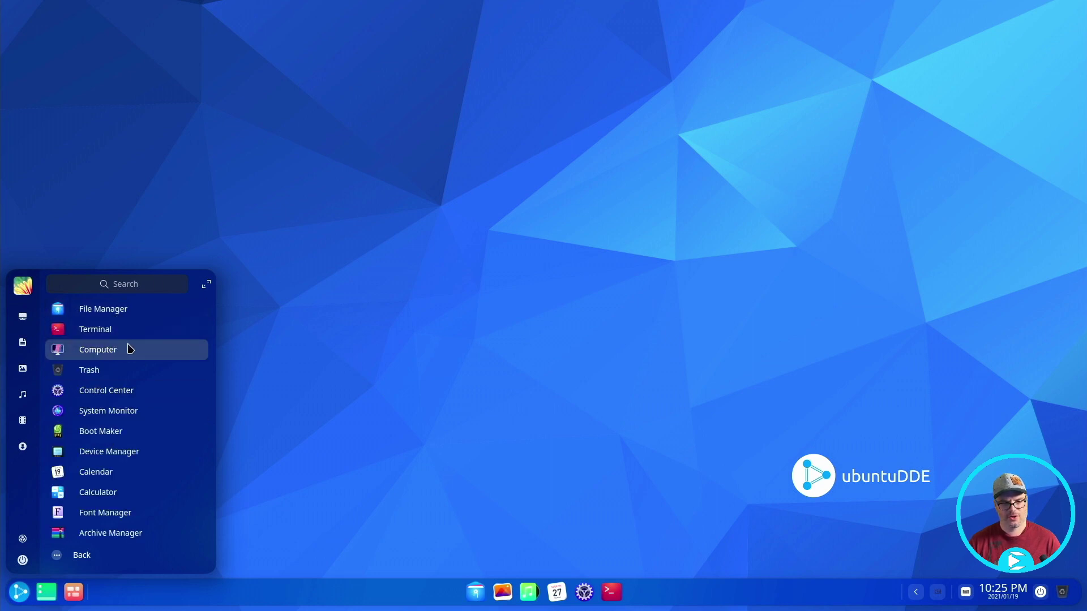
scroll(127, 374, down, 1)
scroll(126, 373, down, 4)
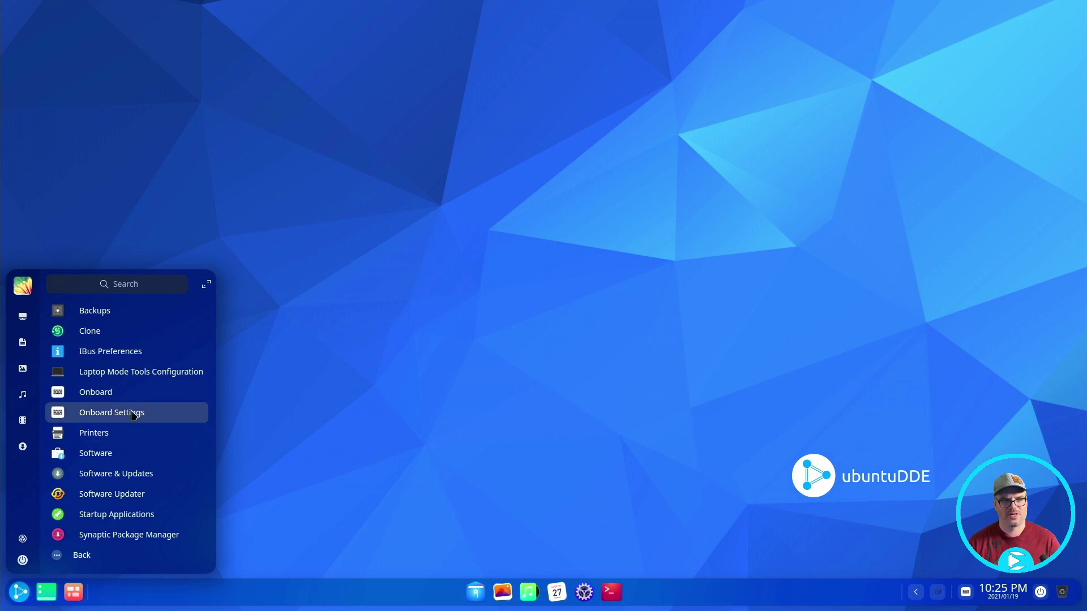
scroll(136, 413, up, 3)
- Briefly open Control Center from the dock, close it, and dismiss the launcher
click(597, 386)
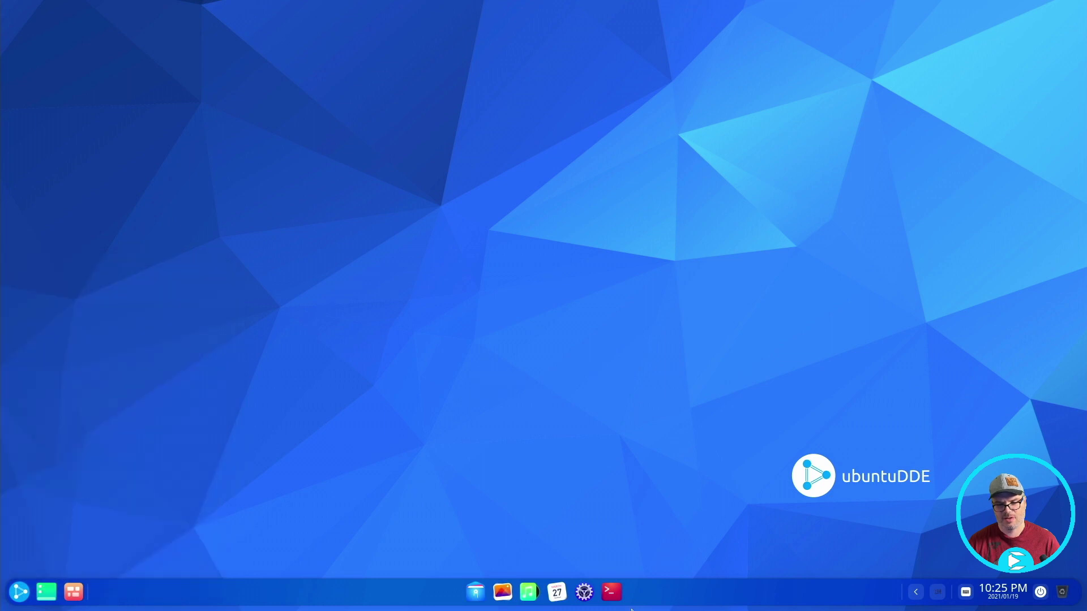
click(584, 592)
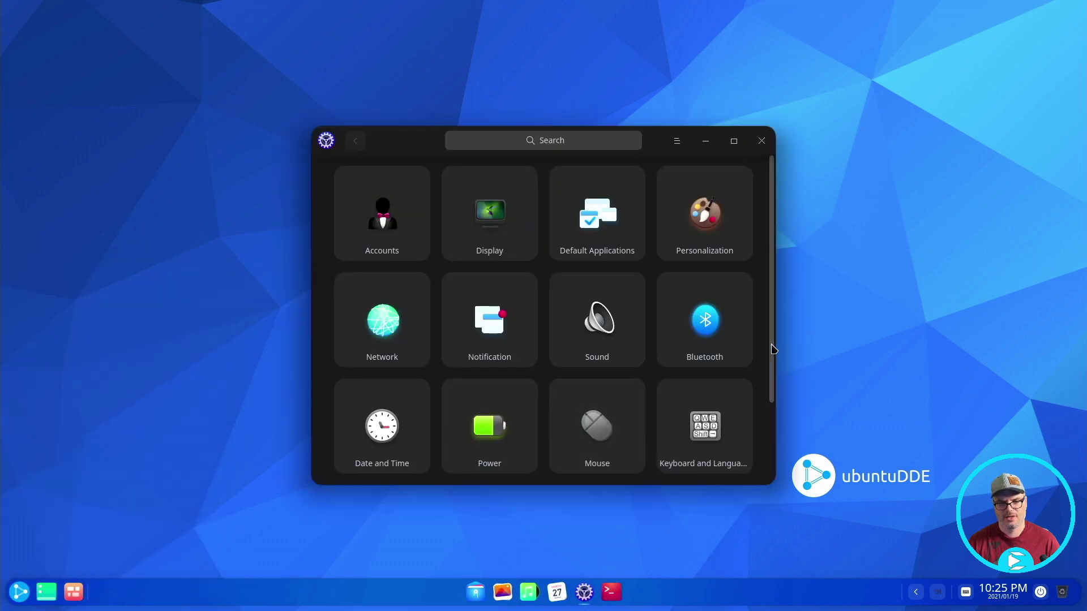
click(761, 140)
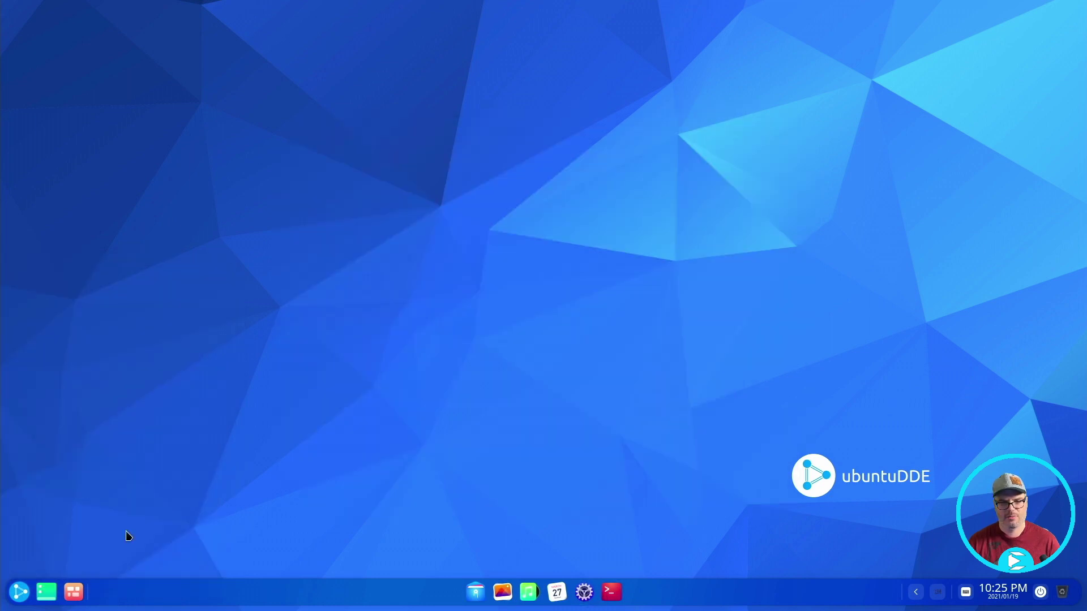
click(20, 592)
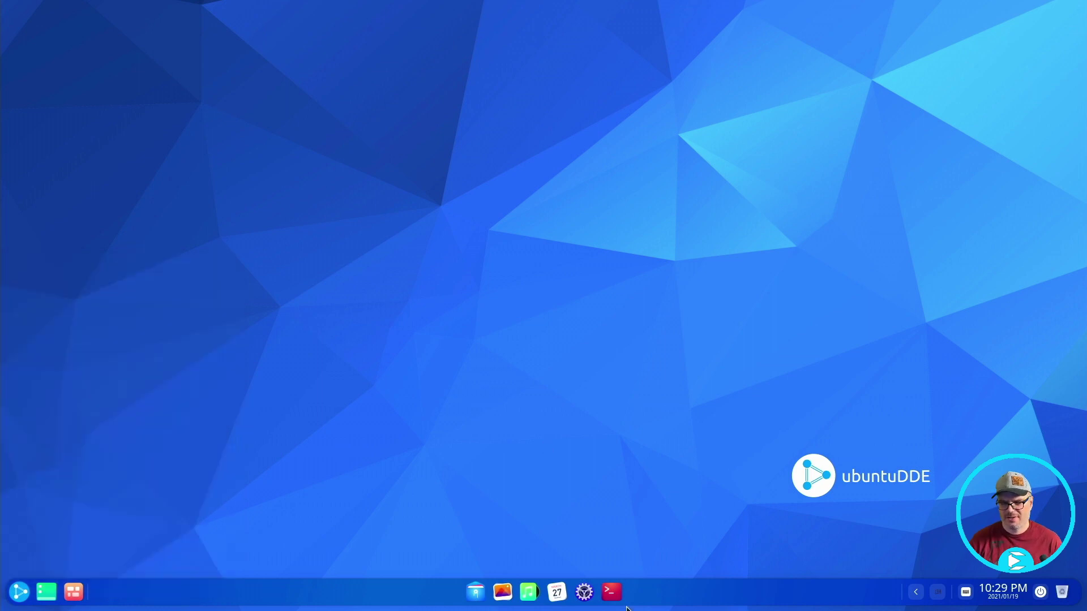
click(562, 594)
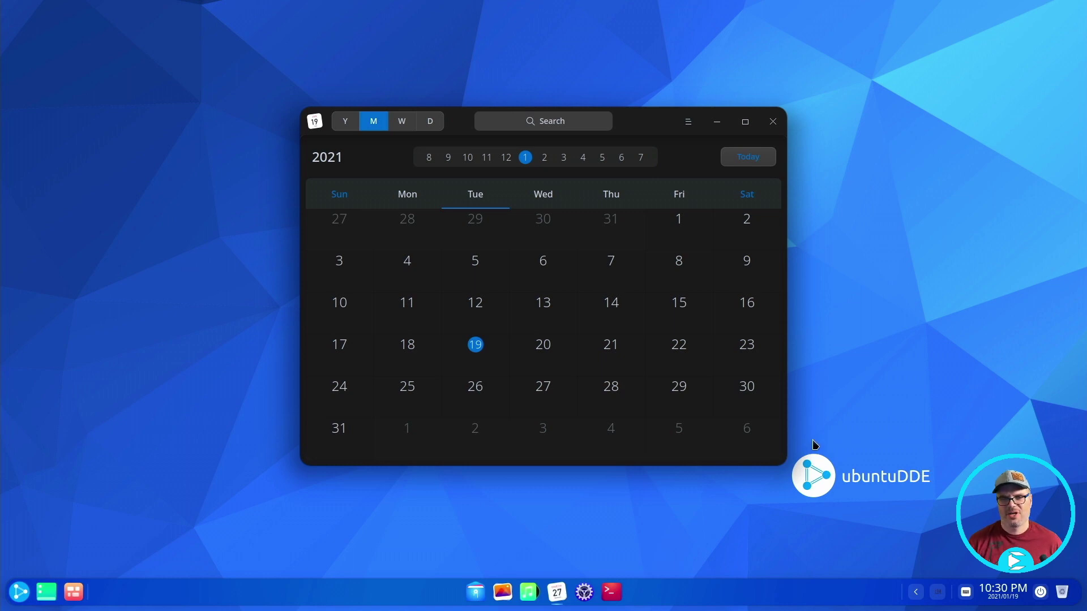
- Close the calendar and scroll through the launcher's installed applications
click(773, 121)
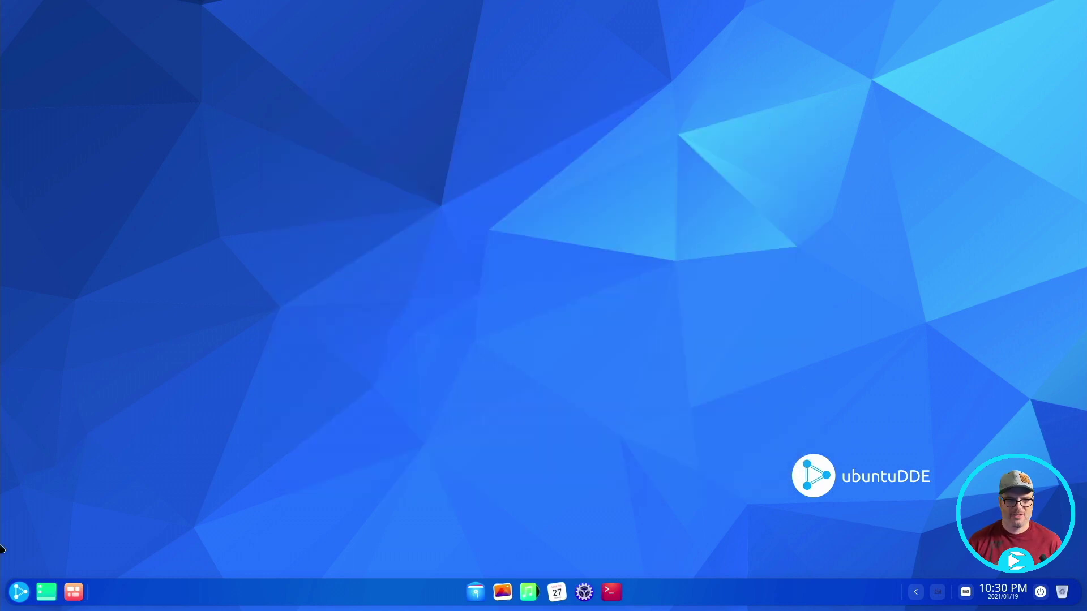
click(19, 592)
scroll(147, 442, down, 1)
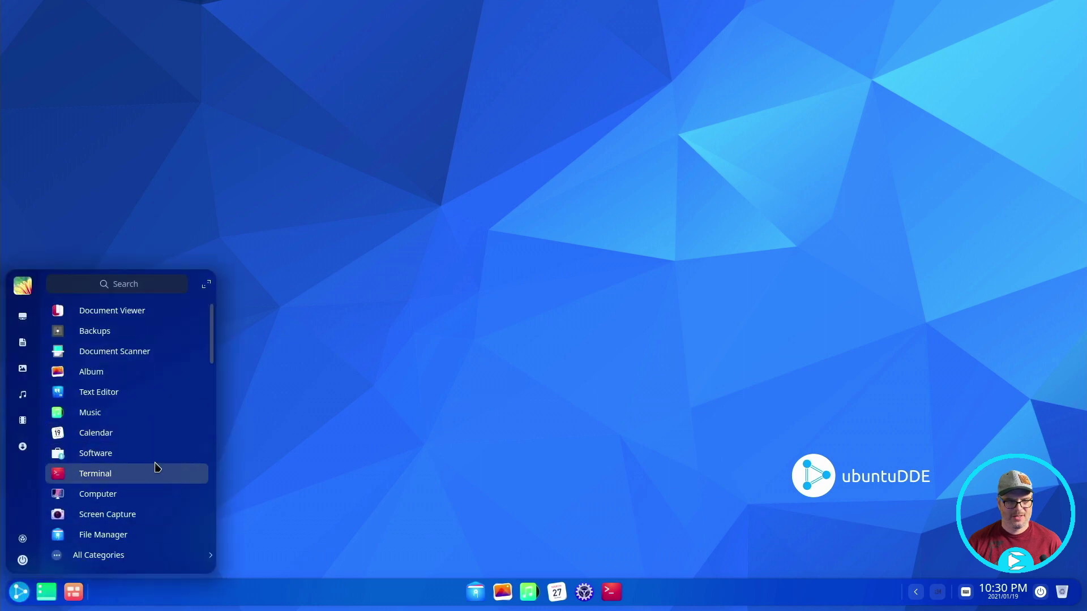
scroll(152, 467, down, 5)
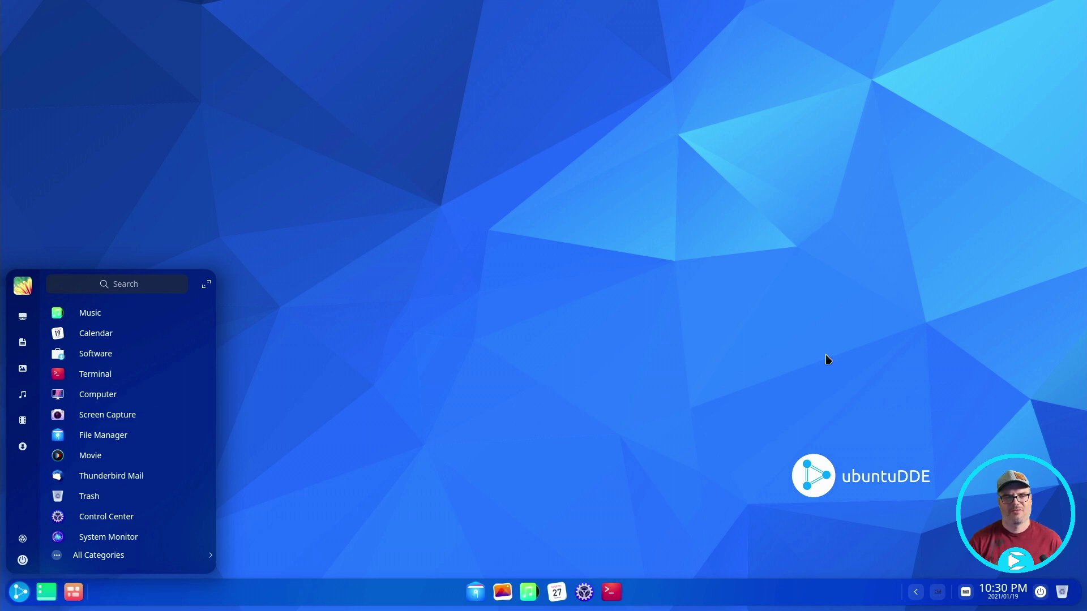
scroll(126, 306, up, 1)
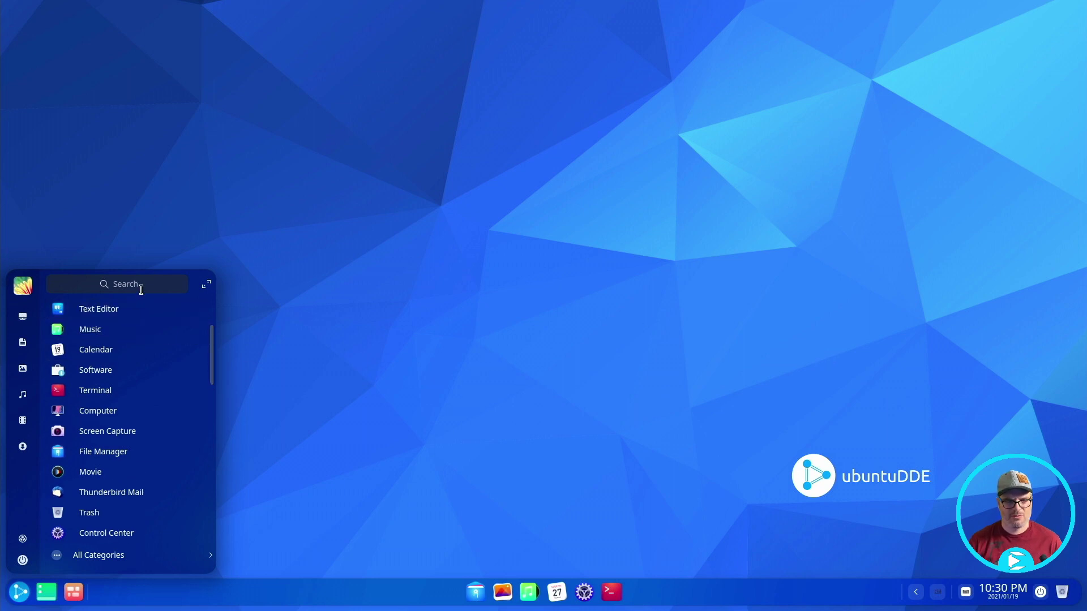
- Search the launcher for 'soft' and launch the Software store
click(141, 287)
text(soft)
click(136, 328)
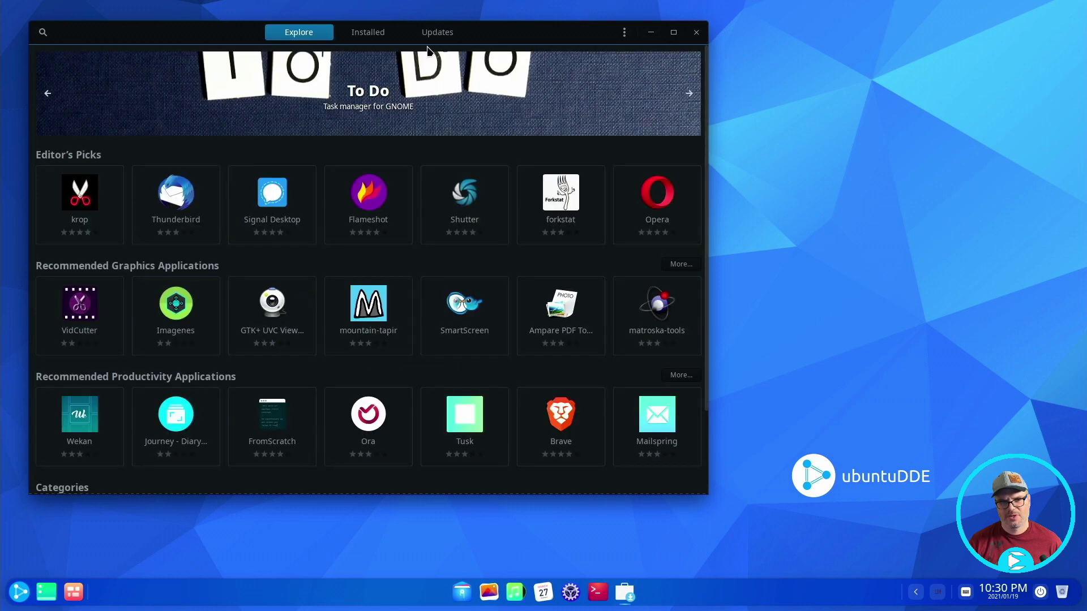
click(462, 592)
drag(583, 130, 732, 156)
drag(537, 40, 510, 49)
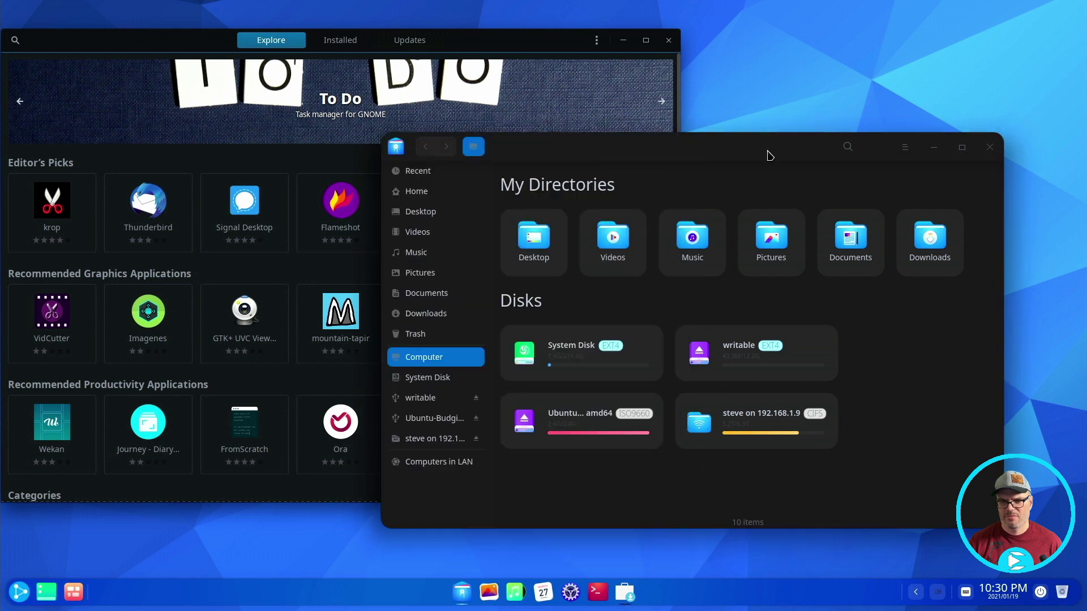
click(770, 154)
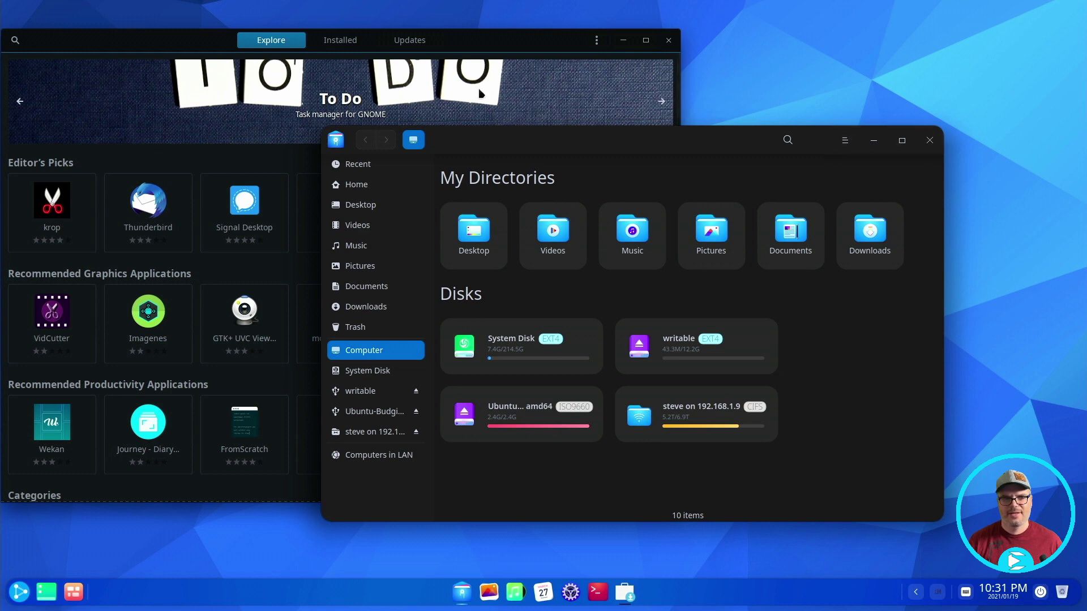
click(930, 140)
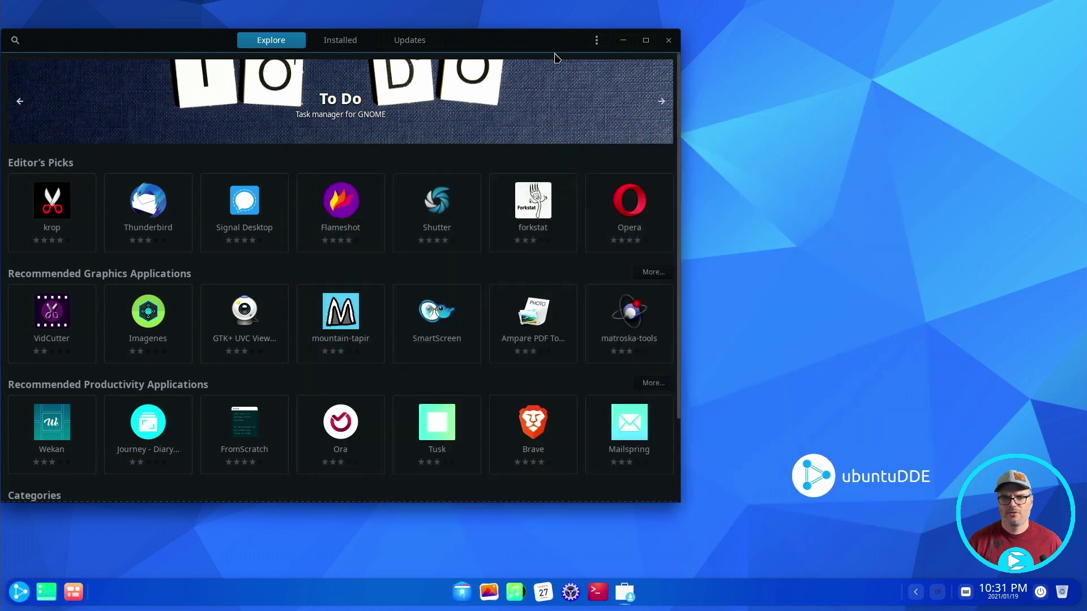
drag(555, 52, 627, 65)
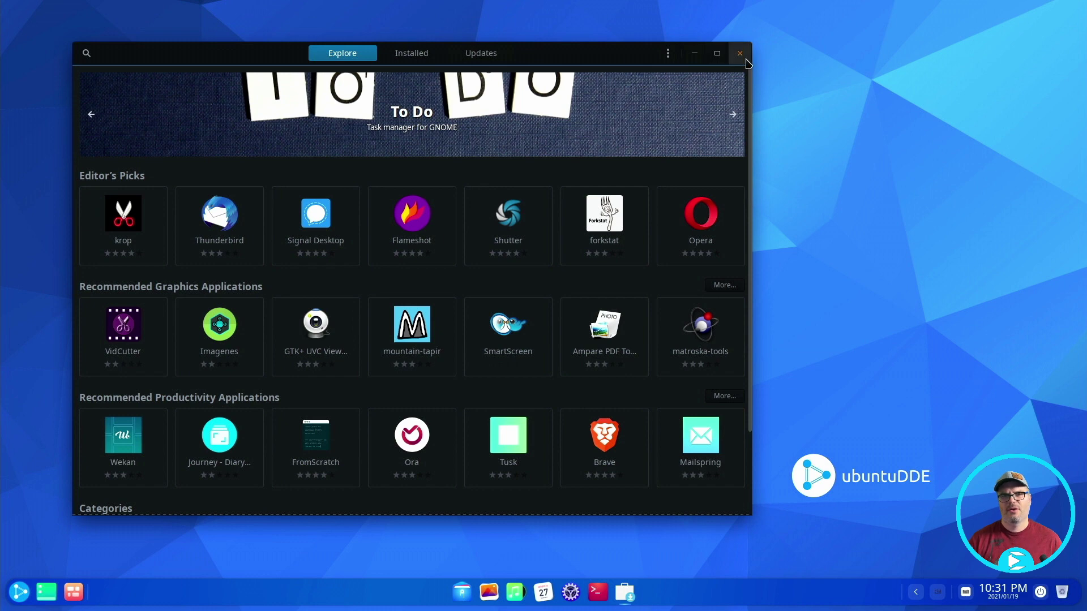